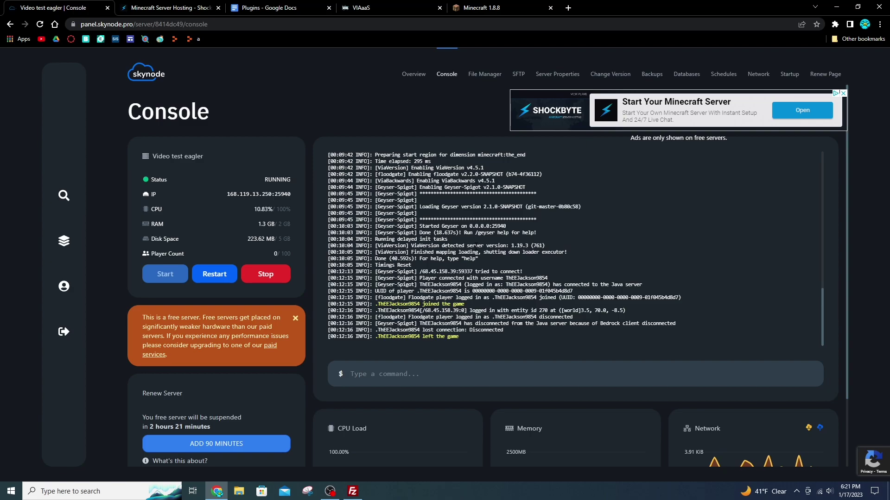
Review the Shockbyte Minecraft hosting plans, comparing their RAM, slots and monthly prices, and check the Minecraft server types offered.
click(171, 8)
scroll(287, 277, up, 10)
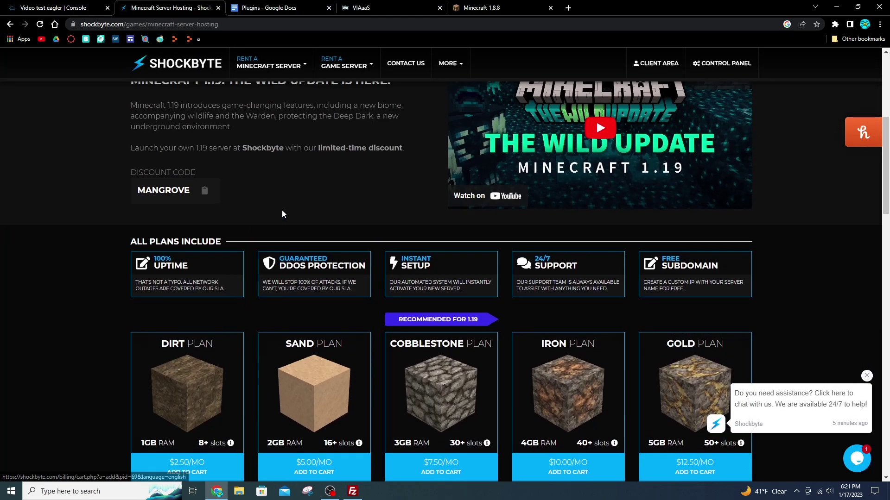
scroll(388, 185, down, 8)
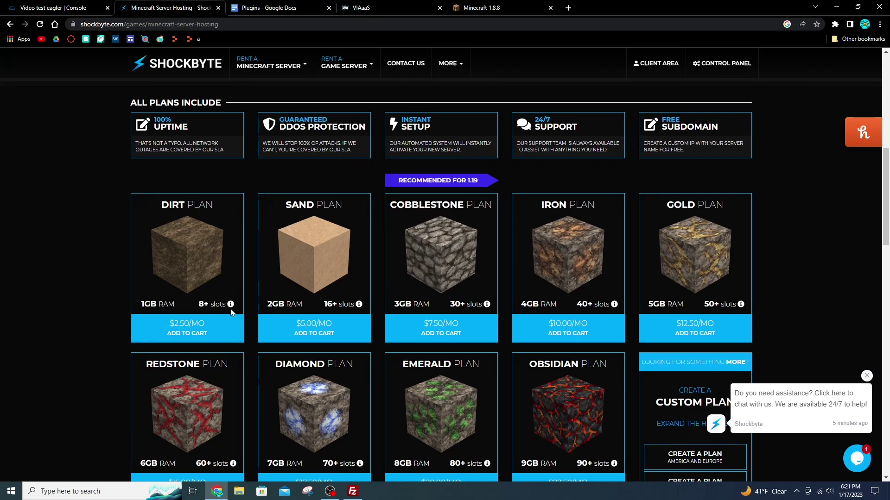
mouse_move(231, 309)
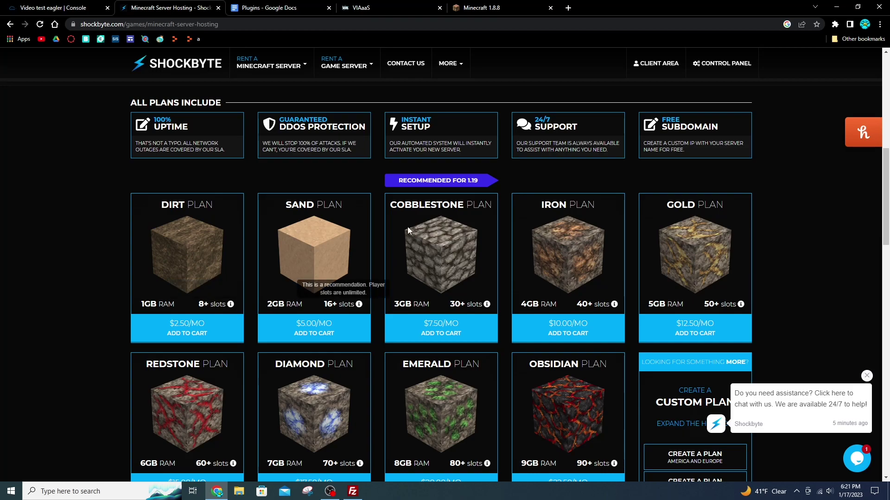
scroll(573, 393, down, 3)
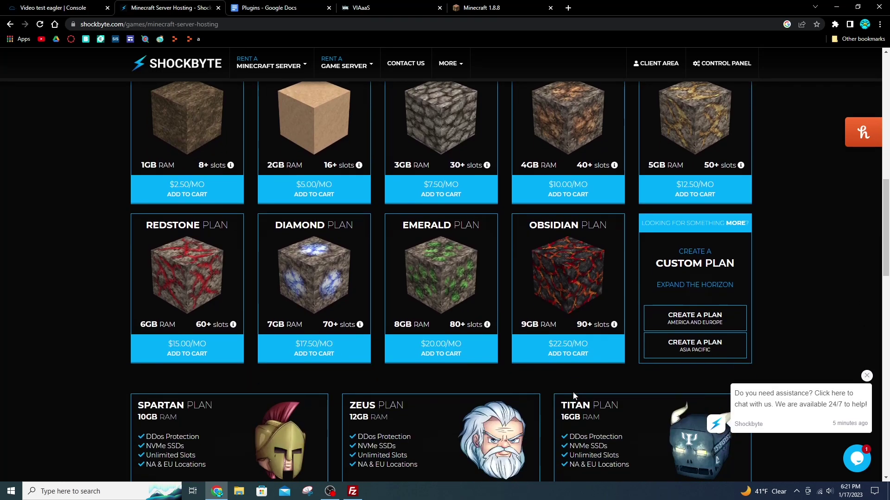
scroll(622, 270, down, 4)
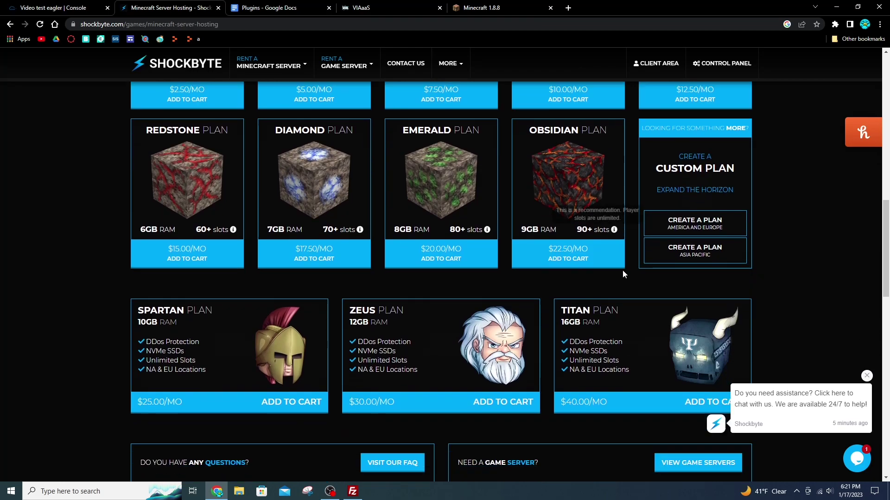
scroll(519, 347, up, 3)
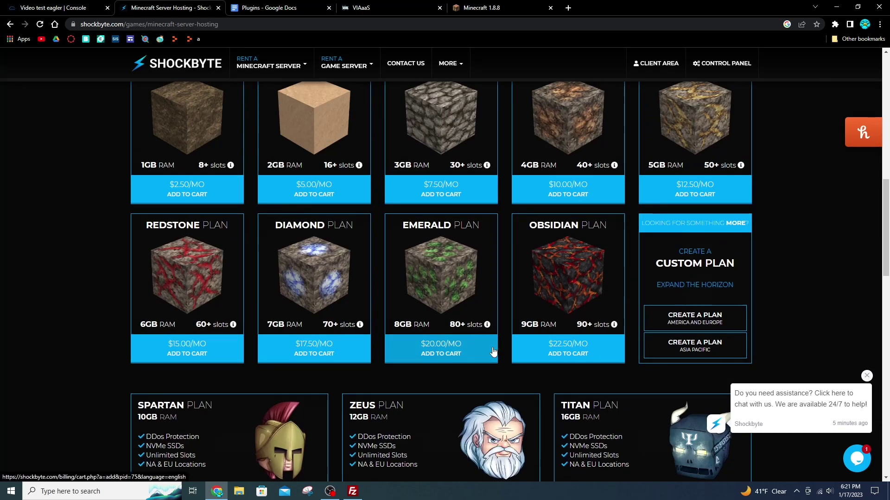
scroll(492, 353, up, 5)
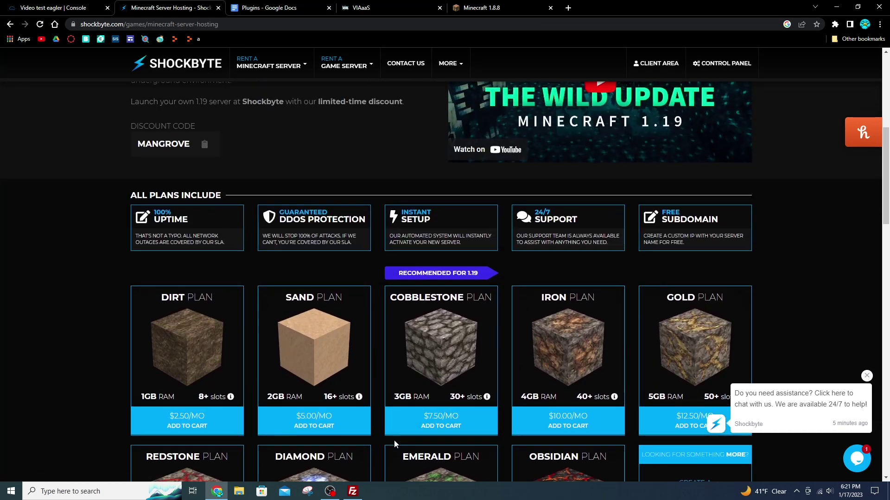
scroll(393, 443, up, 3)
mouse_move(287, 95)
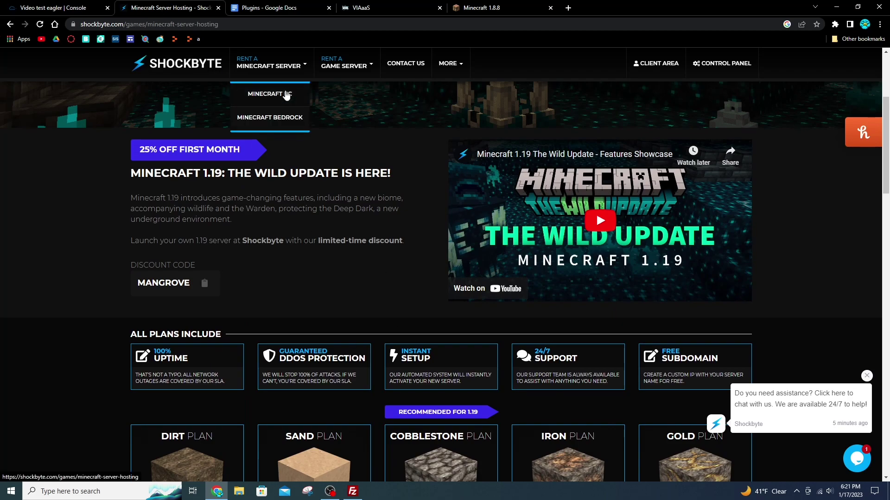
Stop the Video test eagler server from its Skynode console.
click(72, 5)
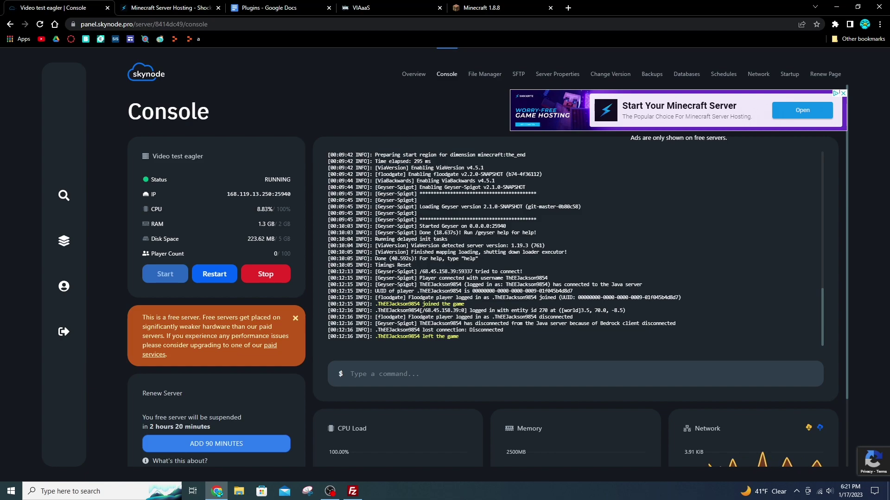
click(265, 274)
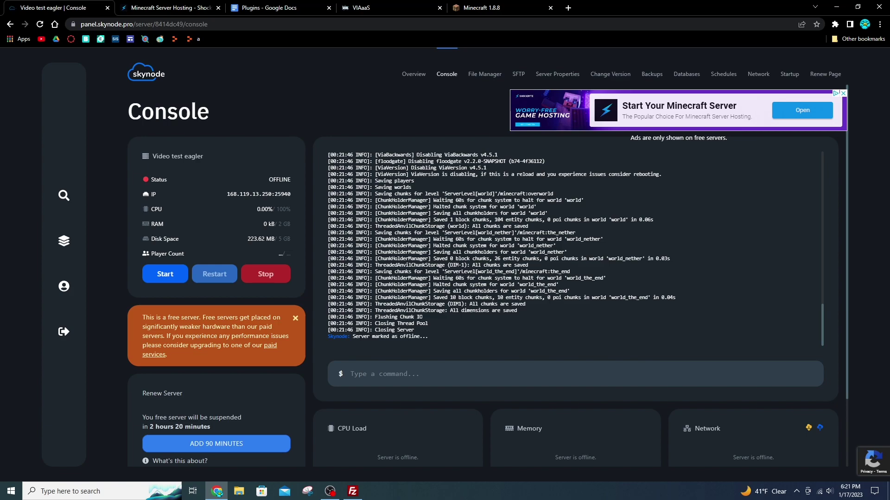
Check the ViaVersion and Geyser links in the Plugins document, and close the linked pages and the document.
click(292, 6)
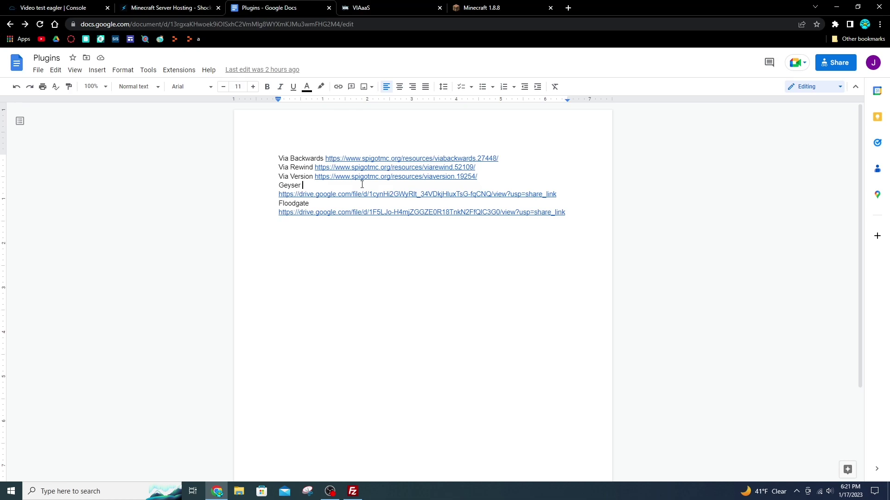
mouse_move(361, 177)
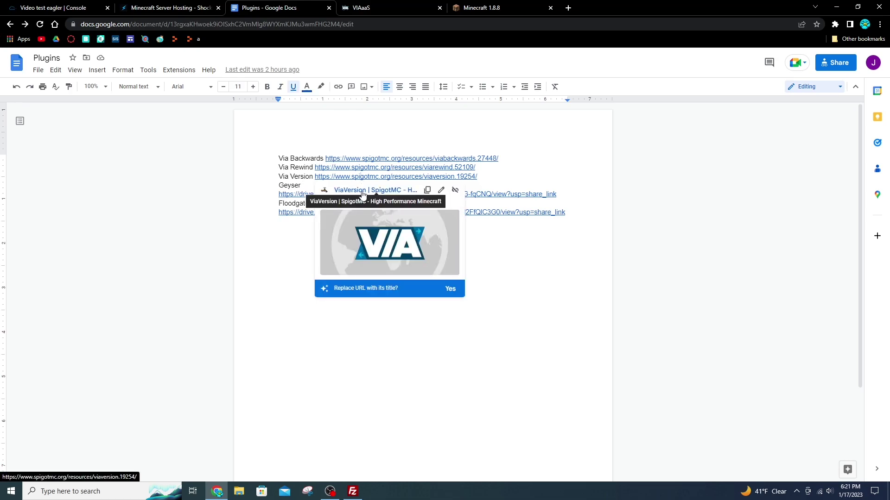
click(362, 190)
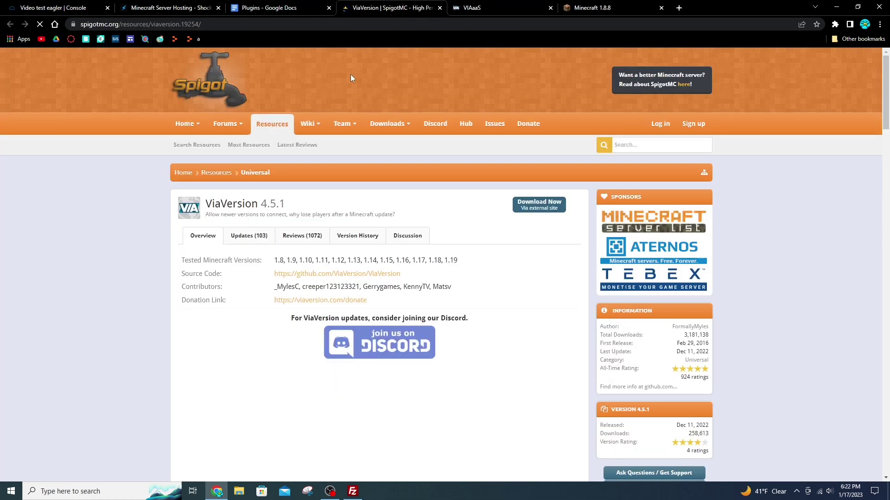
key(ctrl+shift+Tab)
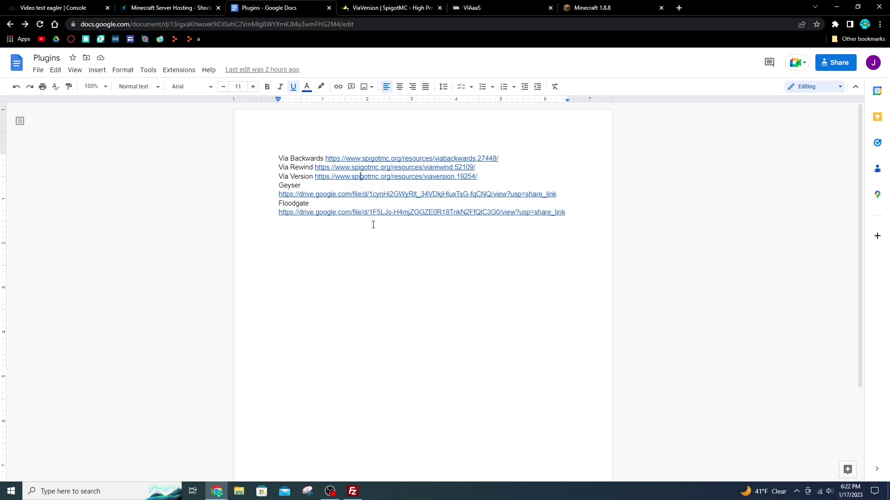
click(370, 7)
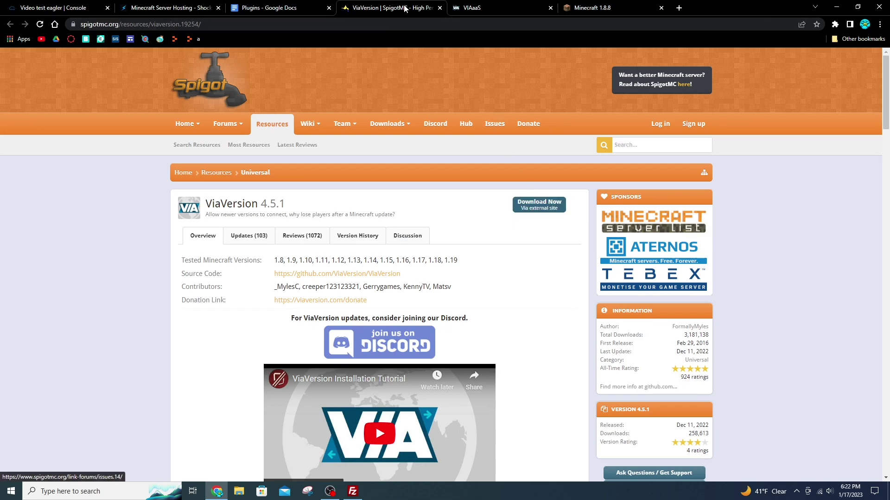
click(439, 8)
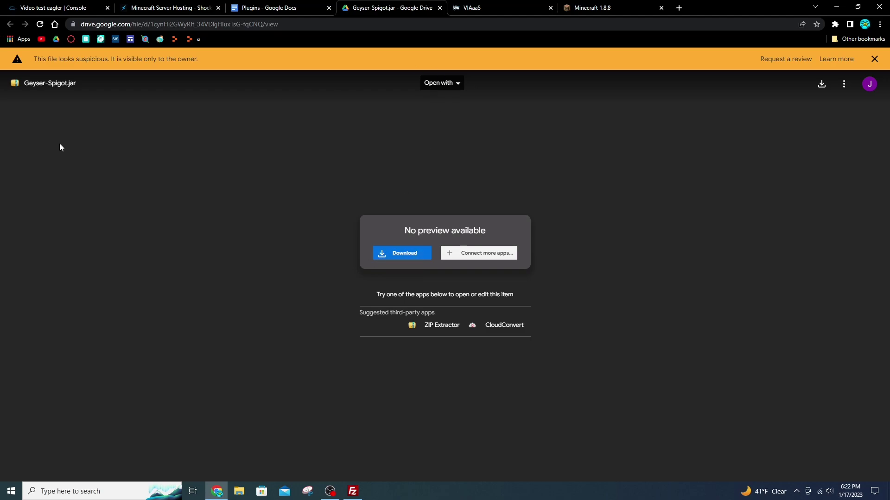
click(439, 8)
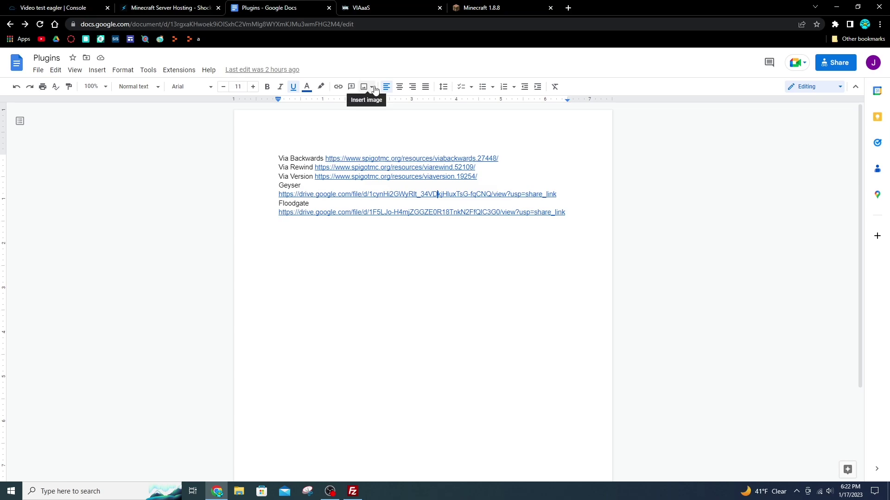
click(329, 9)
View the contents of the plugins folder in the Skynode server's file manager.
click(171, 8)
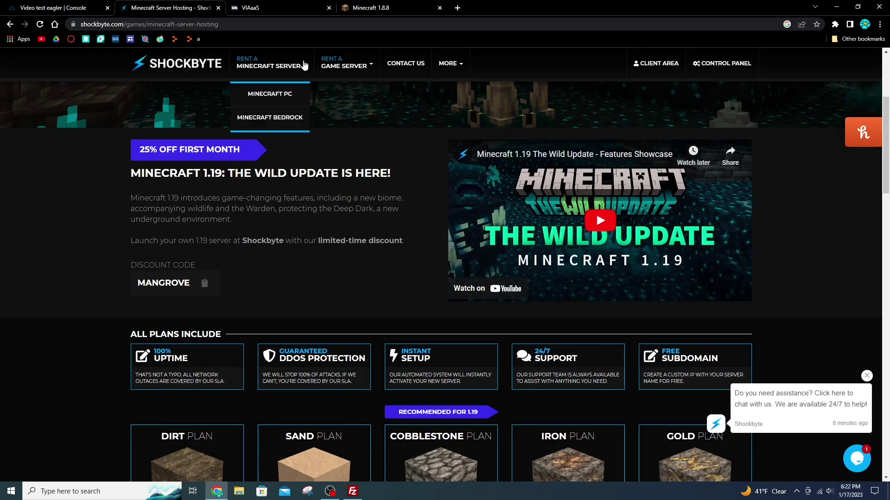
click(56, 8)
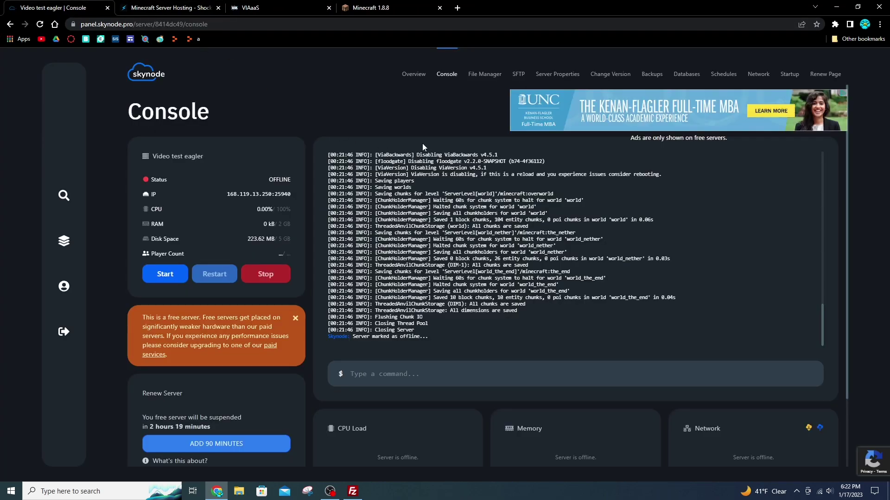
click(487, 77)
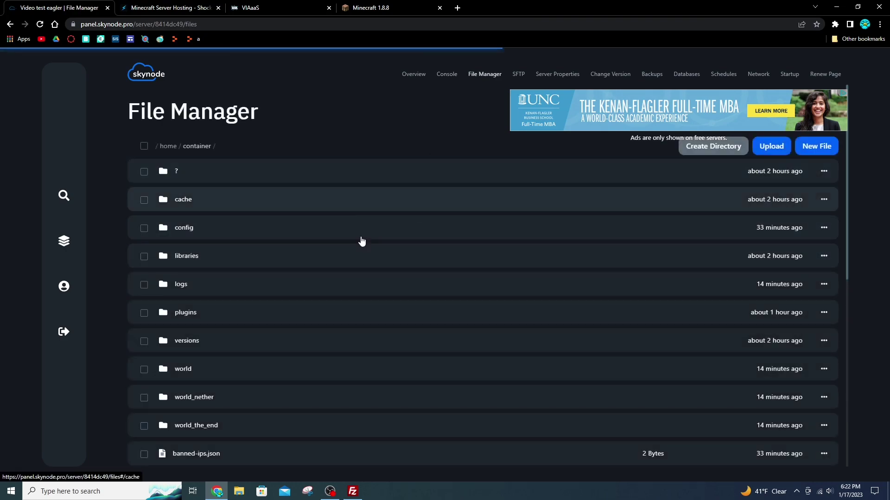
click(339, 316)
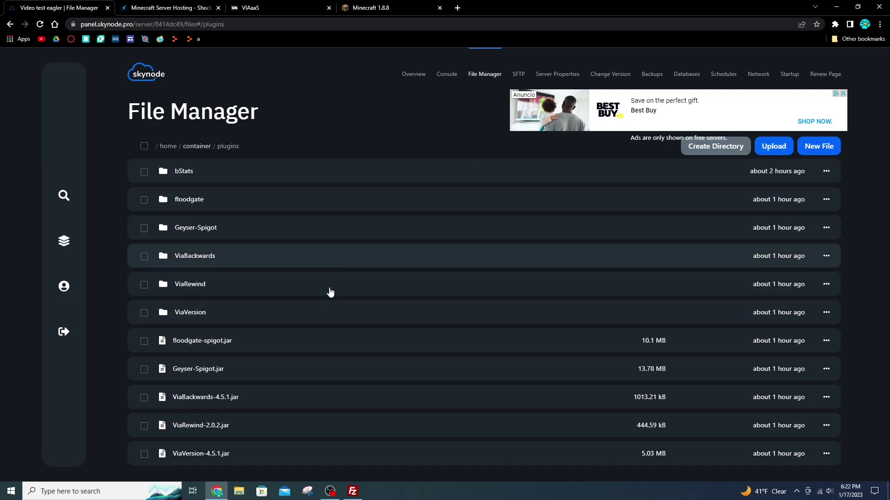
Check the server's SFTP details, compare the local and remote plugin files in FileZilla, and close FileZilla.
click(518, 75)
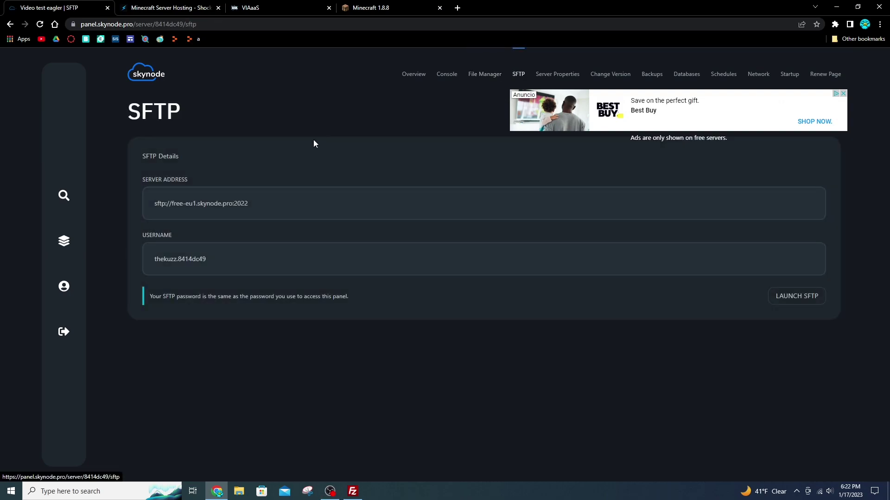
click(489, 77)
click(352, 491)
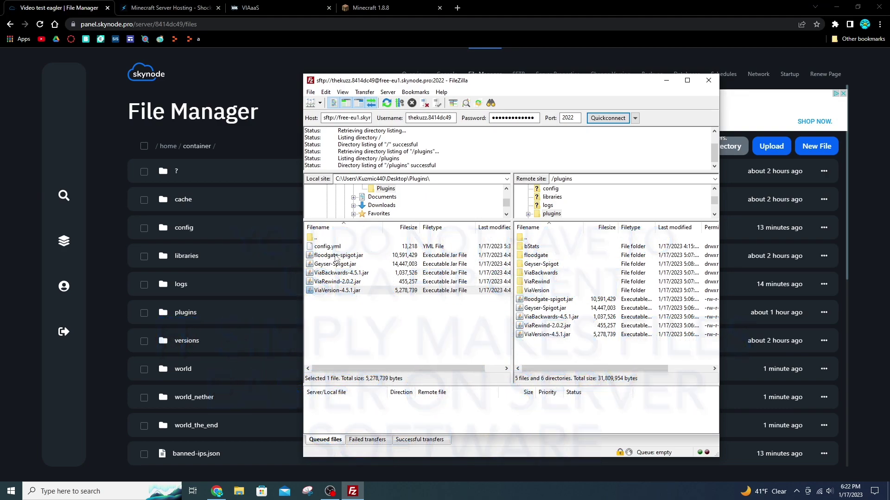
drag(352, 255, 462, 319)
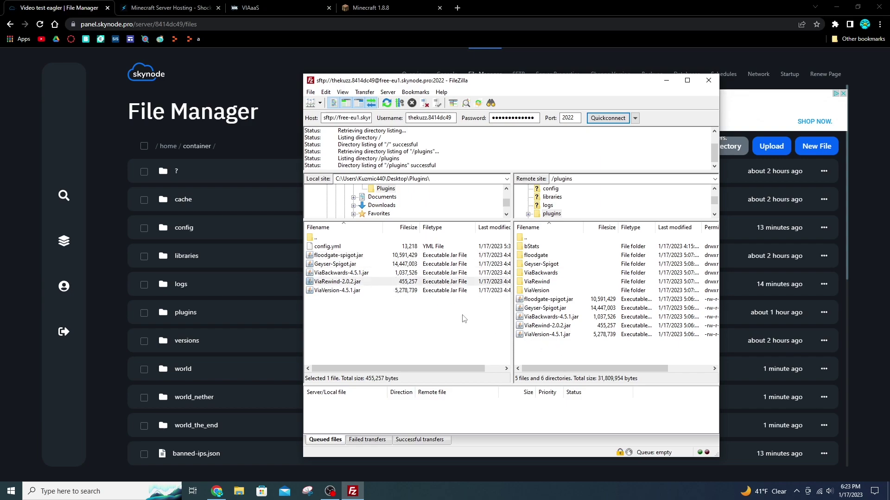
click(715, 81)
Open config.yml from the Geyser-Spigot folder inside the server's plugins folder.
click(518, 74)
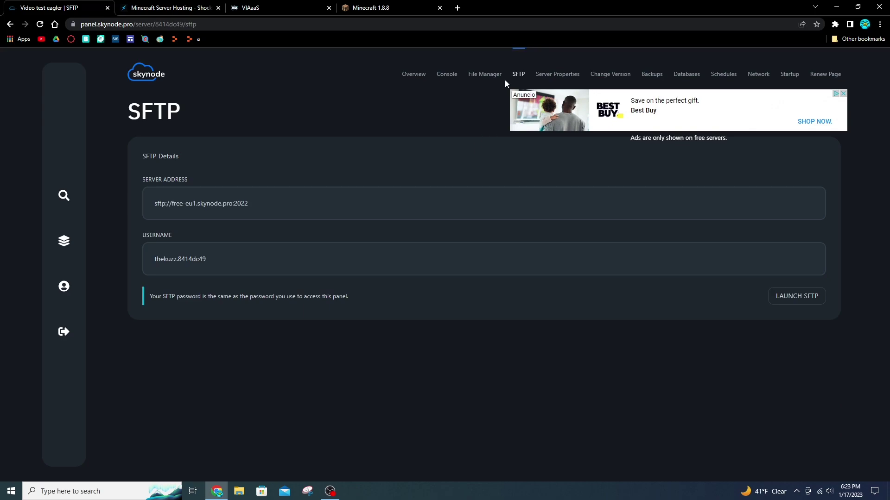
click(491, 75)
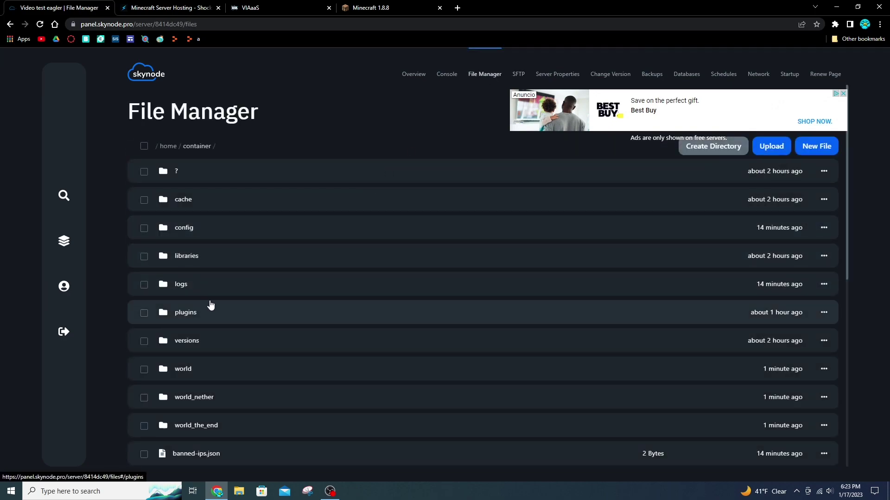
click(214, 311)
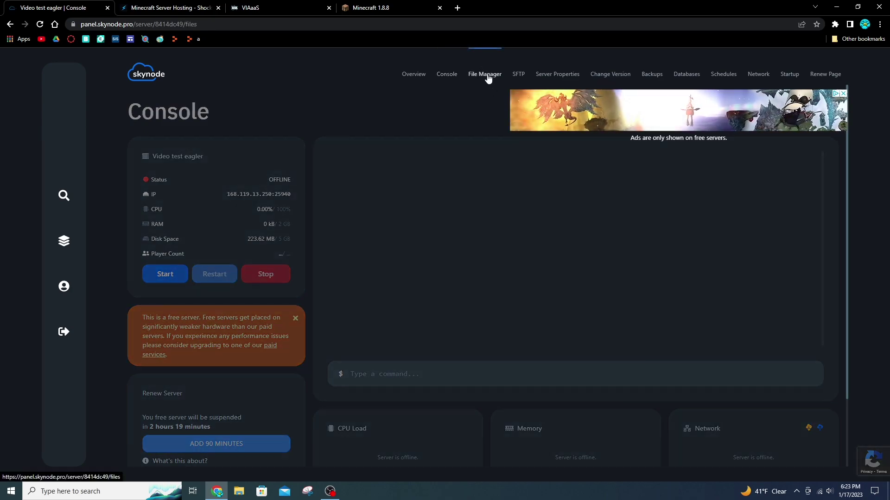
click(485, 75)
click(240, 313)
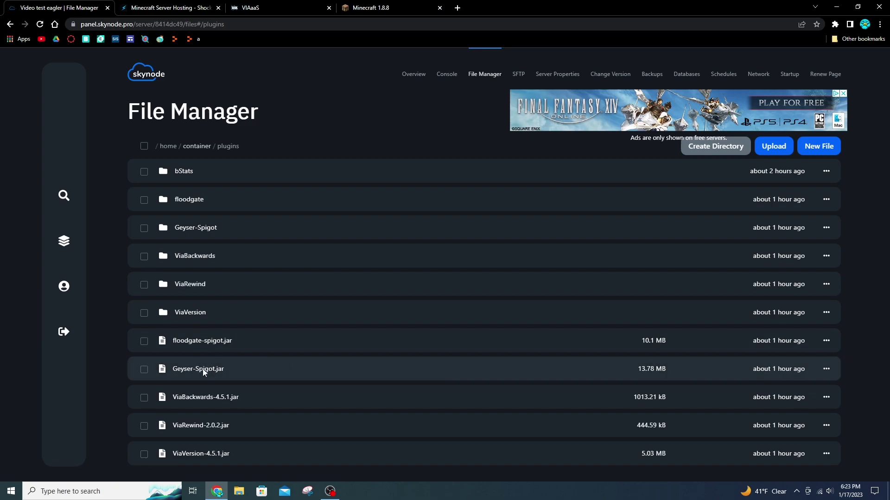
click(226, 228)
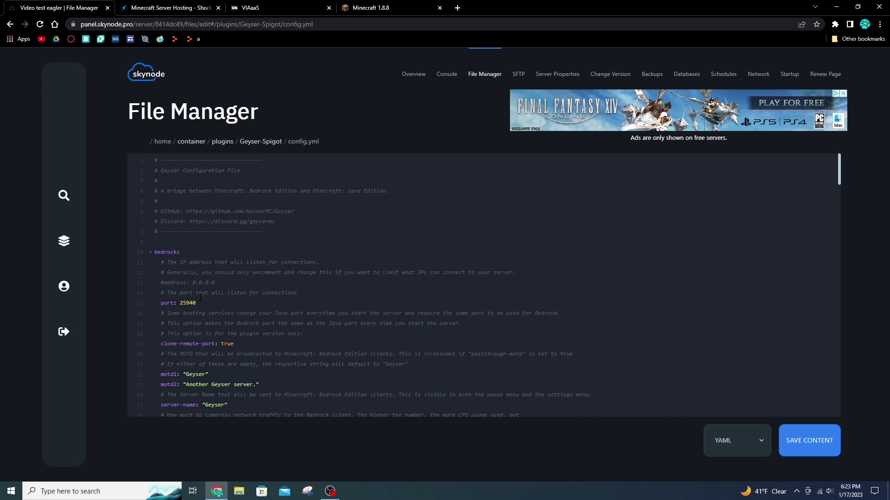
Open the server console in a separate browser tab and check the server's IP address and port.
right_click(449, 76)
click(477, 84)
click(319, 9)
click(181, 8)
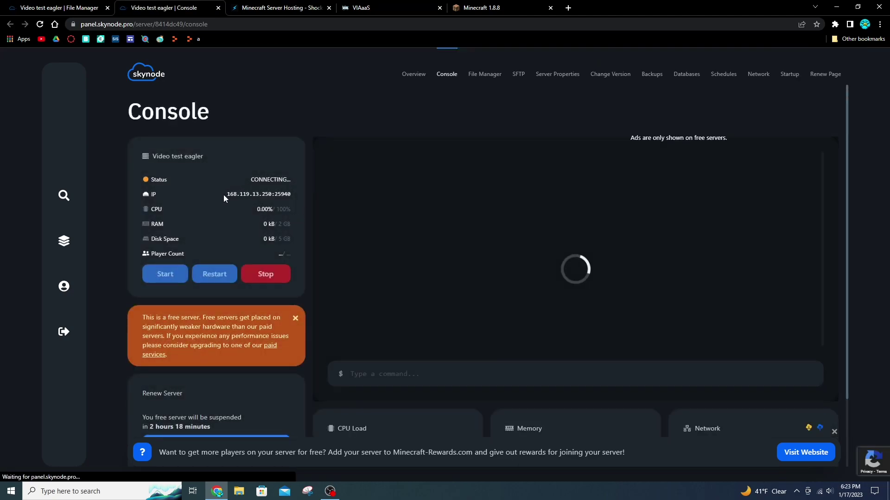
drag(223, 194, 285, 197)
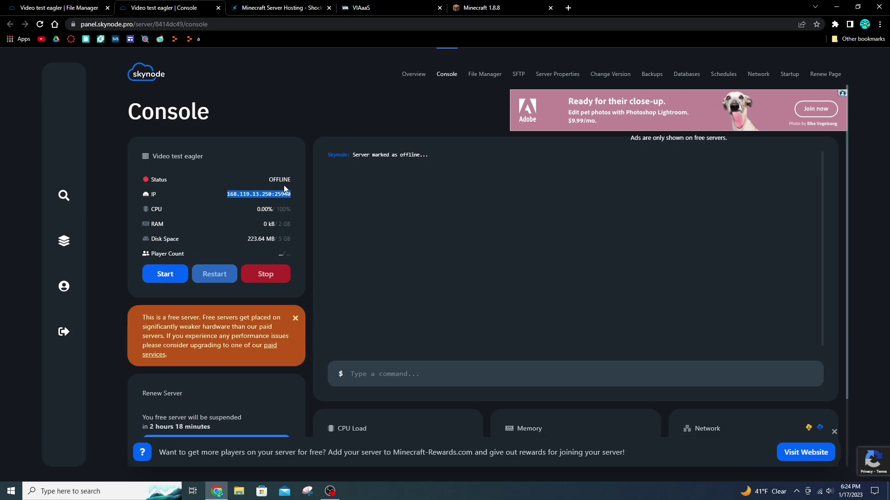
click(269, 152)
click(245, 5)
Examine the port settings under the bedrock and remote sections of Geyser's config.yml against the server's port.
click(28, 5)
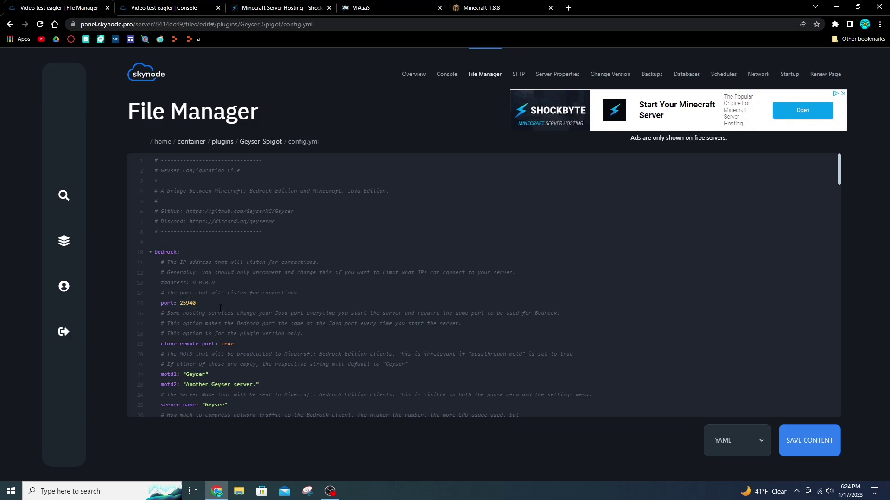
scroll(208, 306, down, 4)
scroll(225, 308, down, 3)
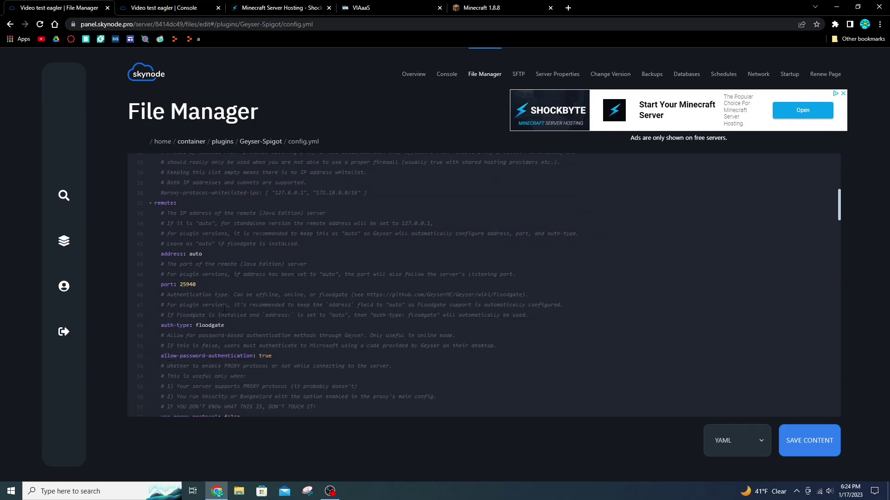
drag(211, 286, 158, 285)
click(215, 275)
mouse_move(201, 286)
mouse_down()
mouse_move(148, 289)
mouse_move(173, 275)
mouse_move(196, 286)
mouse_up()
scroll(241, 276, down, 4)
scroll(250, 261, down, 4)
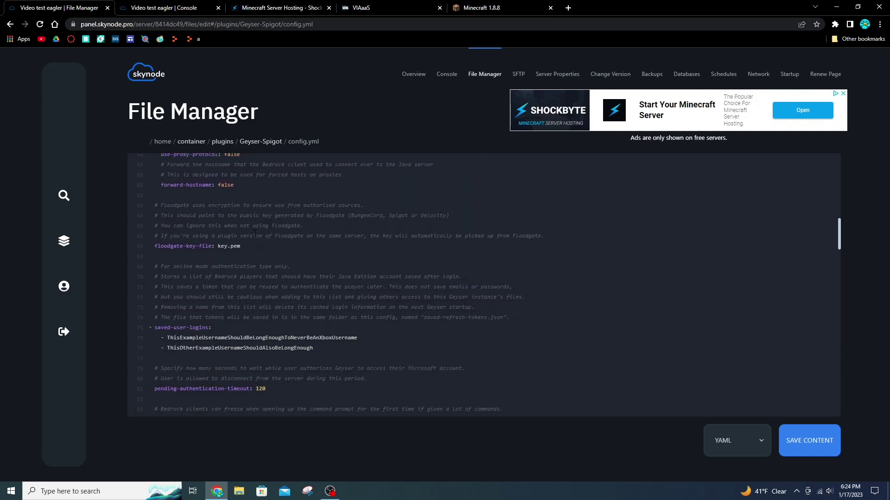
scroll(283, 275, up, 5)
scroll(283, 275, up, 10)
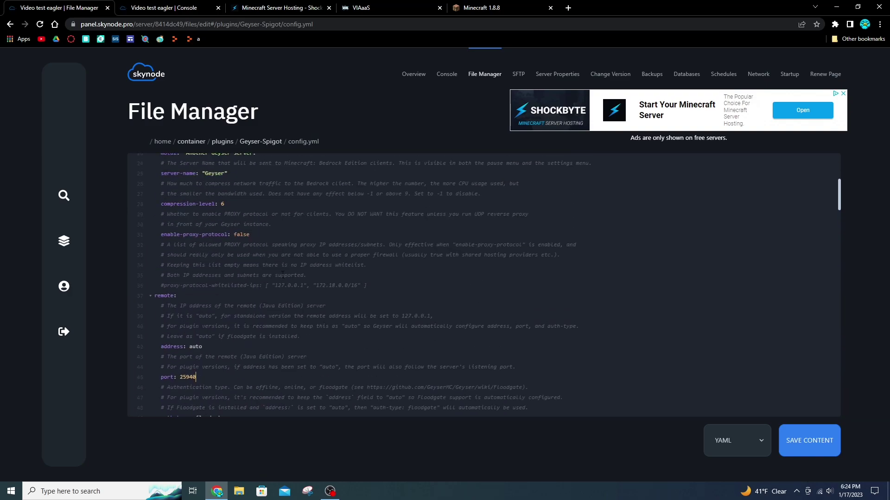
Check clone-remote-port, the remote address and auth-type in Geyser's config.yml, and save the file.
scroll(241, 290, down, 1)
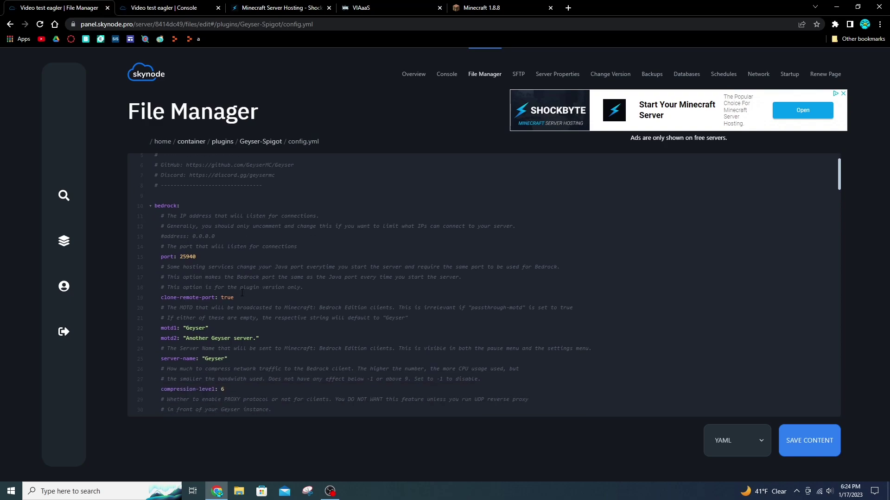
drag(235, 297, 163, 300)
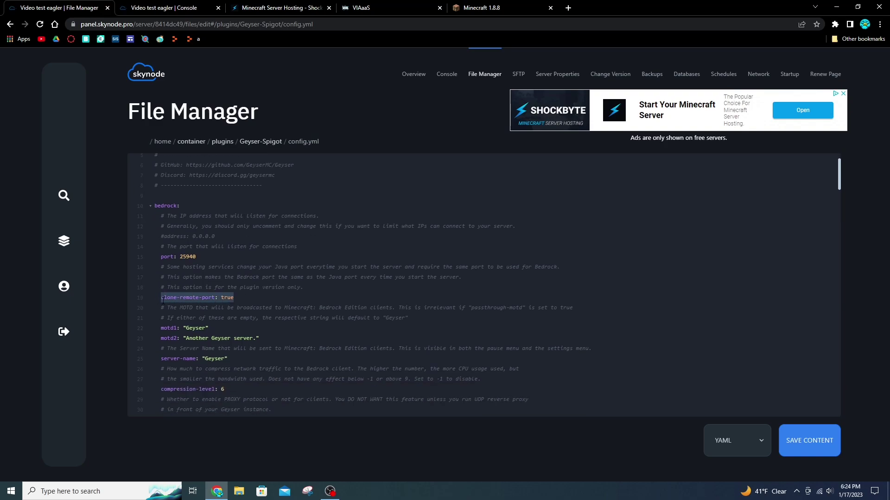
click(225, 297)
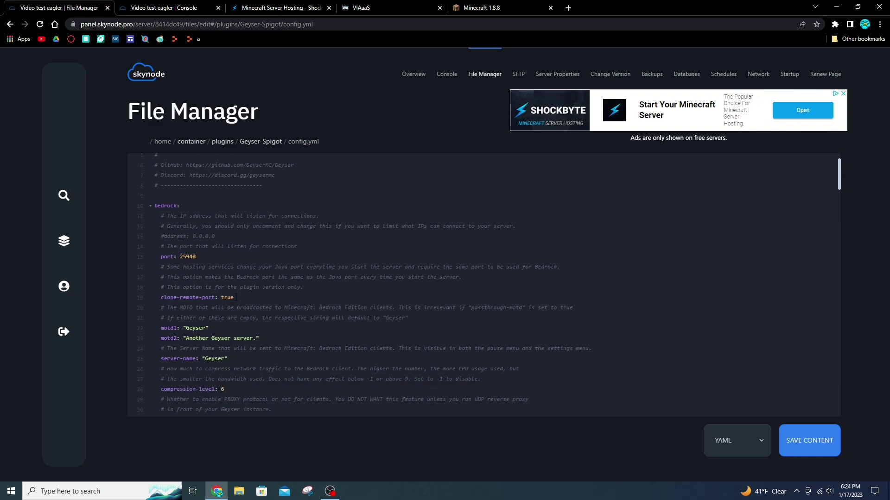
scroll(237, 298, down, 5)
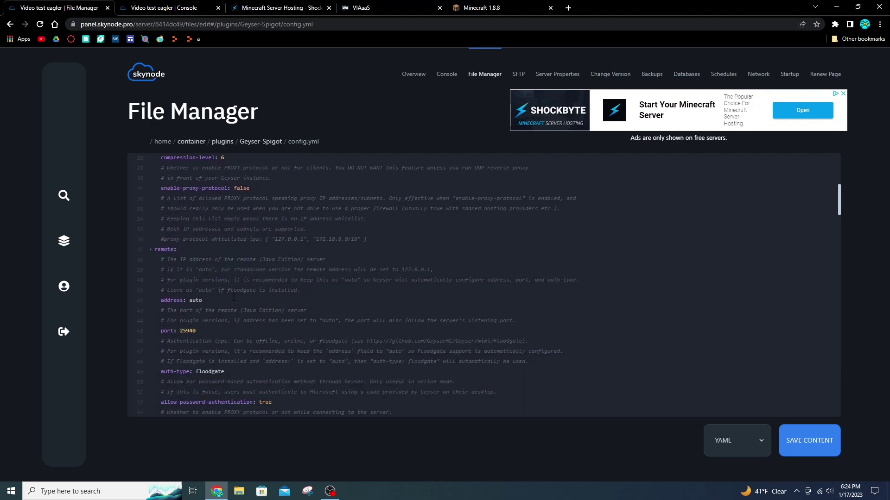
double_click(194, 300)
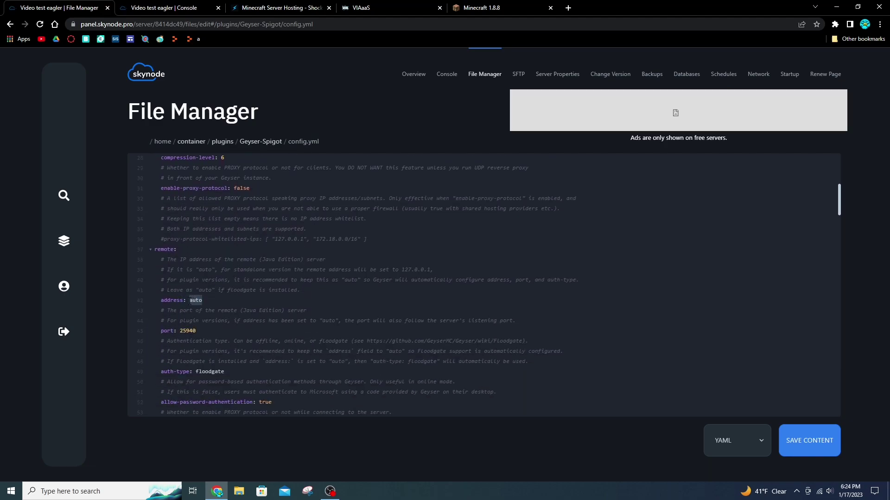
scroll(203, 303, down, 1)
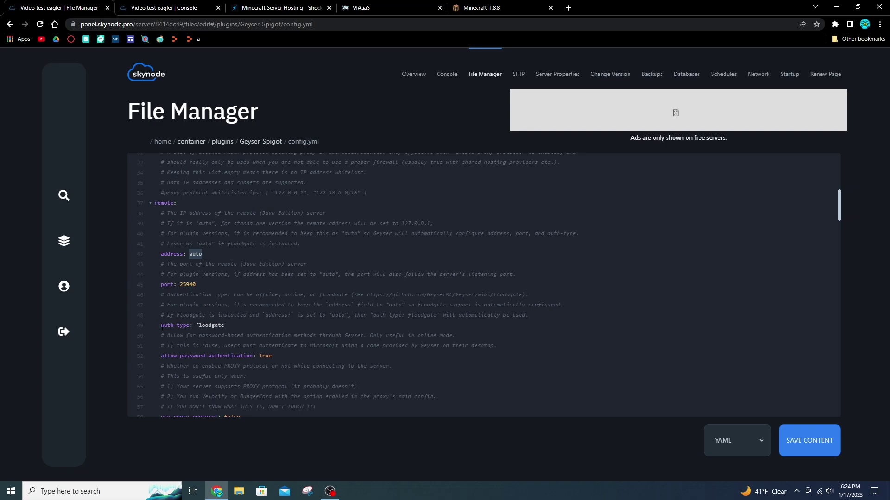
drag(157, 327, 235, 328)
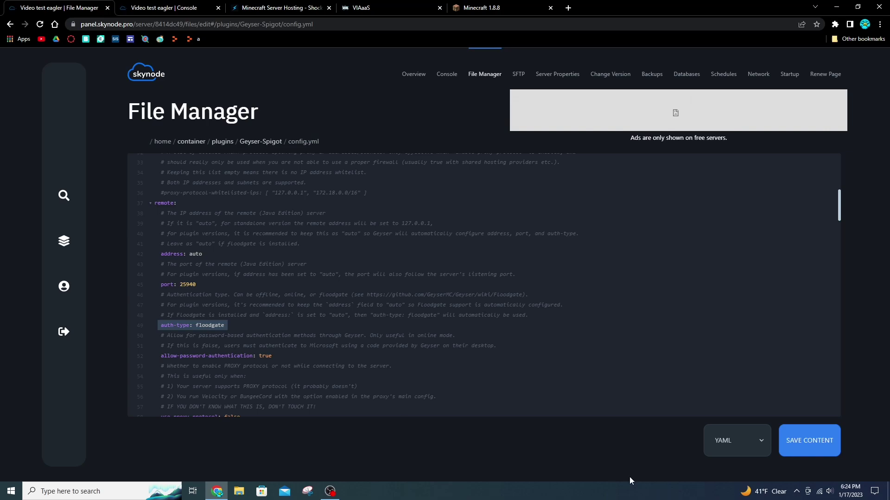
click(830, 448)
Set Online Mode to False in the Minecraft server properties and save them.
click(493, 74)
scroll(186, 222, down, 8)
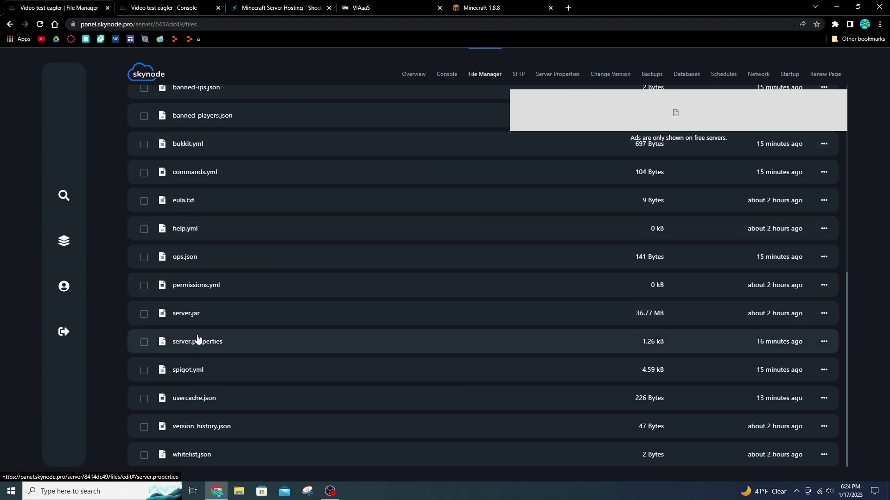
click(546, 73)
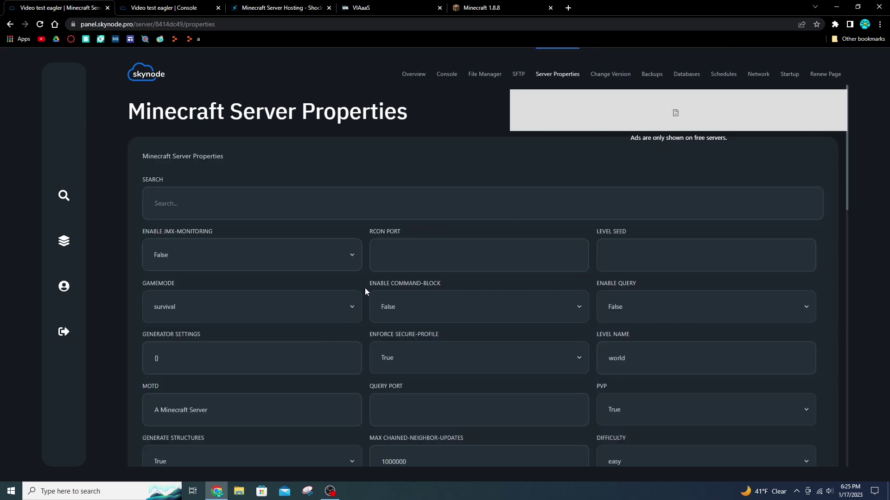
scroll(652, 258, down, 6)
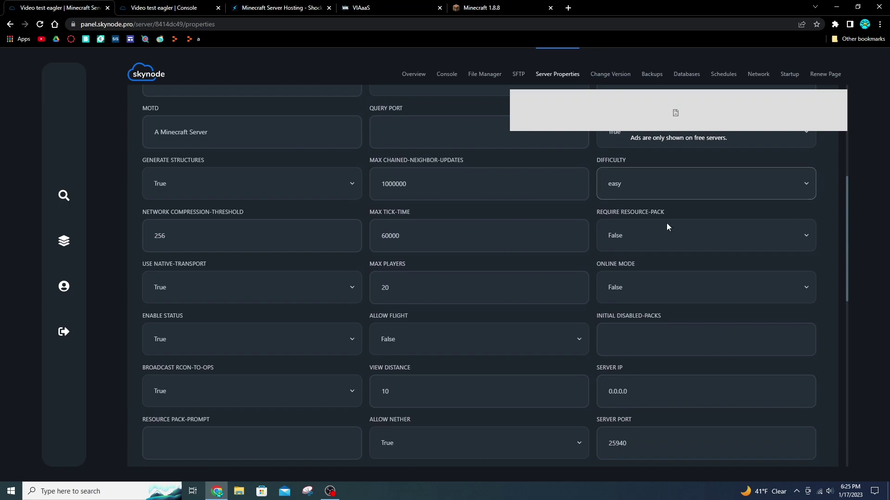
click(659, 285)
click(659, 285)
scroll(660, 284, down, 10)
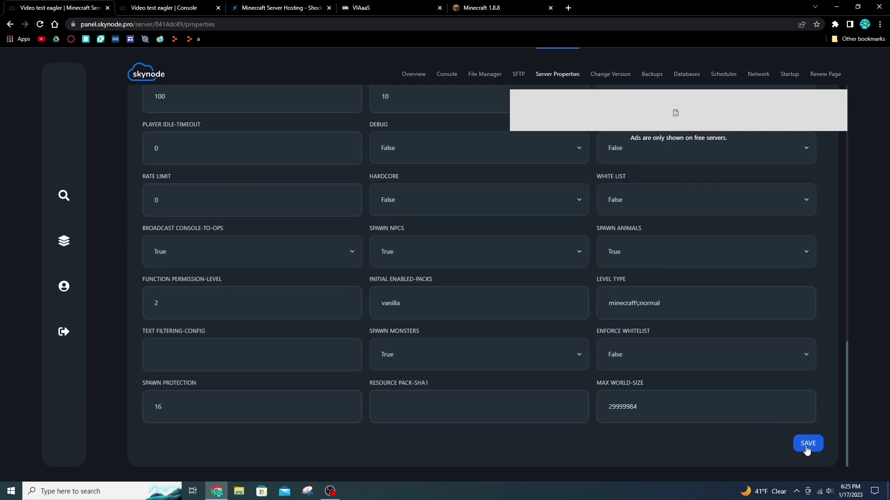
click(807, 445)
scroll(674, 420, down, 5)
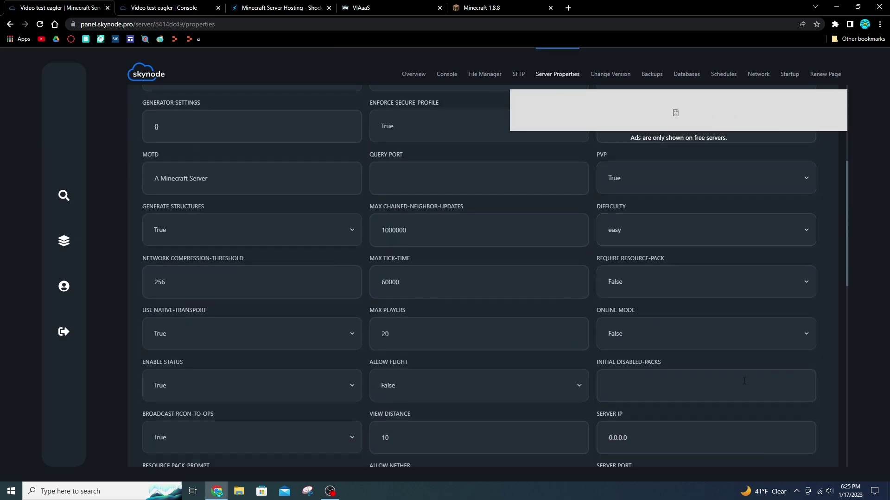
scroll(652, 331, up, 5)
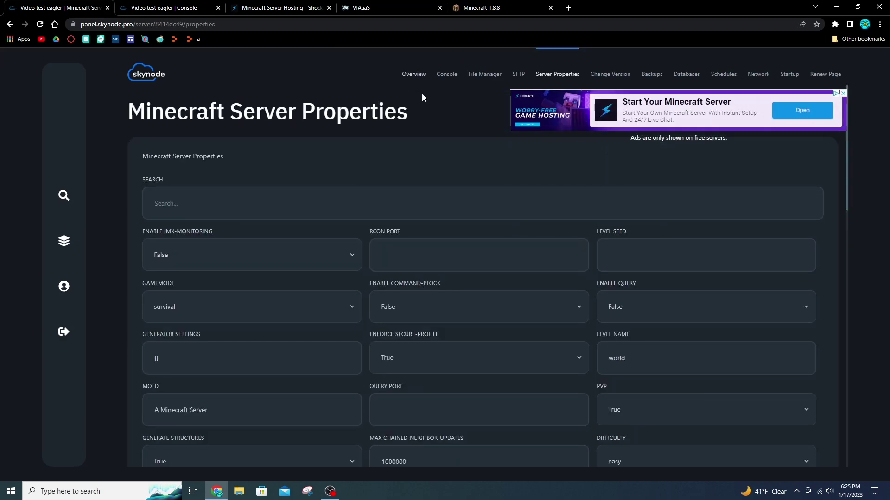
Restart the server from its console and close the duplicate console browser tab.
click(419, 78)
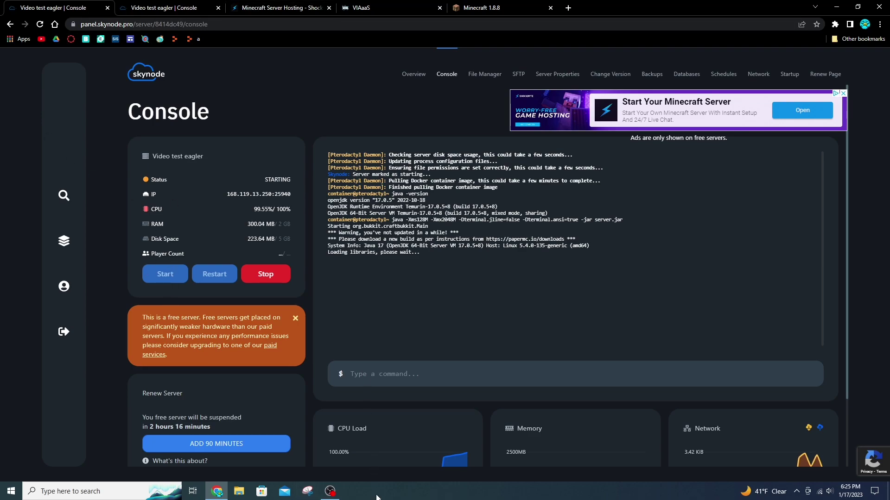
click(200, 5)
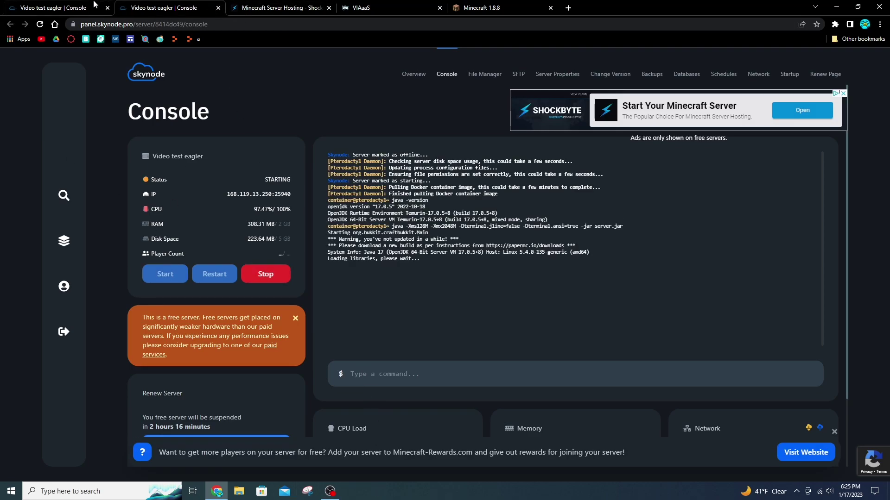
click(56, 4)
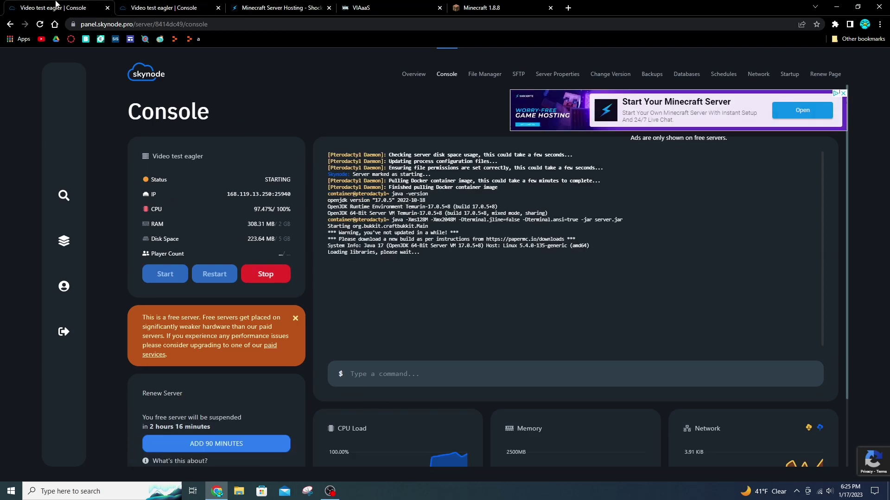
click(107, 8)
click(179, 4)
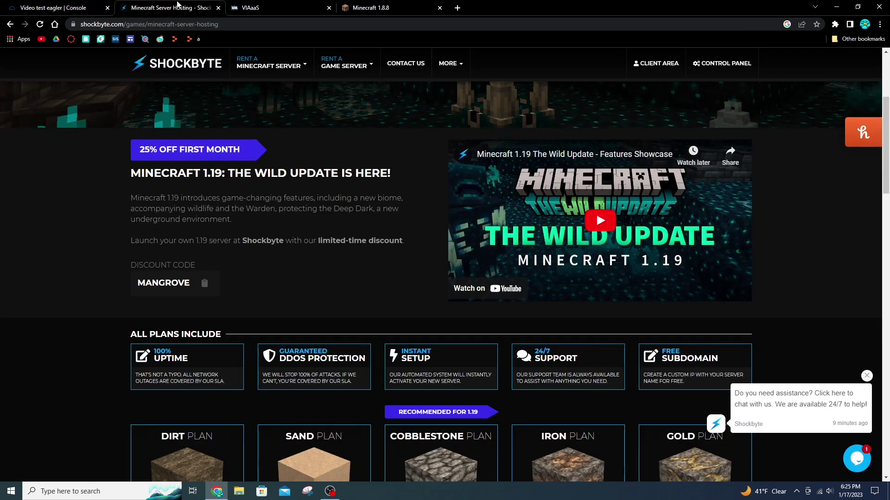
Replace the server address on the VIAaaS page with 168.119.13.250:25940, copied from the Skynode console.
drag(243, 8, 179, 9)
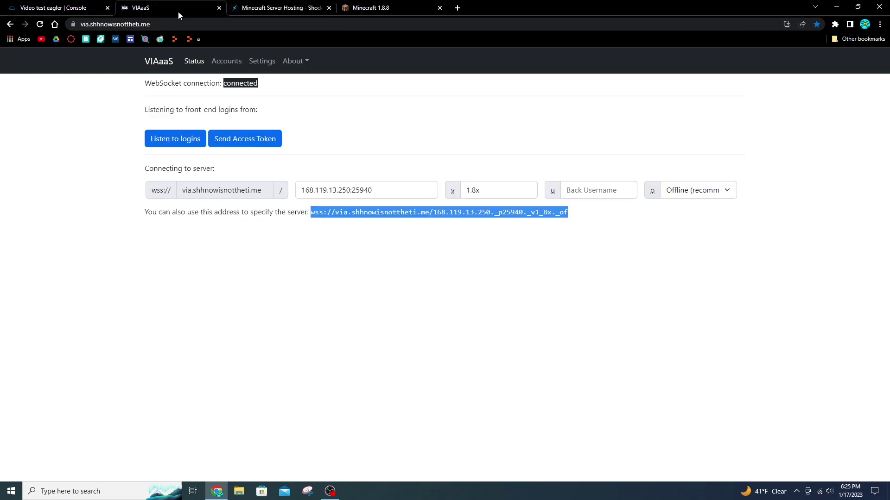
triple_click(373, 187)
key(BackSpace)
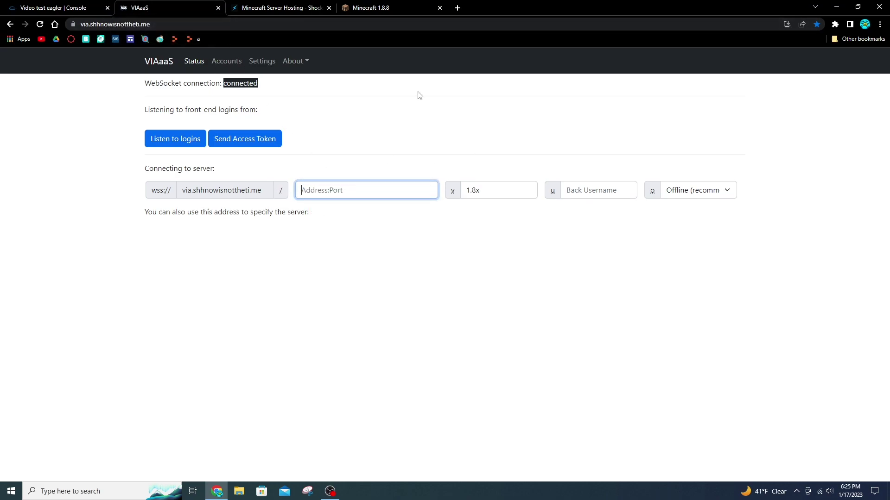
click(3, 4)
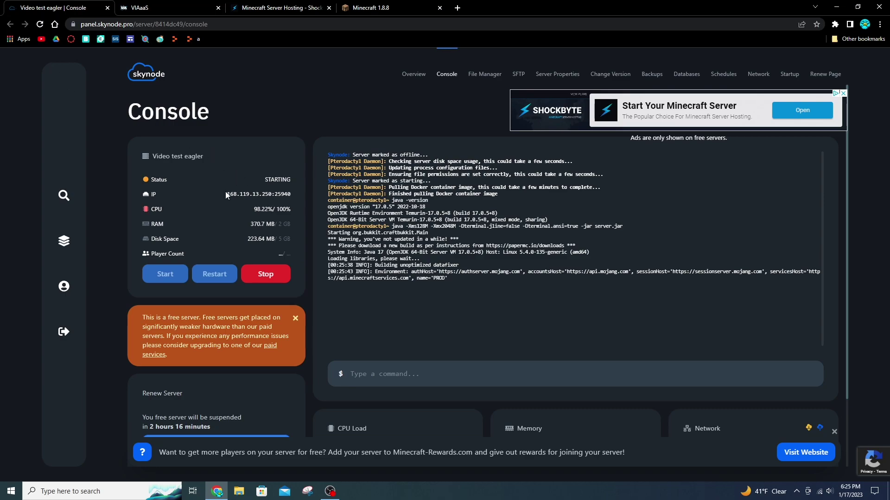
drag(226, 194, 290, 196)
right_click(286, 200)
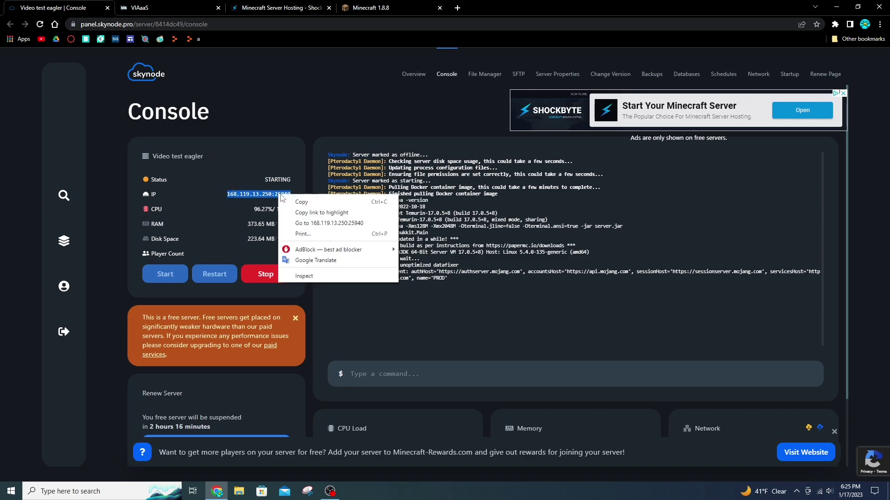
click(301, 207)
click(172, 4)
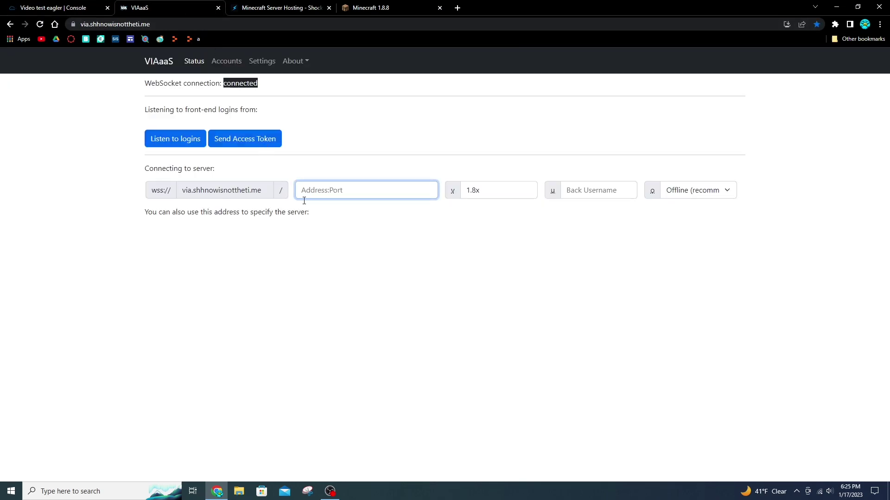
key(ctrl+v)
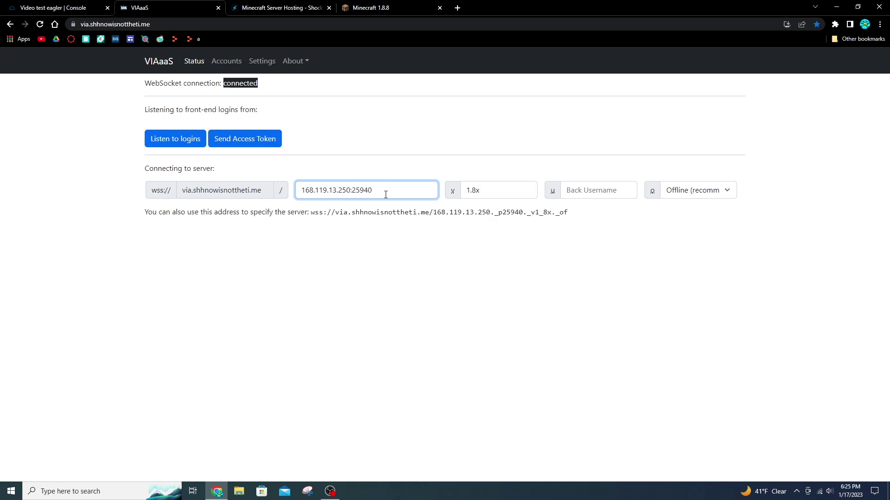
mouse_move(386, 194)
mouse_down()
mouse_move(297, 195)
mouse_move(310, 203)
mouse_move(300, 195)
mouse_move(395, 194)
mouse_up()
Re-enter 1.8x as the version on the VIAaaS page and copy the generated wss:// server address.
click(496, 194)
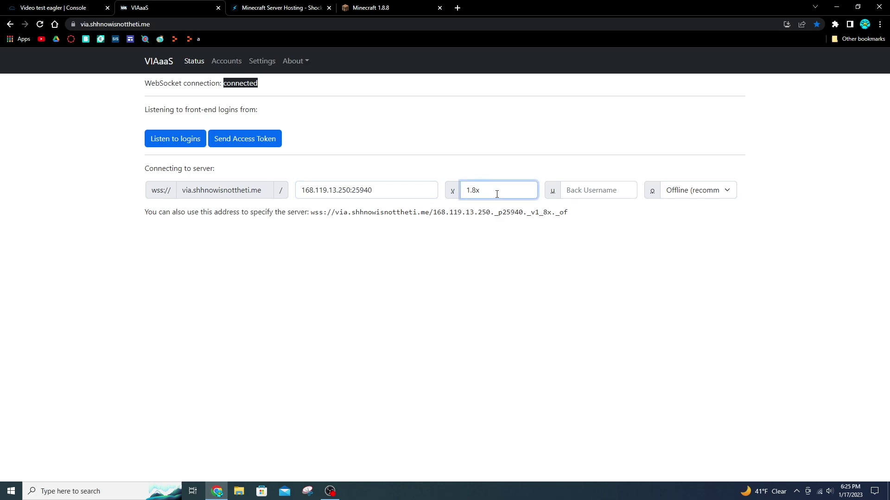
key(BackSpace)
key(BackSpace)
key(BackSpace)
key(BackSpace)
text(1.8x)
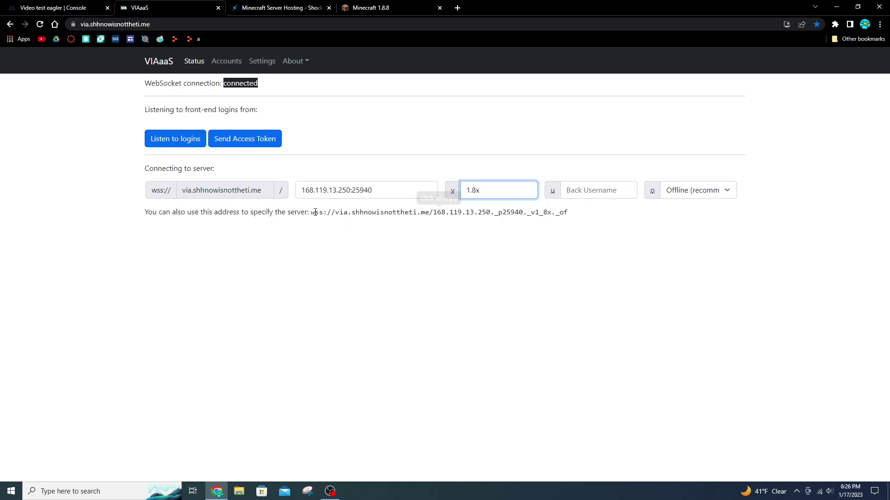
drag(309, 212, 596, 222)
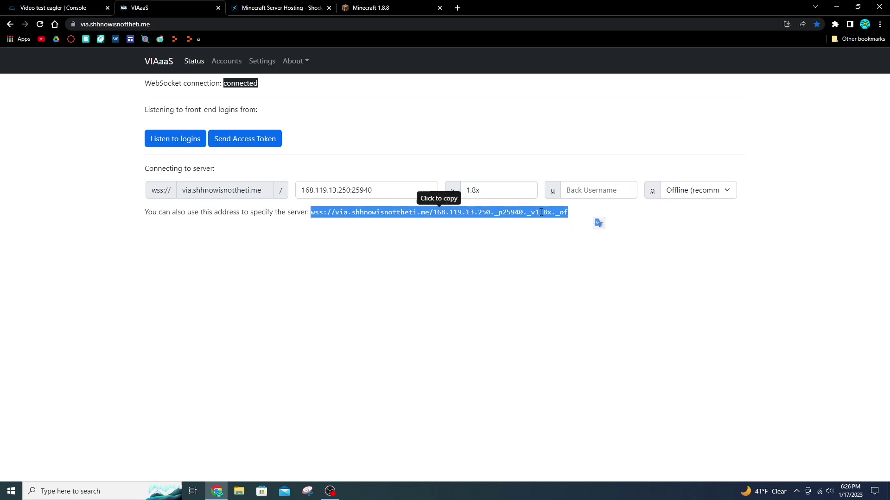
right_click(541, 213)
click(556, 220)
Add a multiplayer server named Demo in the Minecraft 1.8.8 browser client, using the copied wss:// address.
click(373, 8)
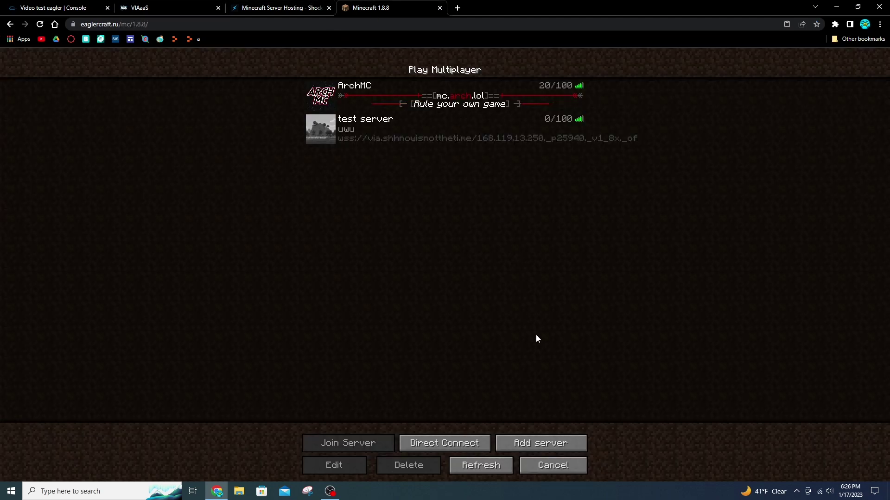
click(533, 437)
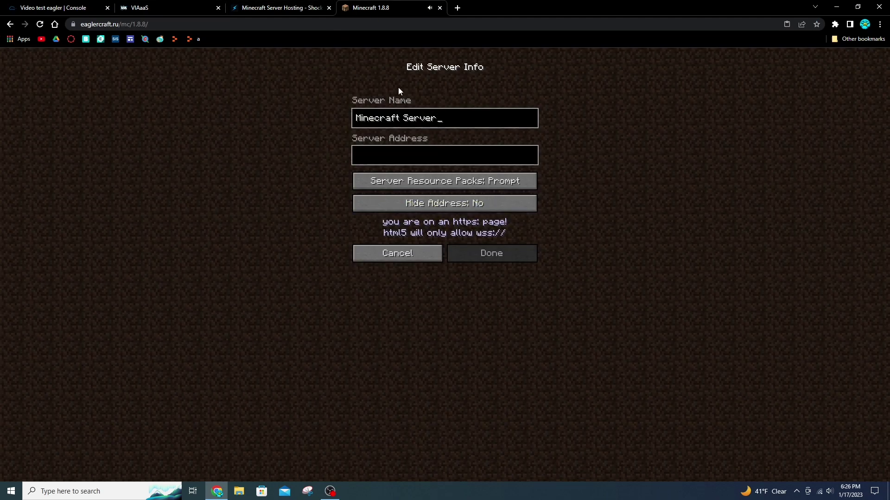
key(BackSpace)
key(BackSpace)
key(BackSpace)
key(BackSpace)
key(BackSpace)
key(BackSpace)
key(BackSpace)
key(BackSpace)
key(BackSpace)
key(BackSpace)
key(BackSpace)
key(BackSpace)
key(BackSpace)
key(BackSpace)
key(BackSpace)
key(BackSpace)
text(Demo)
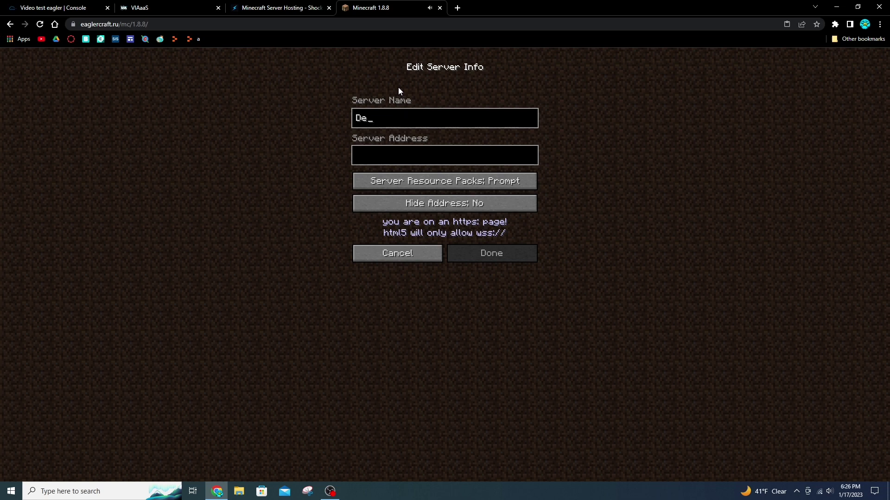
click(415, 156)
key(ctrl+v)
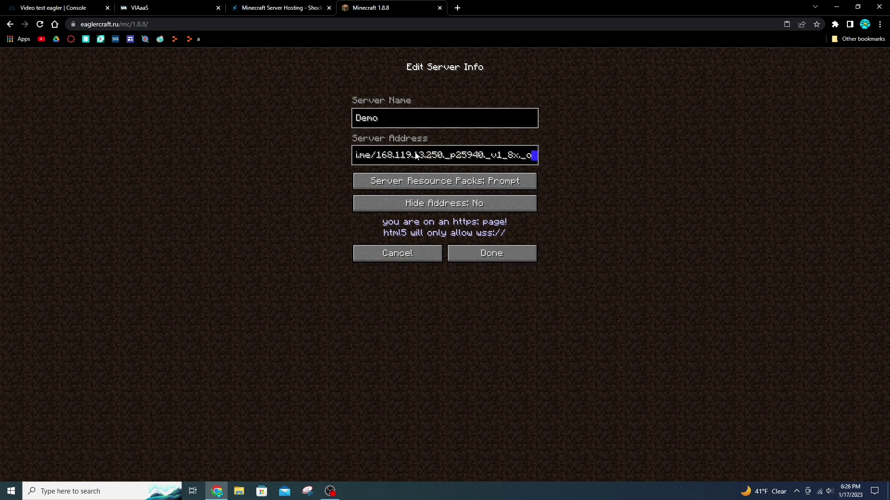
click(459, 250)
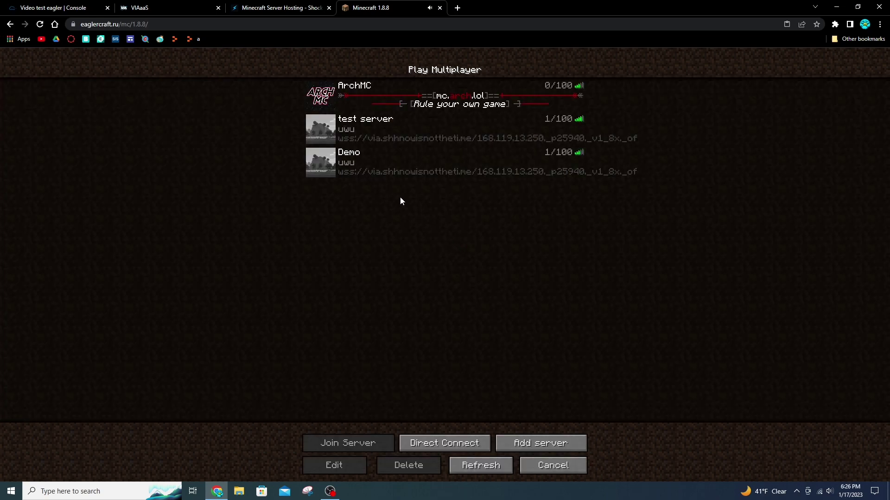
Join the Demo server from the multiplayer list and look around the spawn area.
mouse_move(330, 162)
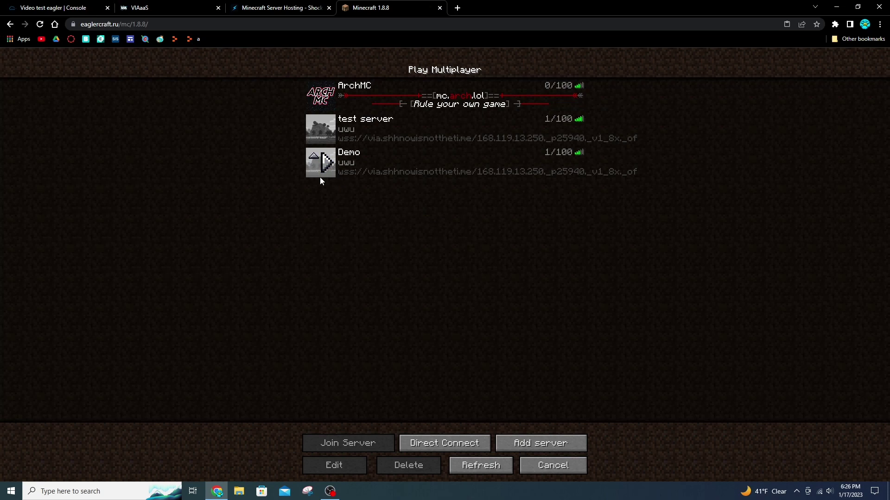
click(327, 165)
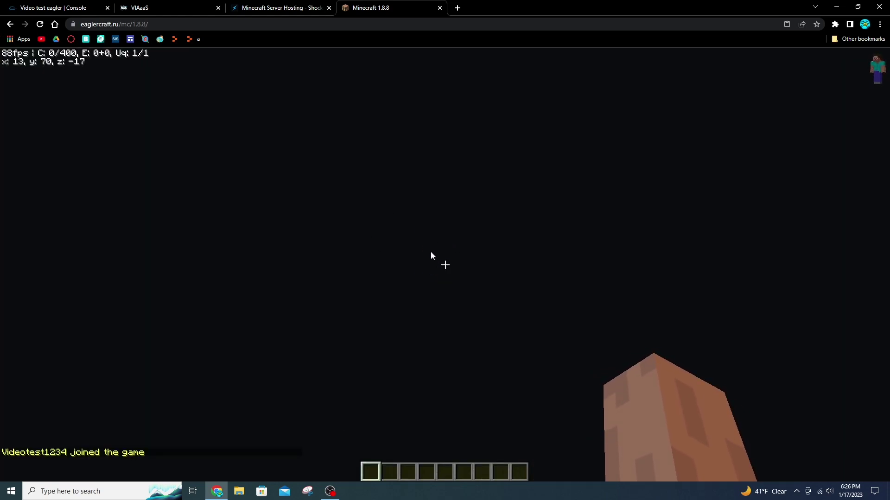
click(430, 255)
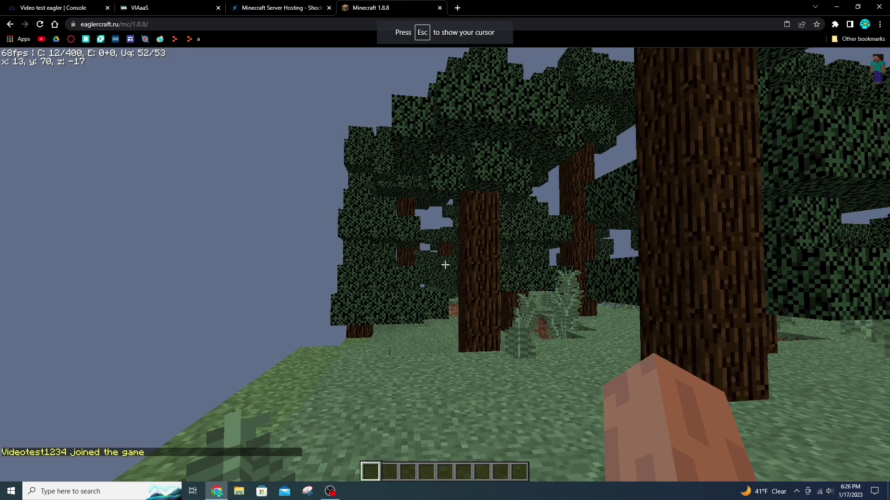
mouse_move(445, 265)
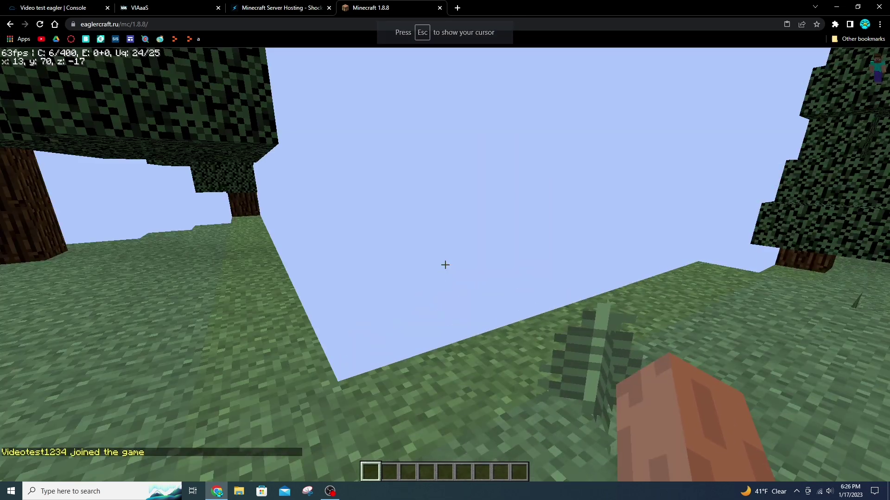
Explore the trees around the spawn area and open the game menu.
key(w)
key(space)
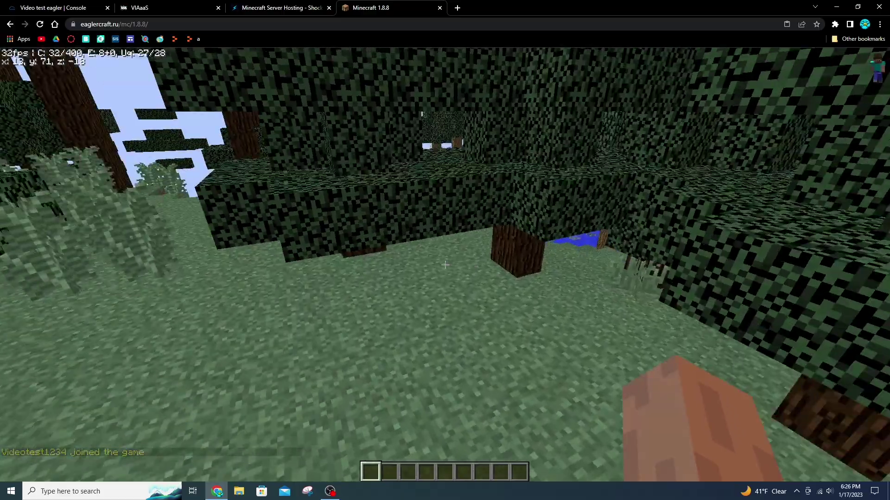
key(Escape)
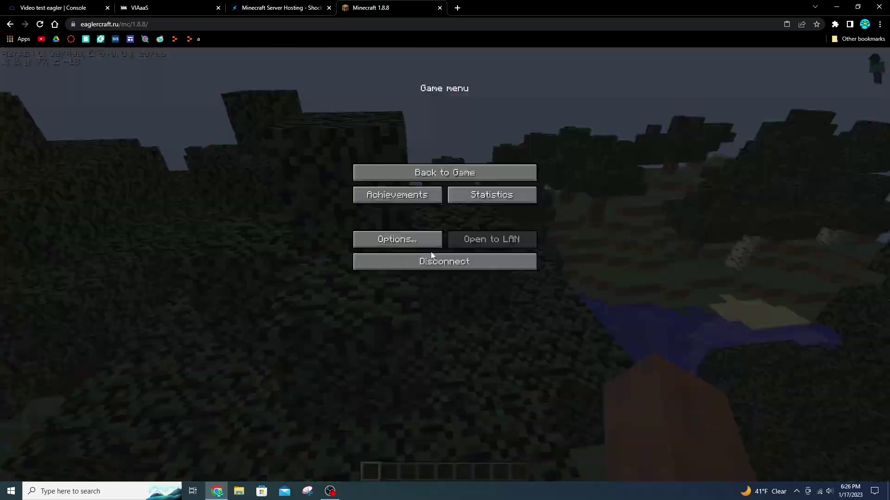
click(93, 7)
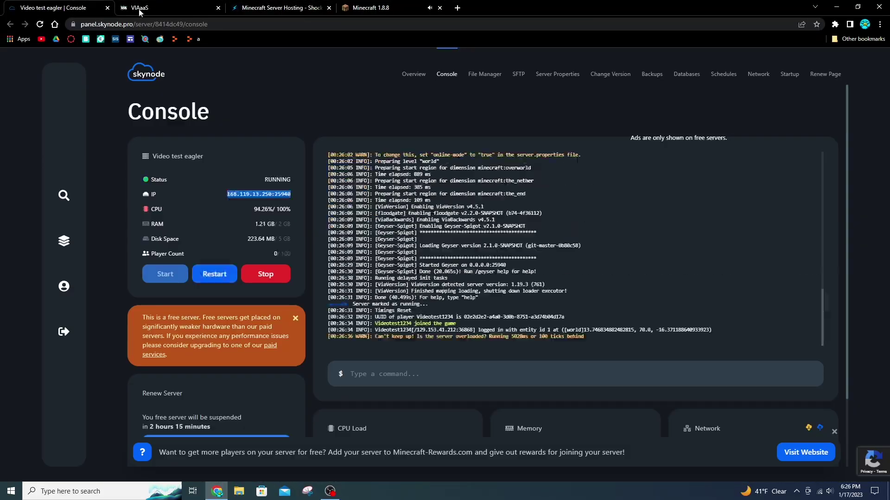
click(467, 373)
text(o)
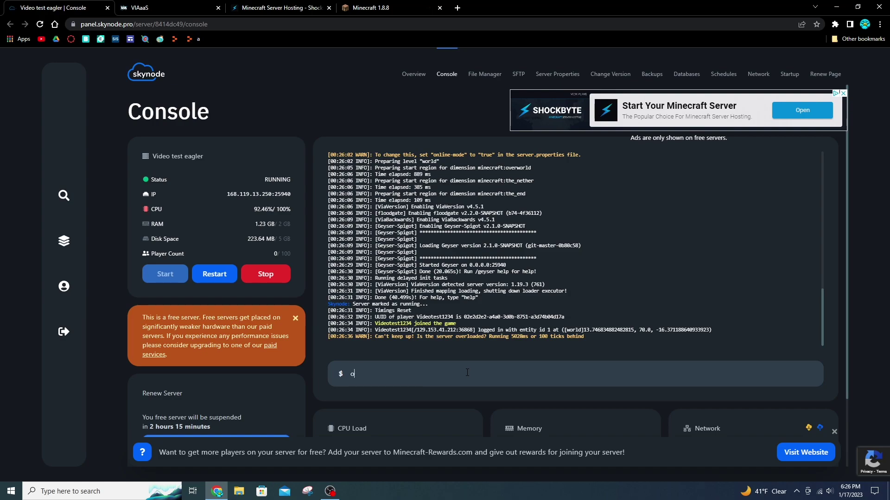
key(BackSpace)
text(/op)
key(BackSpace)
key(BackSpace)
key(BackSpace)
Return to the Minecraft 1.8.8 game and try to switch to creative mode with the /gamemode chat command.
click(370, 8)
click(433, 174)
key(slash)
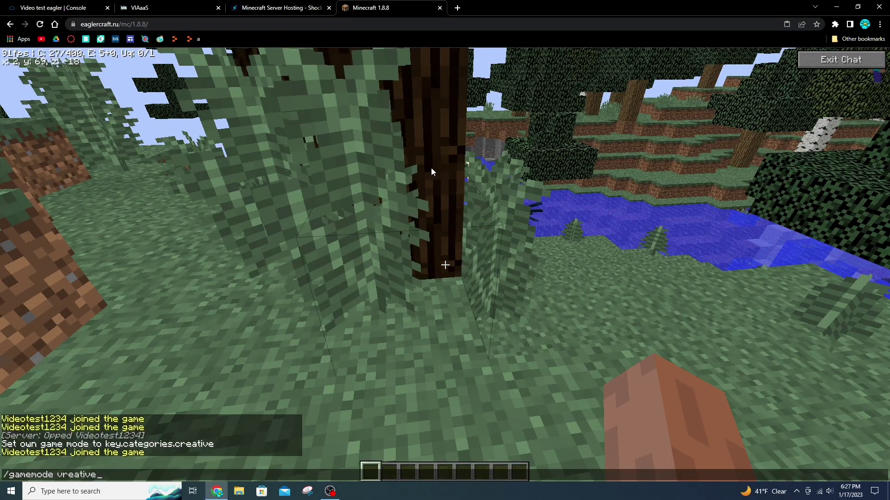
key(Return)
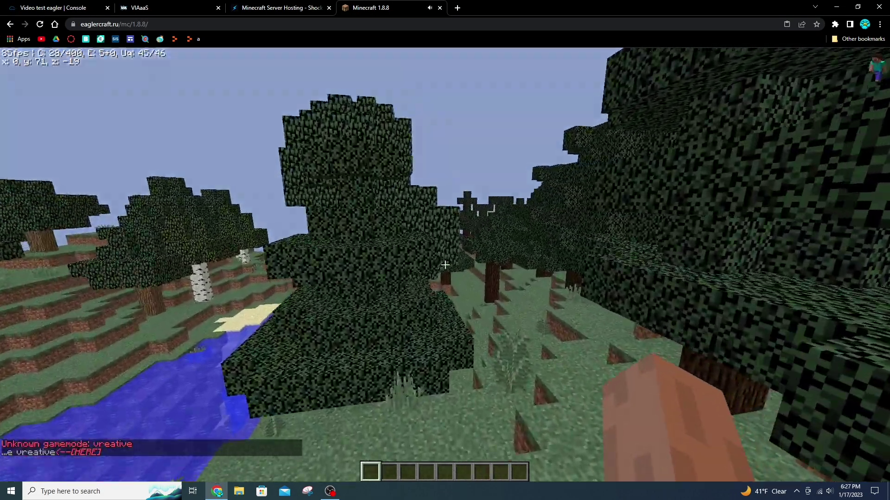
Fly over the river and the surrounding forest to examine the server's terrain.
key(w)
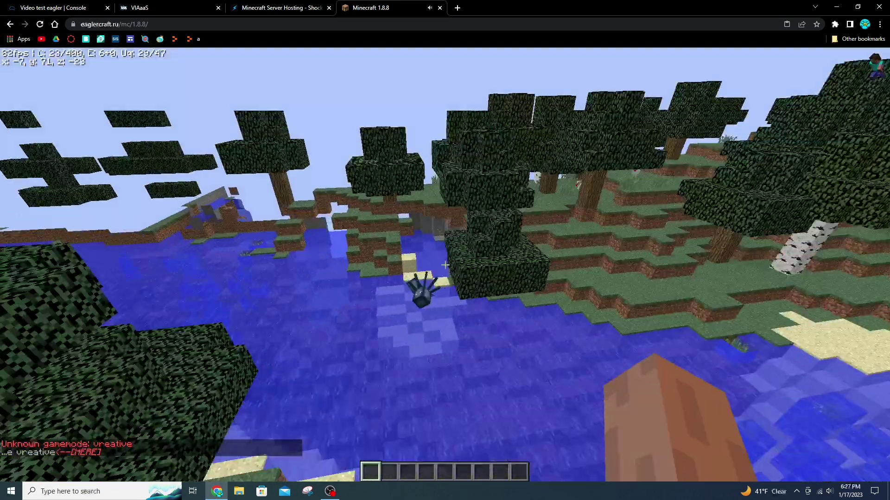
key(w)
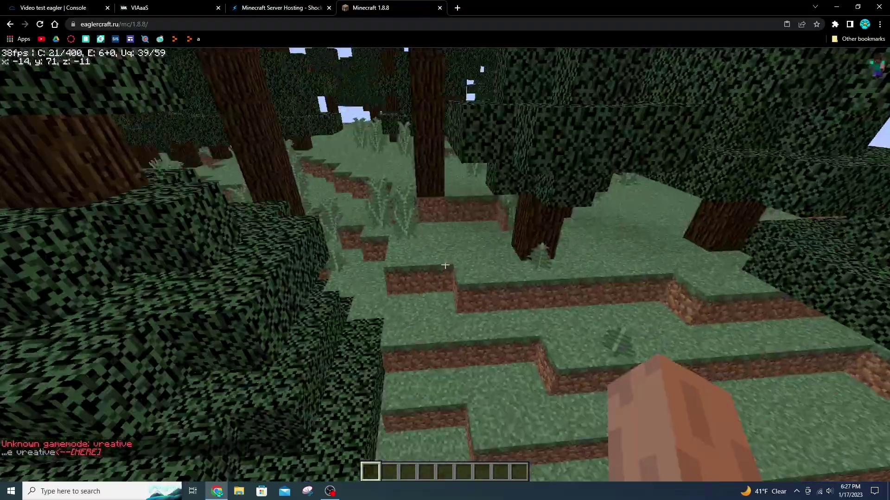
key(w)
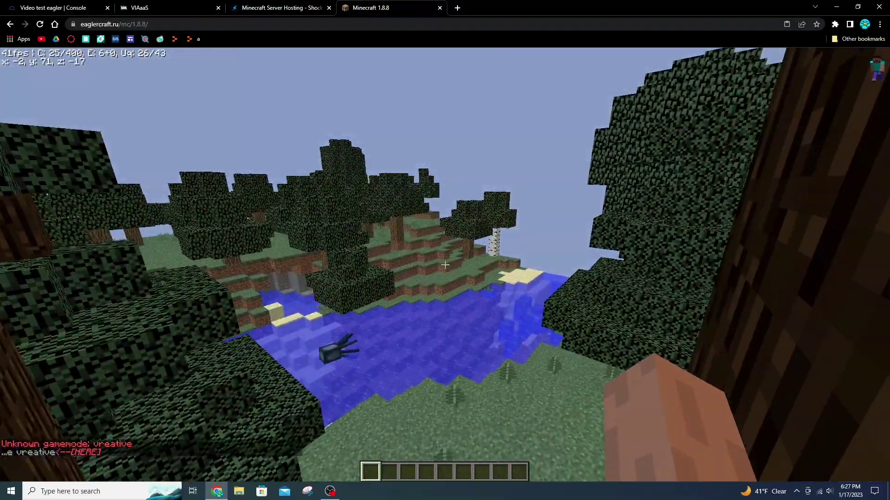
key(w)
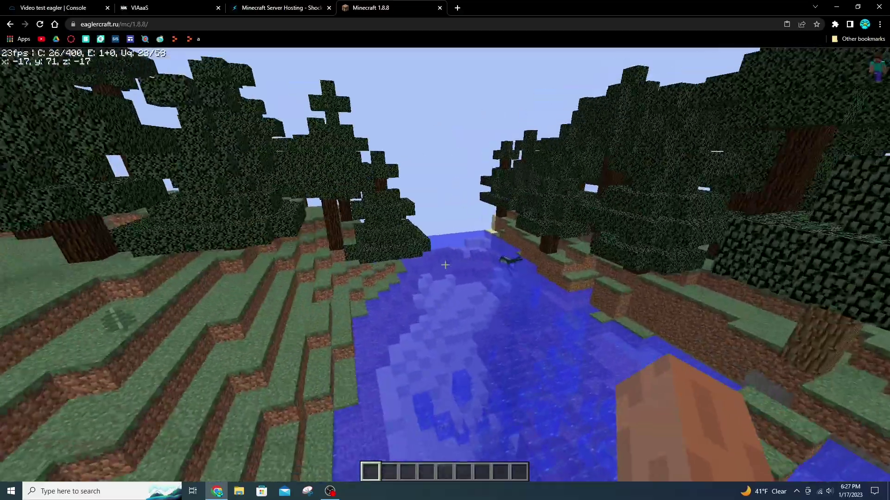
key(w)
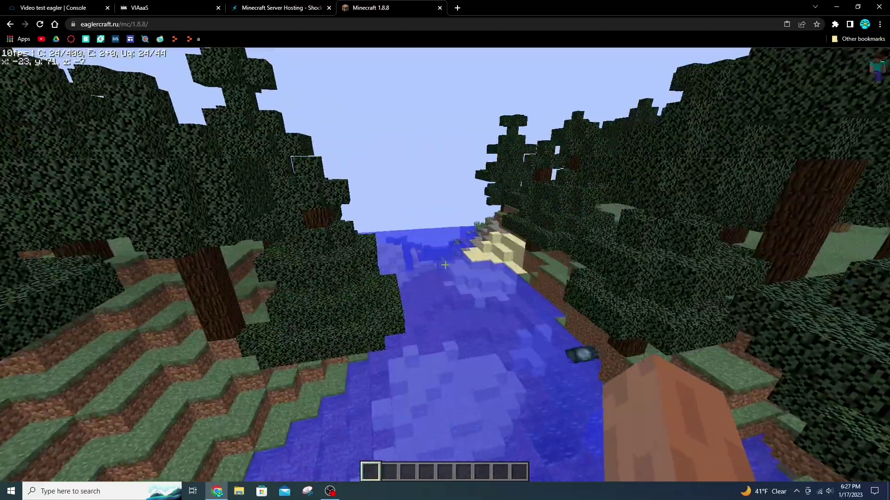
key(w)
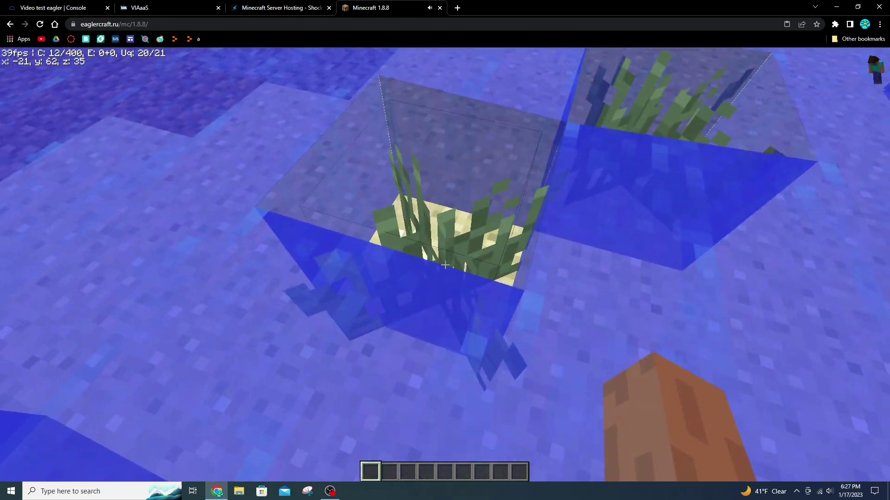
Travel from the water onto the shore and through the forest to the pigs and cow.
click(445, 265)
key(w)
key(space)
key(w)
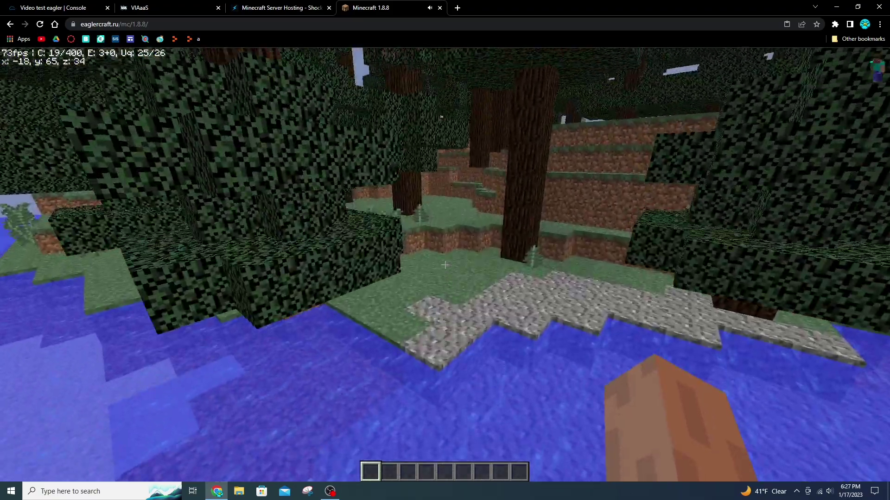
key(w)
key(space)
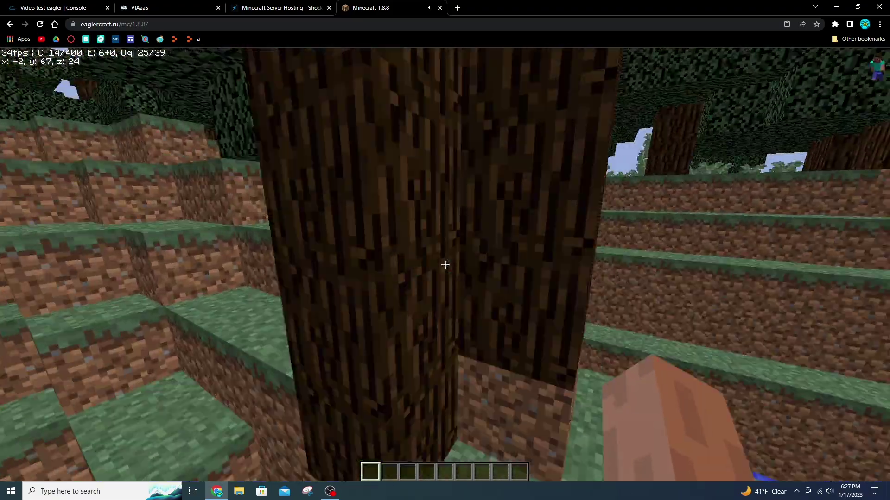
key(w)
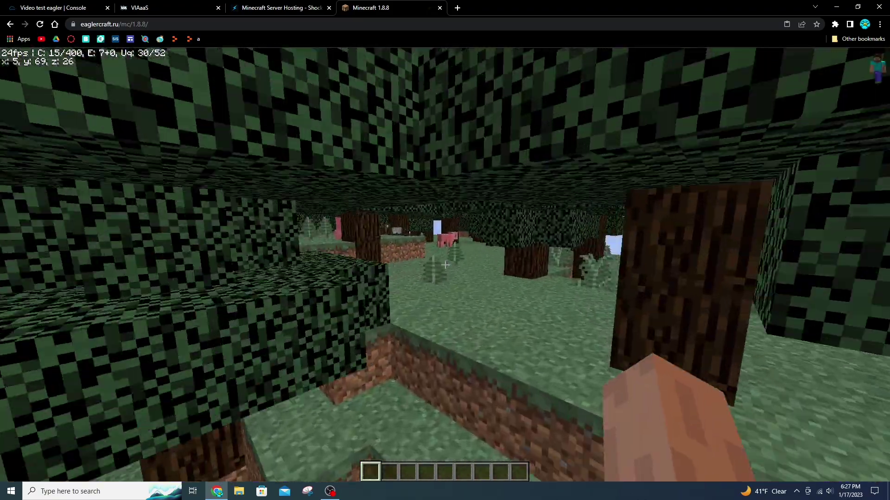
key(w)
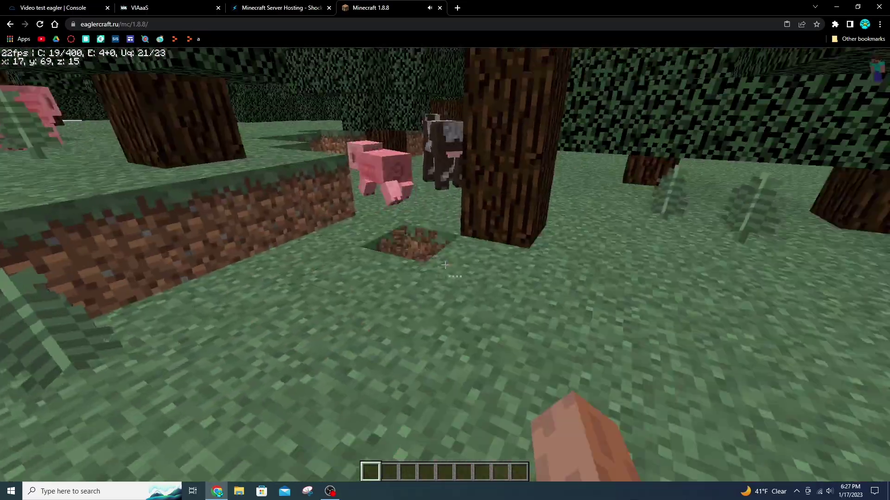
Dig out grass blocks beside the tree near the animals.
click(444, 265)
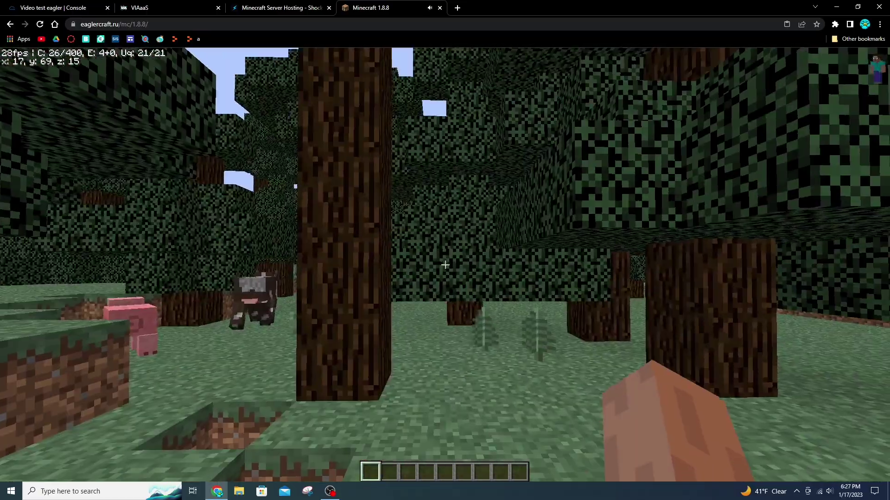
click(445, 265)
click(445, 264)
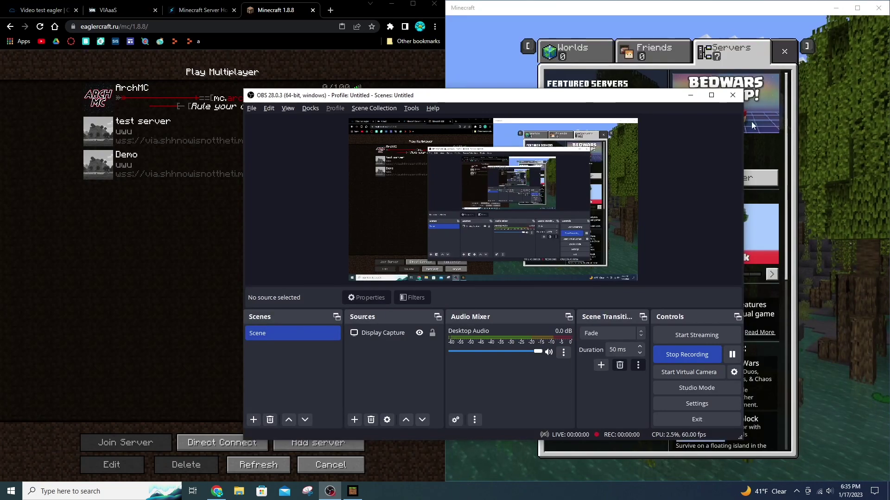
In the Minecraft Bedrock window, add an external server named Demo with address 168.119.13.250 copied from the Skynode console.
click(699, 99)
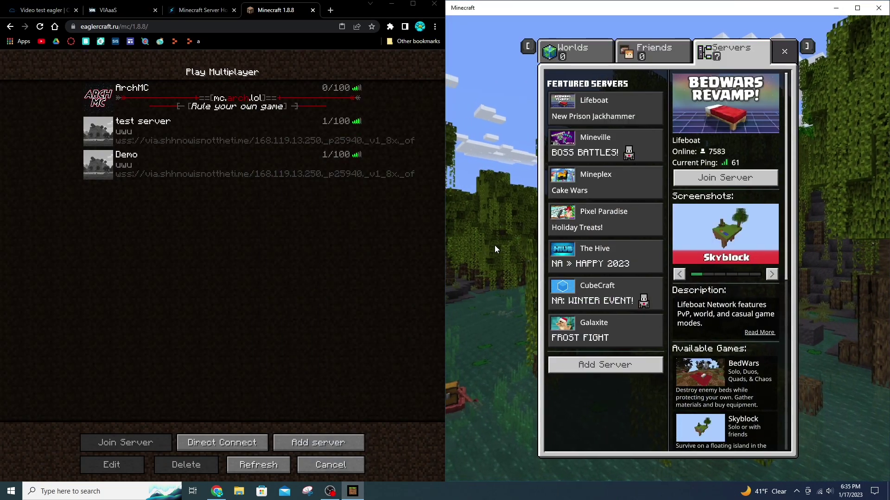
click(595, 369)
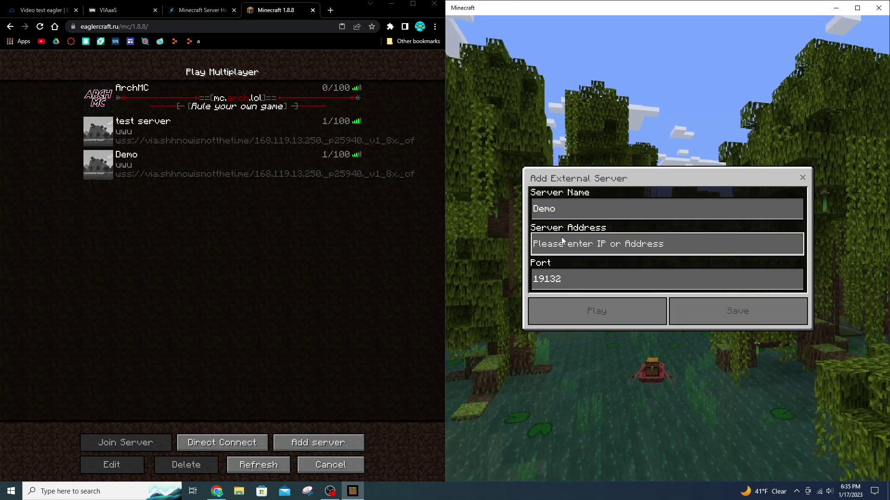
key(ctrl+shift+Tab)
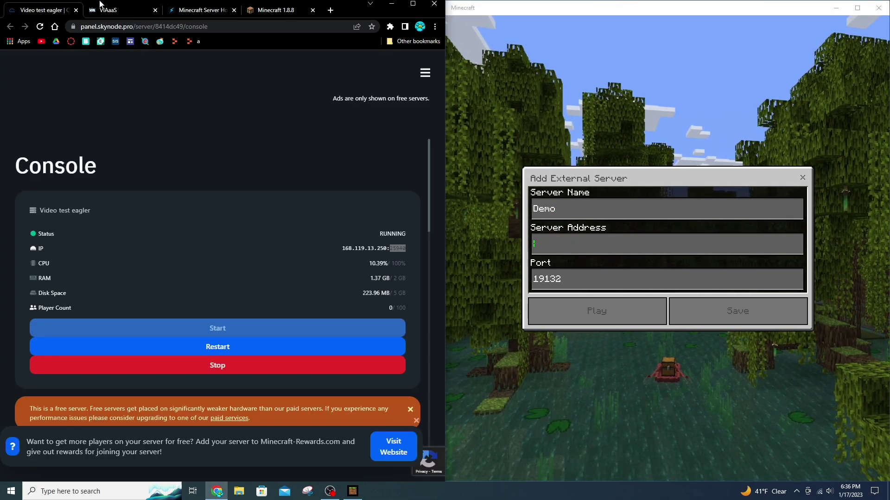
key(ctrl+shift+Tab)
click(52, 9)
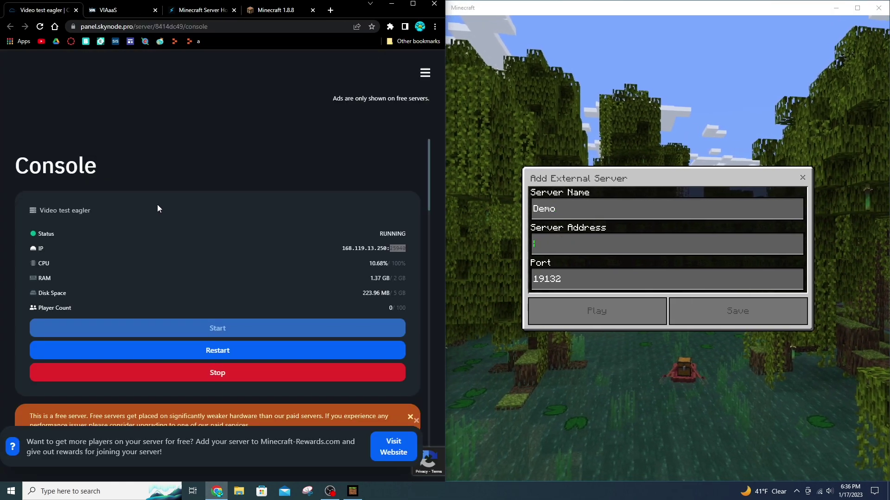
double_click(347, 252)
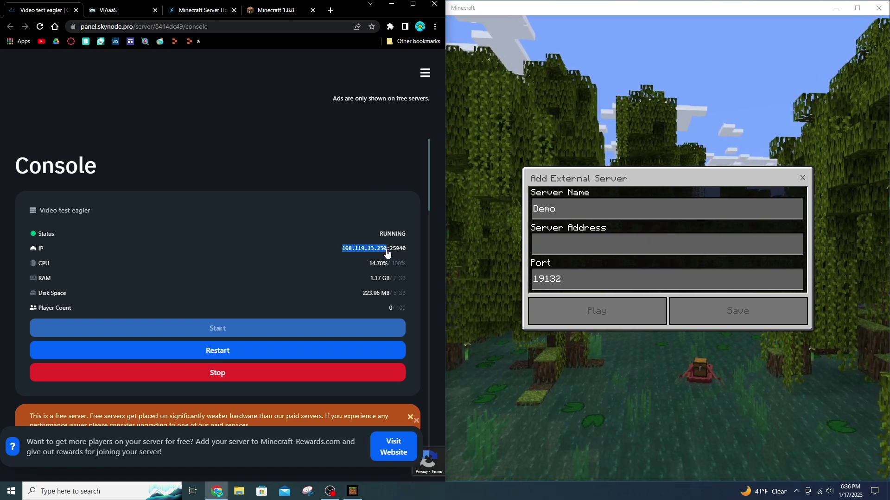
right_click(371, 251)
click(385, 255)
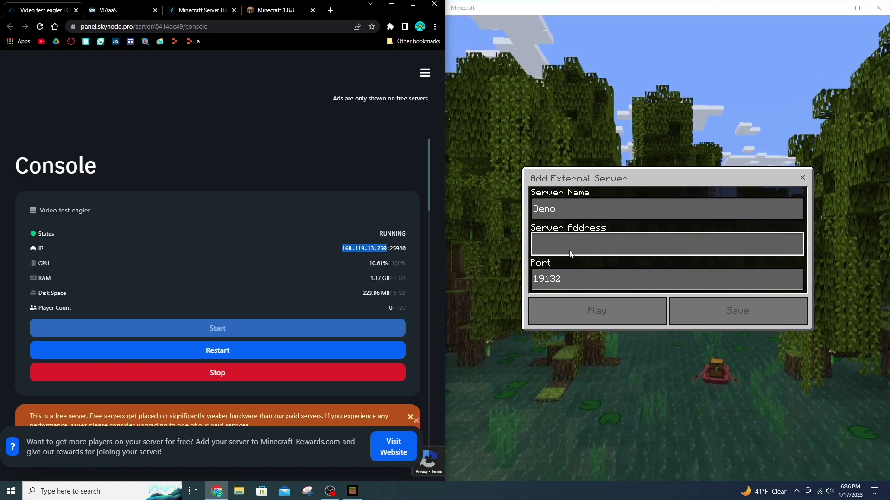
click(570, 256)
click(571, 250)
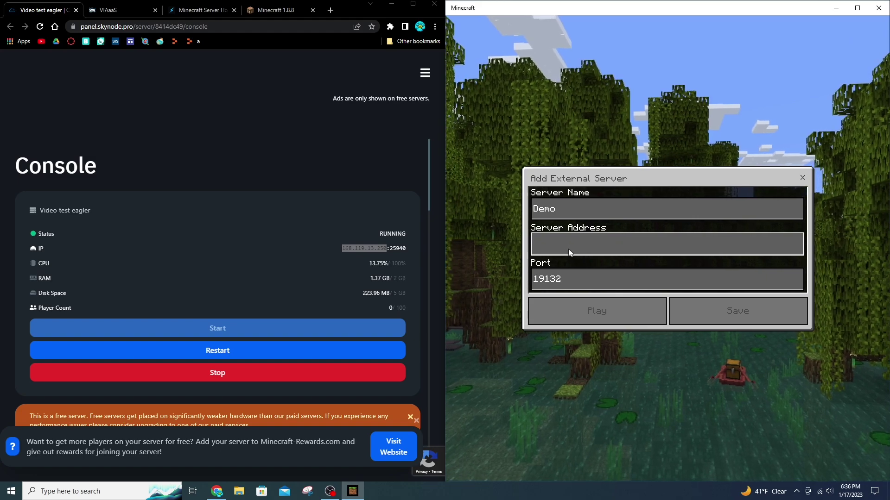
key(ctrl+v)
Set the external server's port to 25940, copied from the Skynode console, and save the server.
drag(407, 248, 390, 249)
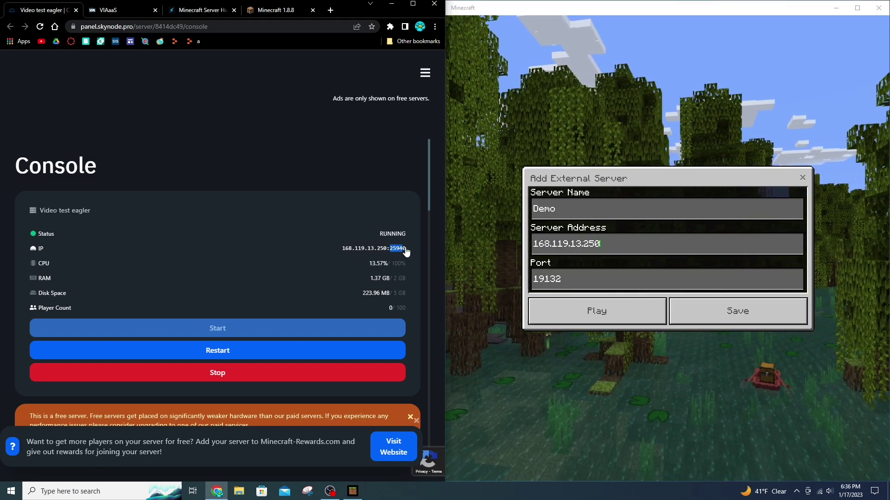
right_click(399, 252)
click(417, 254)
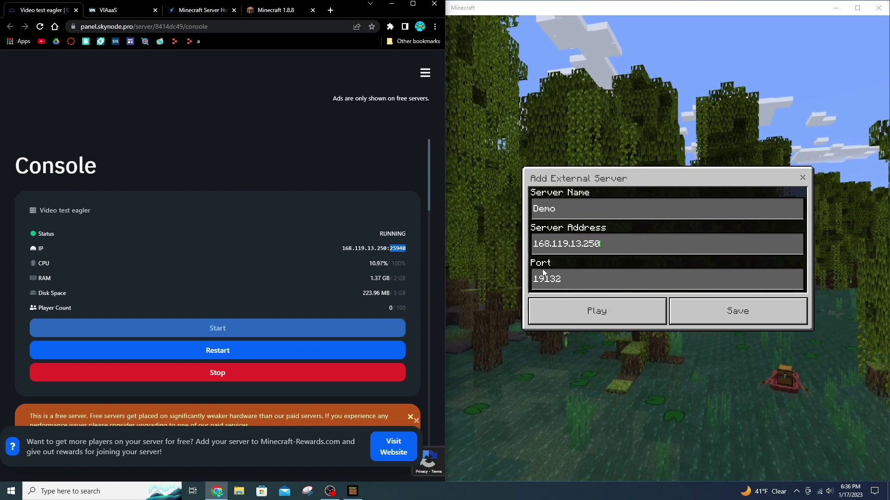
click(560, 277)
key(BackSpace)
key(BackSpace)
key(BackSpace)
key(BackSpace)
key(BackSpace)
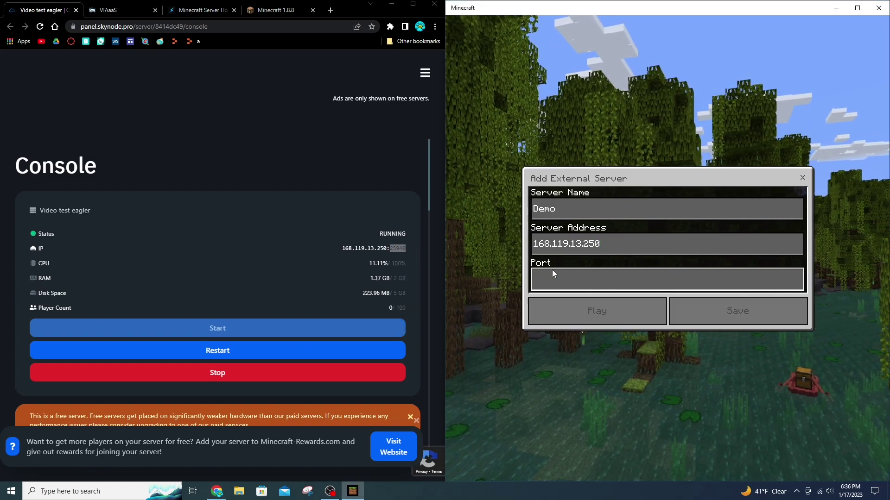
key(ctrl+v)
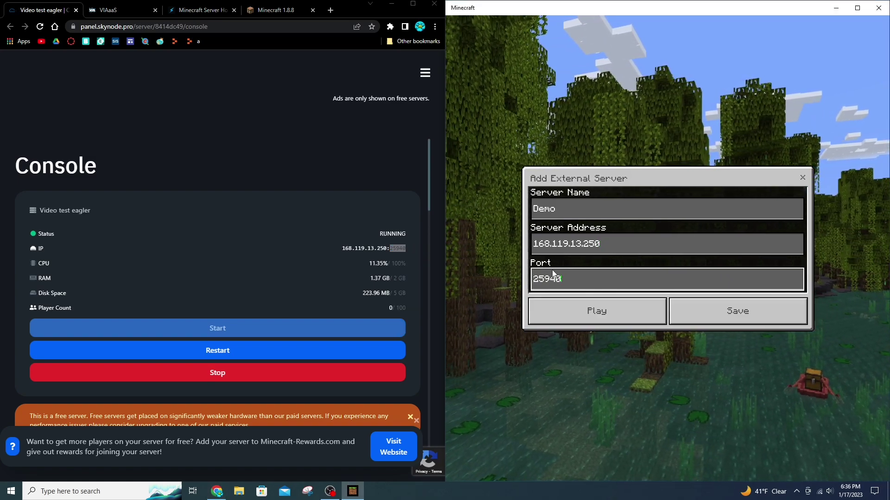
click(693, 308)
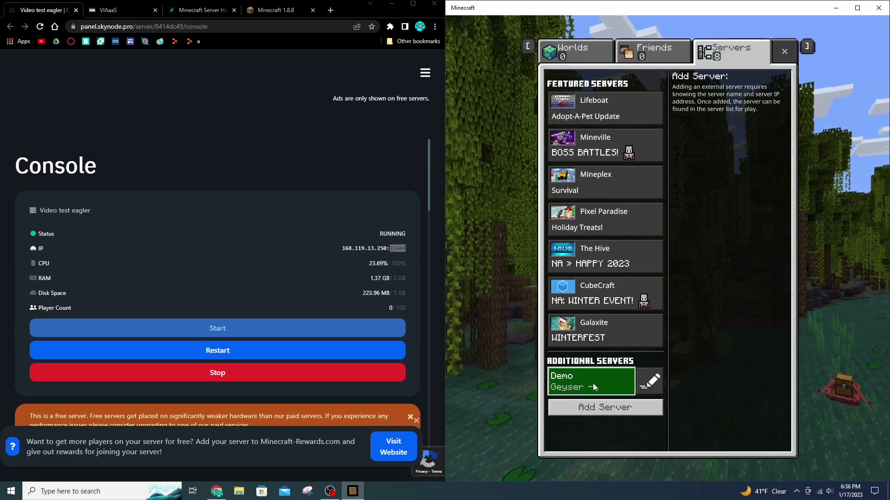
Join the Demo server from both Minecraft Bedrock and the Minecraft 1.8.8 browser client.
click(587, 385)
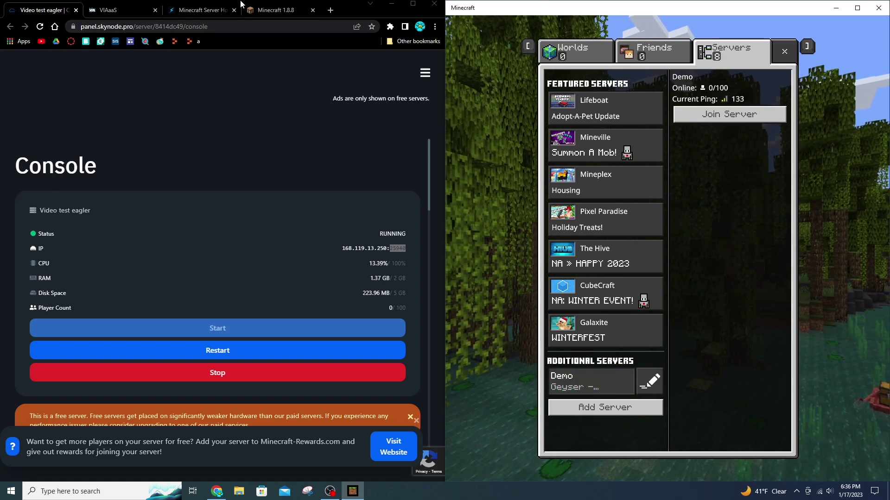
click(252, 11)
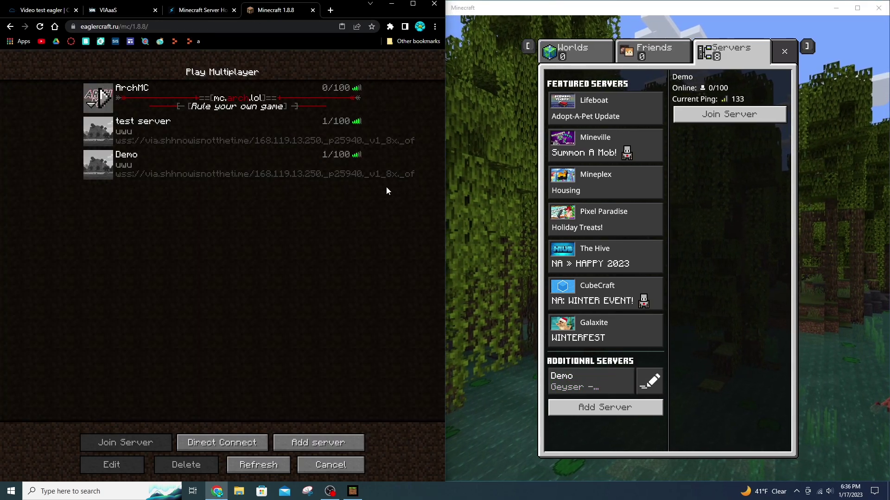
click(555, 379)
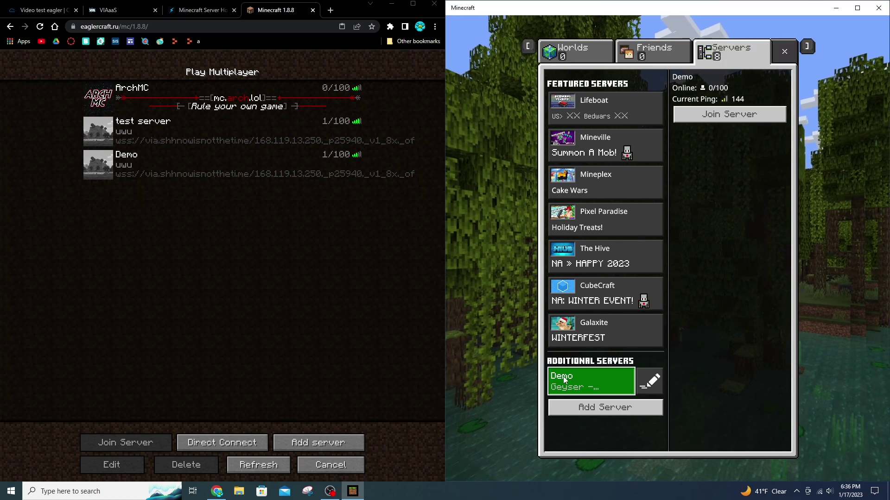
click(564, 380)
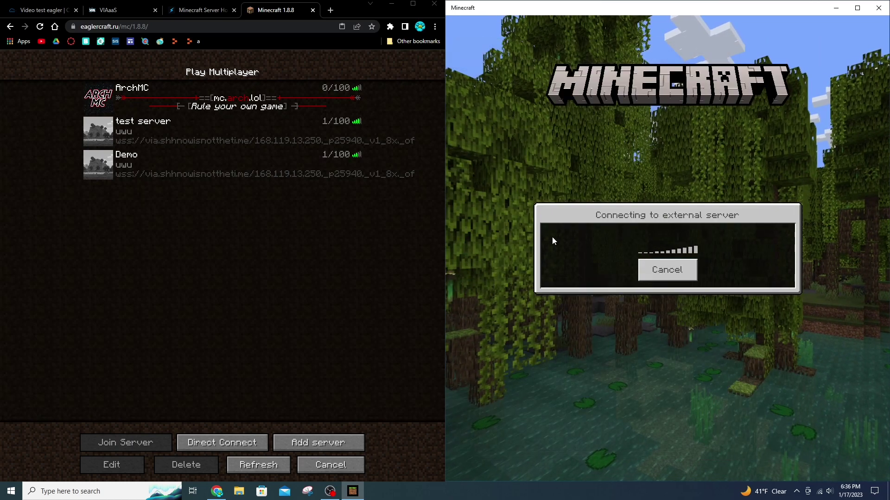
click(107, 165)
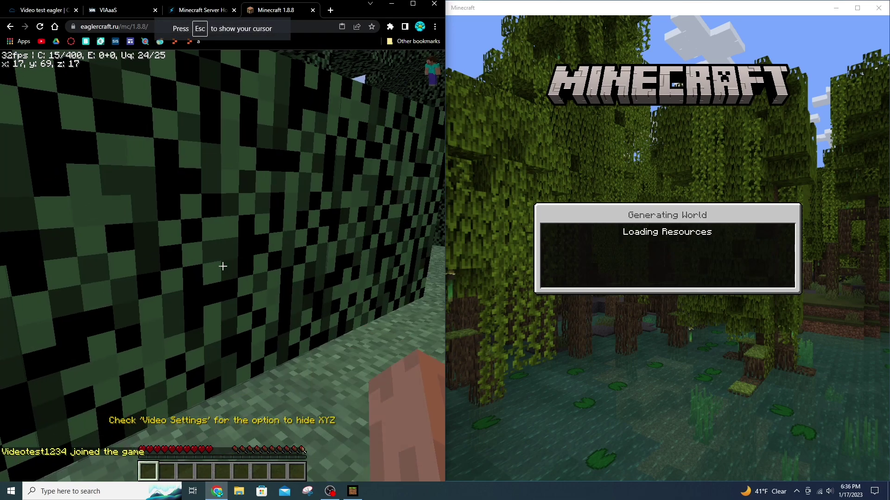
In the browser client, move around the leaf wall and turn to face the Bedrock player standing among the trees.
click(222, 266)
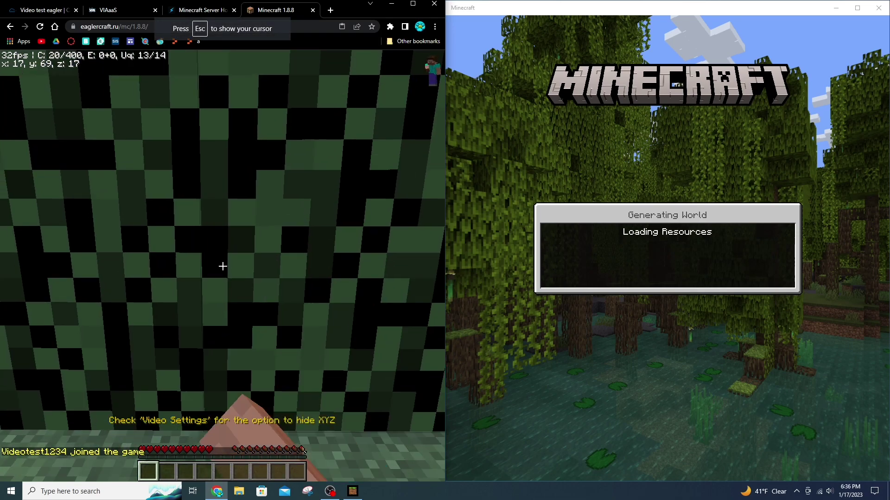
key(w)
click(222, 267)
click(222, 267)
click(222, 267)
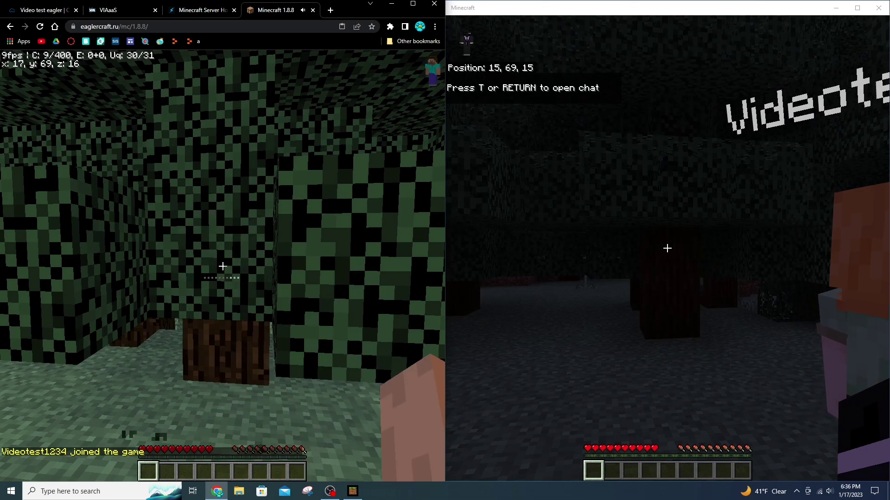
key(s)
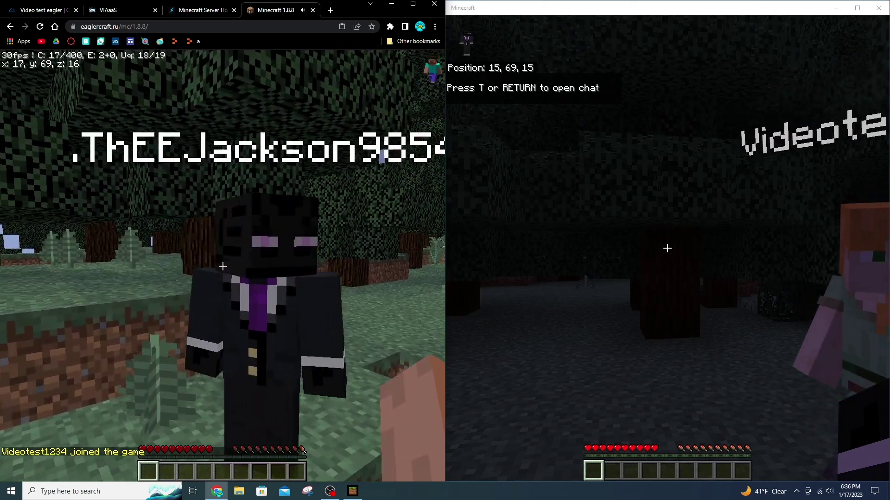
key(d)
key(w)
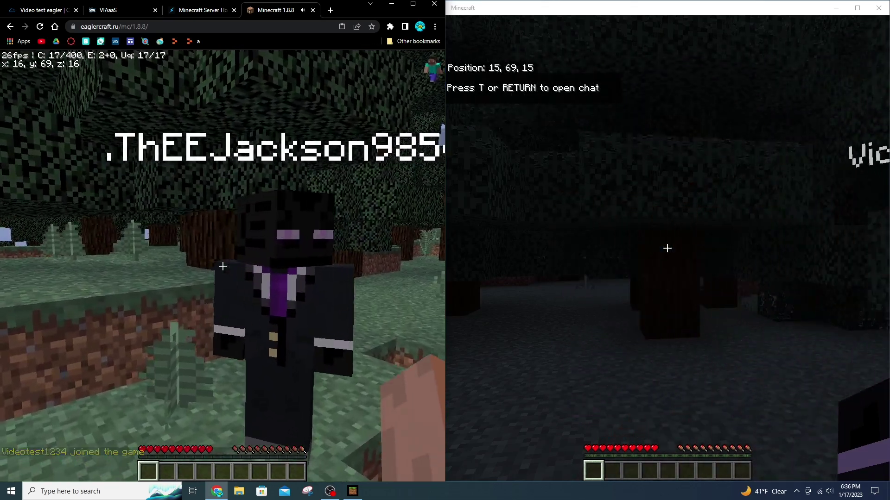
Walk up to the Bedrock player in the browser client and hit it repeatedly.
key(w)
click(222, 267)
click(223, 267)
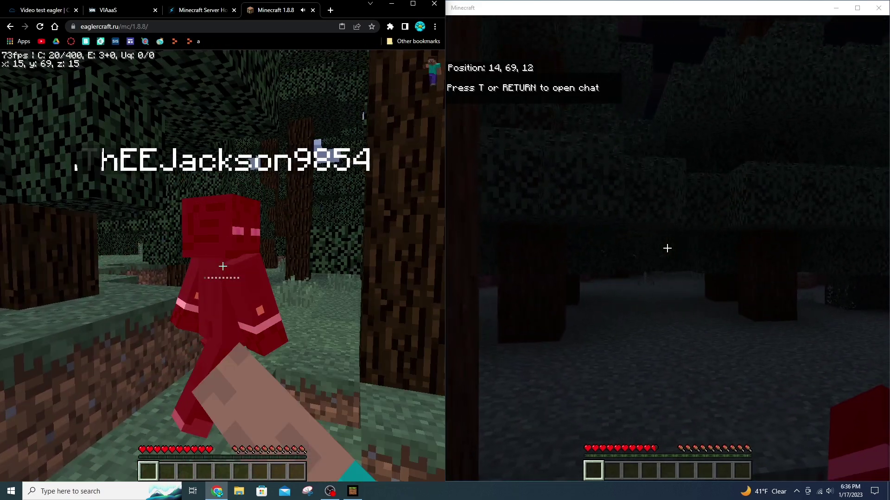
click(222, 267)
click(223, 266)
click(222, 266)
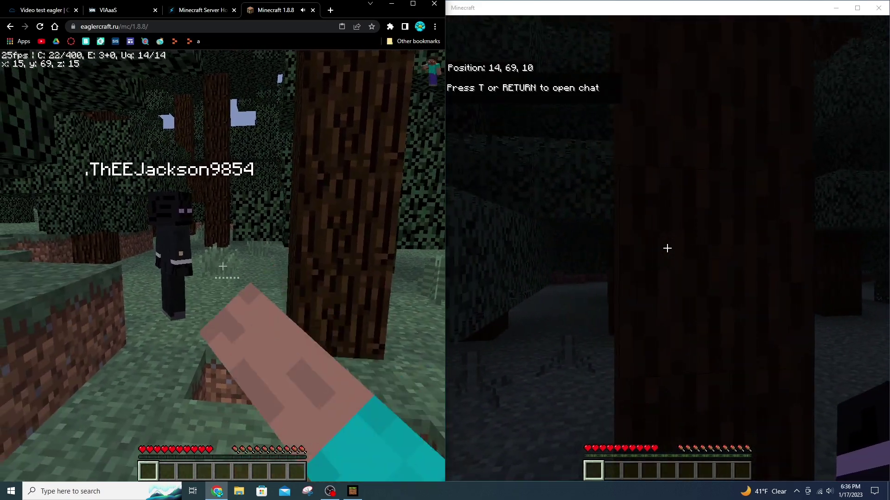
Pause the browser client, look around in the Bedrock game, and return to the browser client.
key(w)
key(Escape)
key(Escape)
click(591, 221)
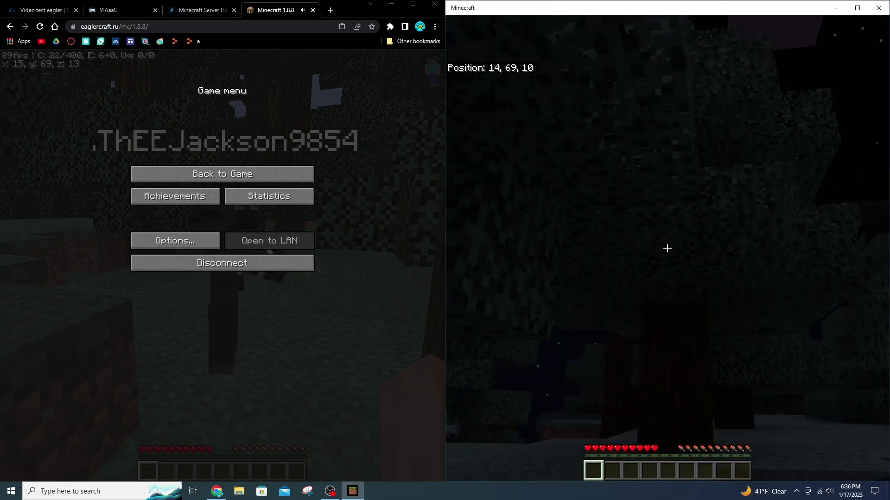
key(Escape)
click(311, 180)
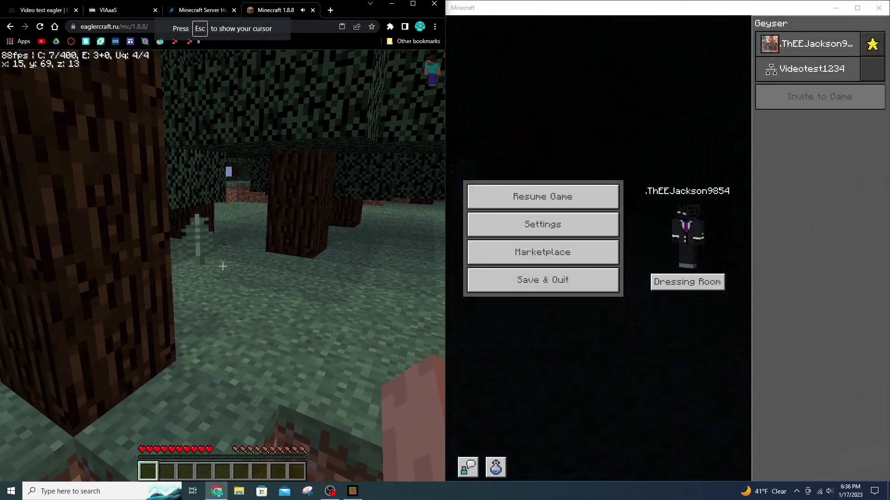
Resume the Bedrock game and strike the browser player repeatedly, starting beside the dug-out pit.
key(Escape)
click(542, 196)
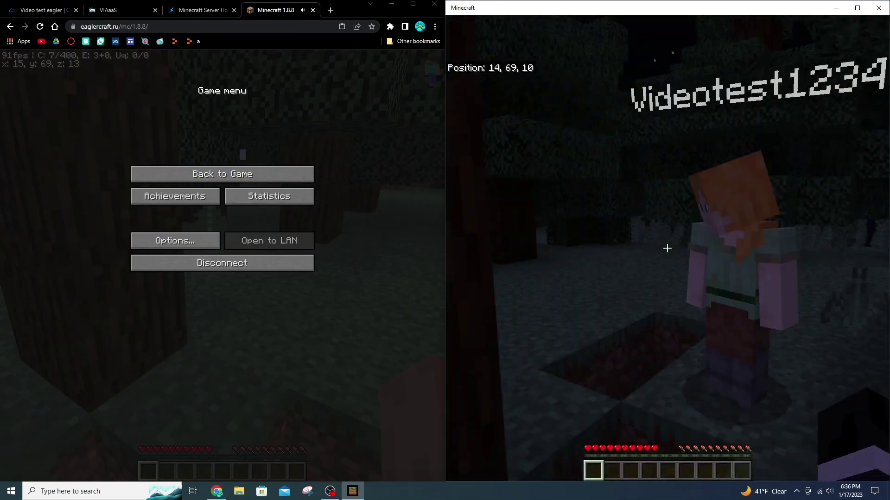
key(w)
click(667, 248)
click(667, 248)
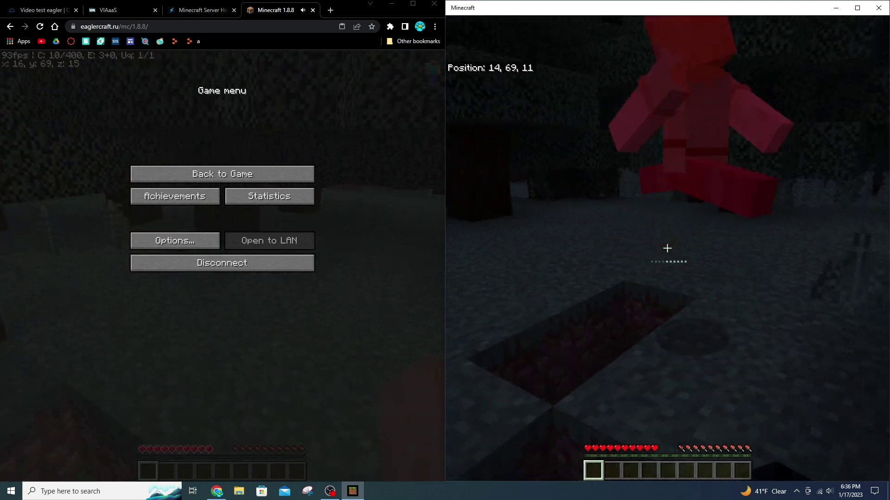
click(667, 248)
click(667, 249)
click(668, 249)
click(667, 248)
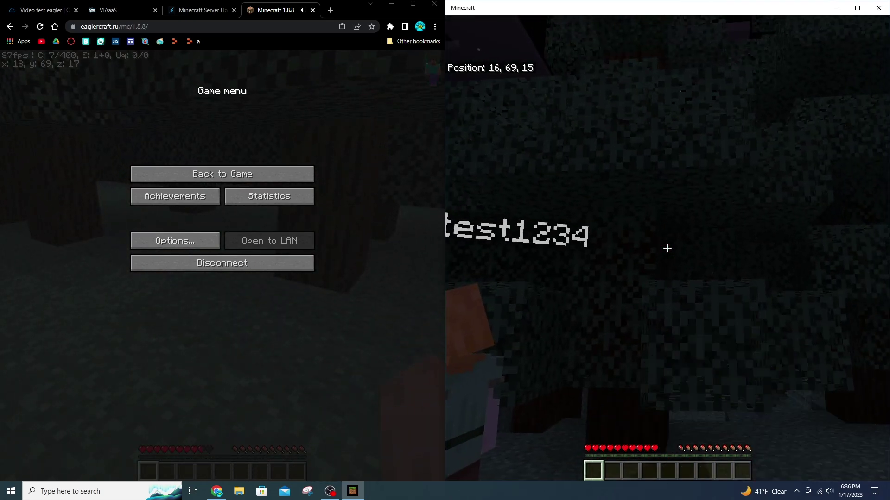
click(667, 248)
click(667, 248)
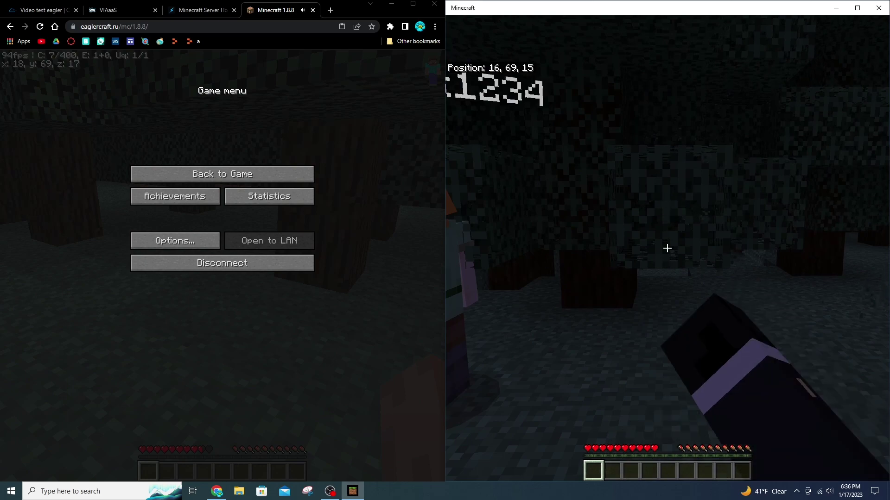
click(668, 248)
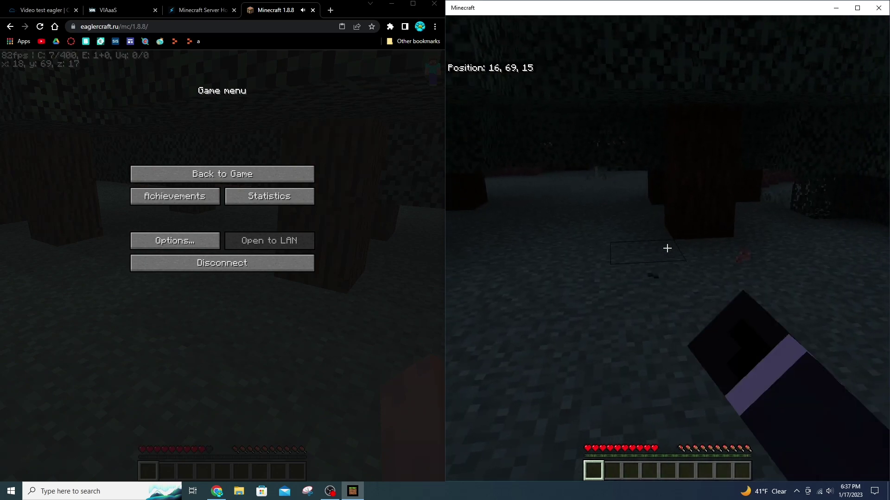
click(667, 249)
key(w)
click(667, 249)
Walk the Bedrock character through the dark forest and back to the browser player.
key(s)
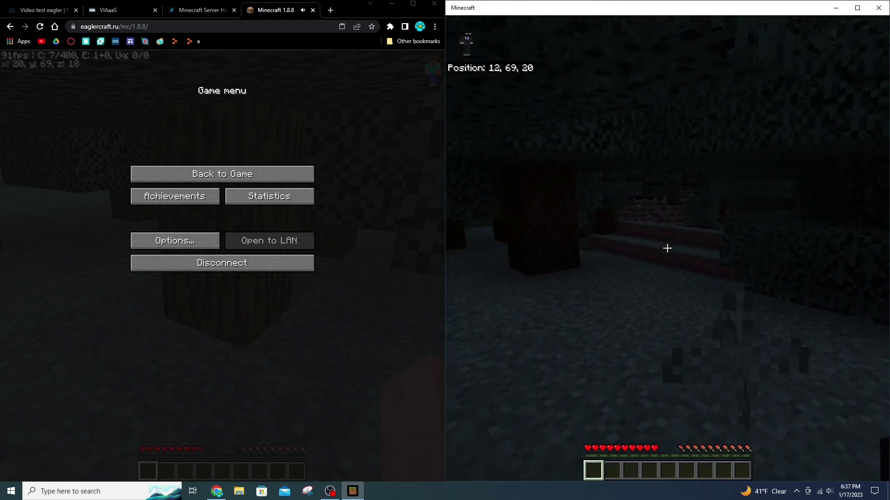
key(w)
key(w)
key(space)
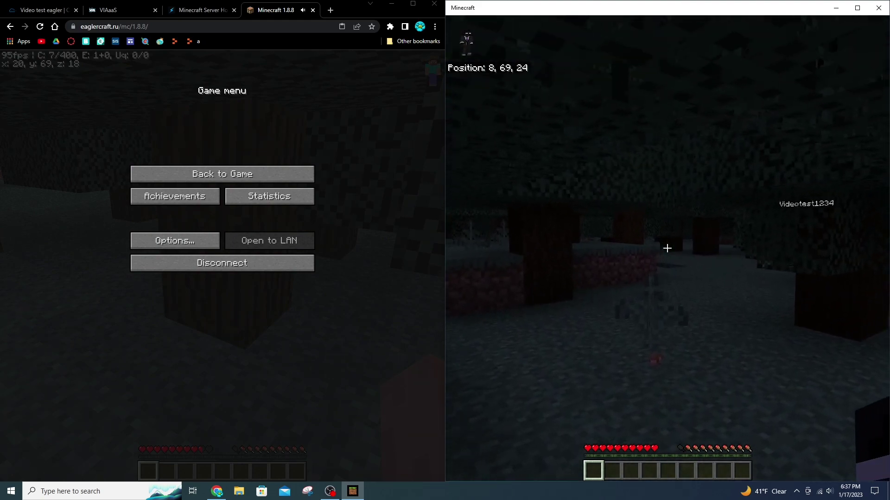
key(w)
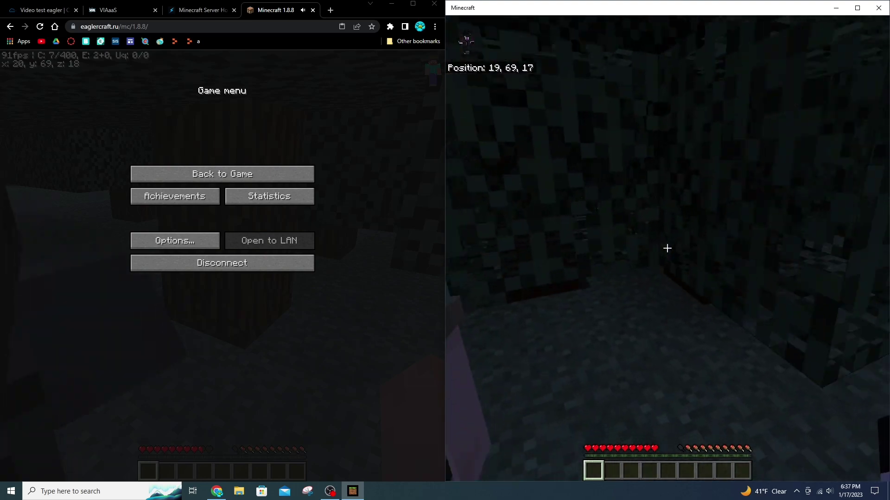
Resume the browser client, circle through the trees near the Bedrock player, and swing at that player.
key(Escape)
click(223, 173)
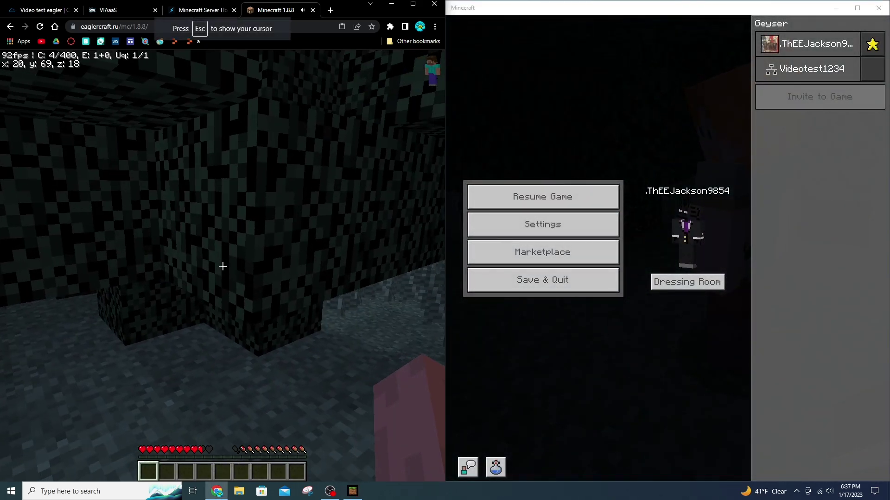
key(w)
key(w)
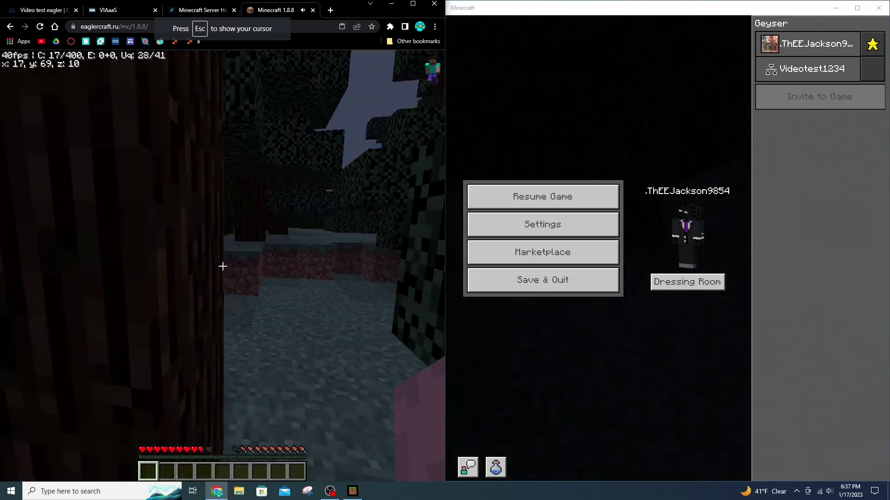
key(w)
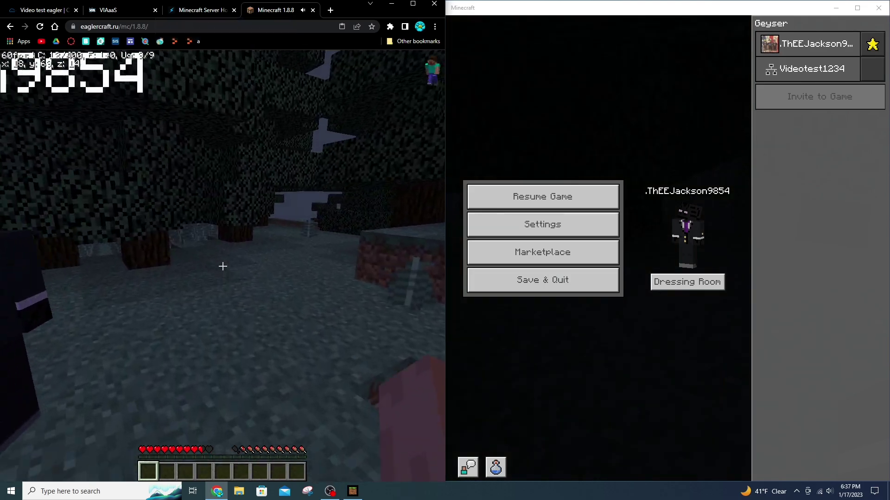
key(w)
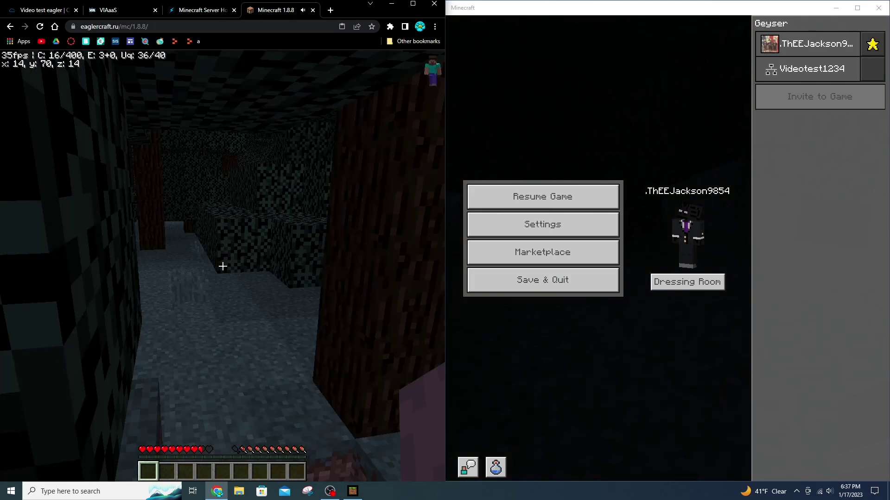
click(223, 267)
key(w)
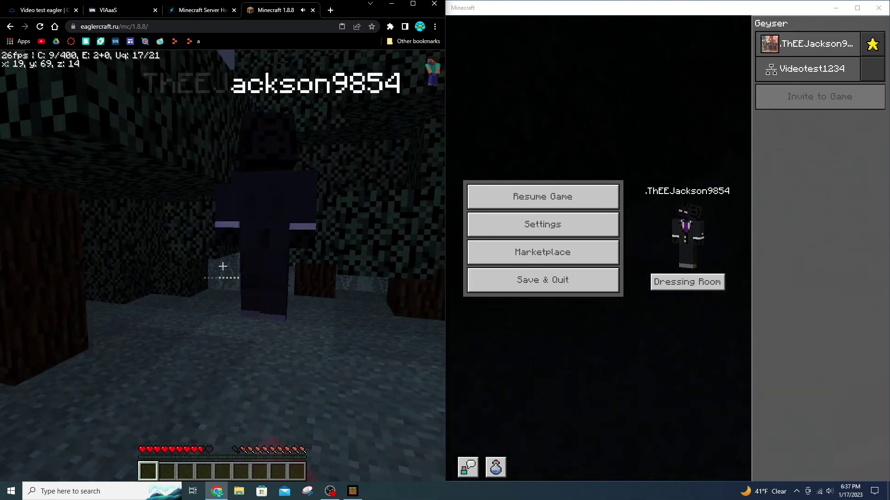
click(223, 267)
Break logs out of the spruce trunk, collect the spruce wood, and return to the Bedrock player.
key(w)
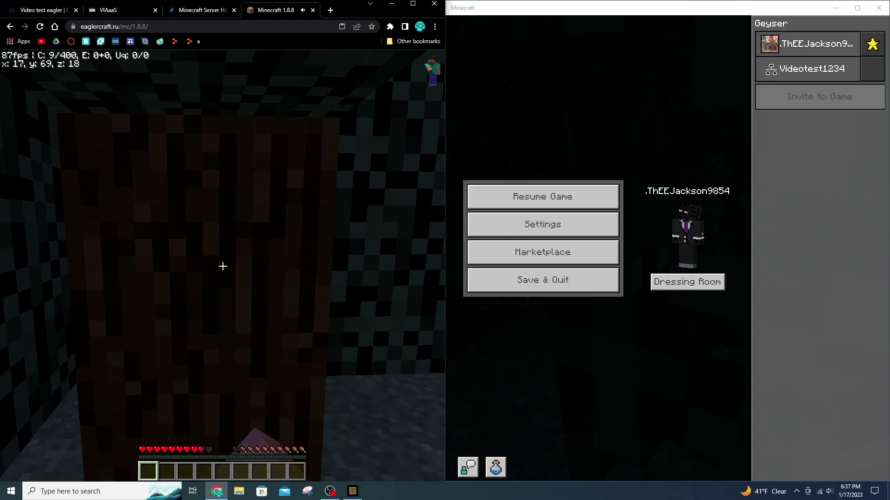
key(w)
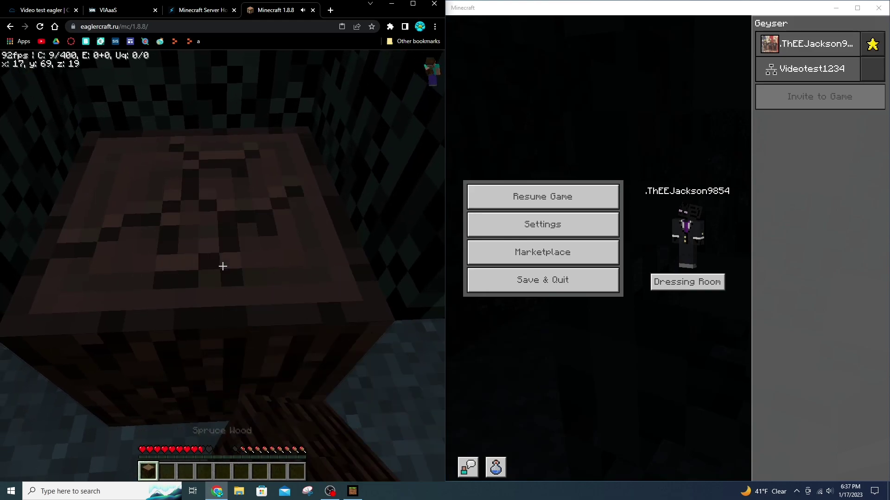
click(223, 267)
key(w)
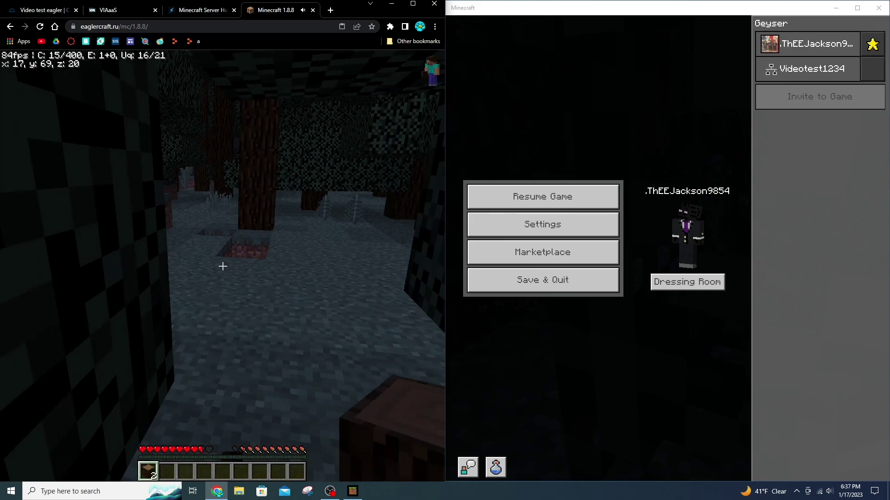
key(s)
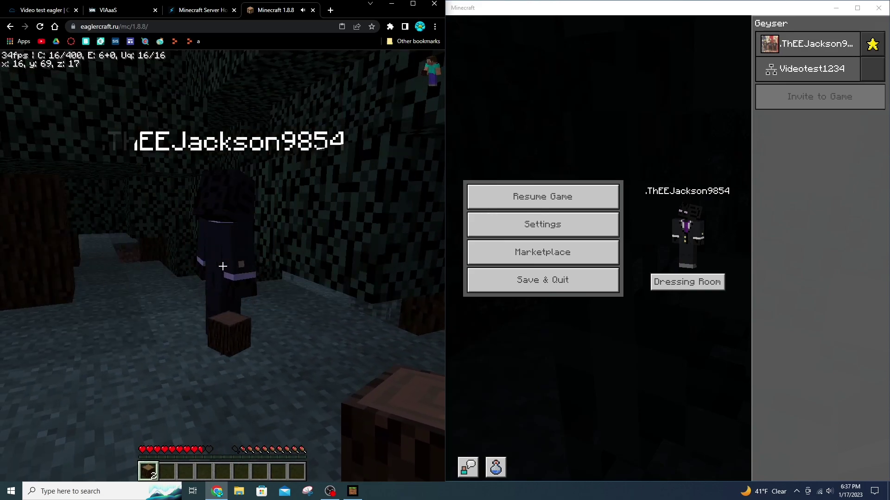
In the Bedrock game, craft four spruce planks from the log and place two of them on the ground.
key(Escape)
click(542, 196)
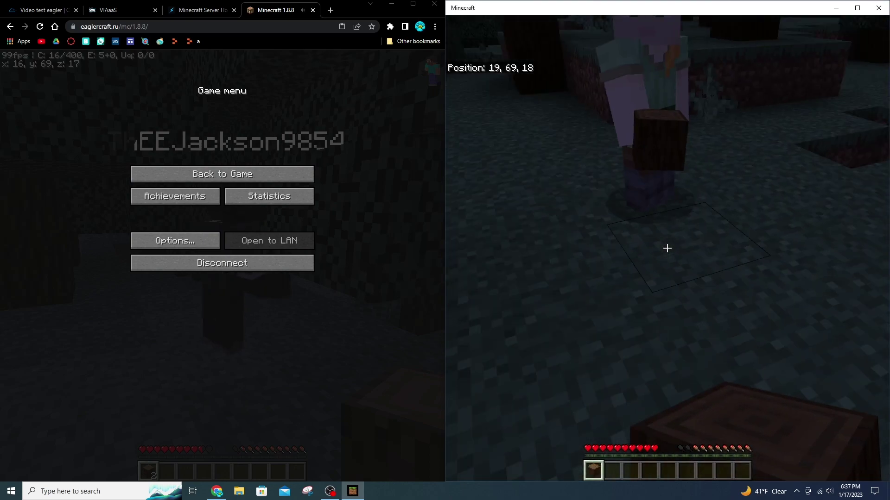
key(e)
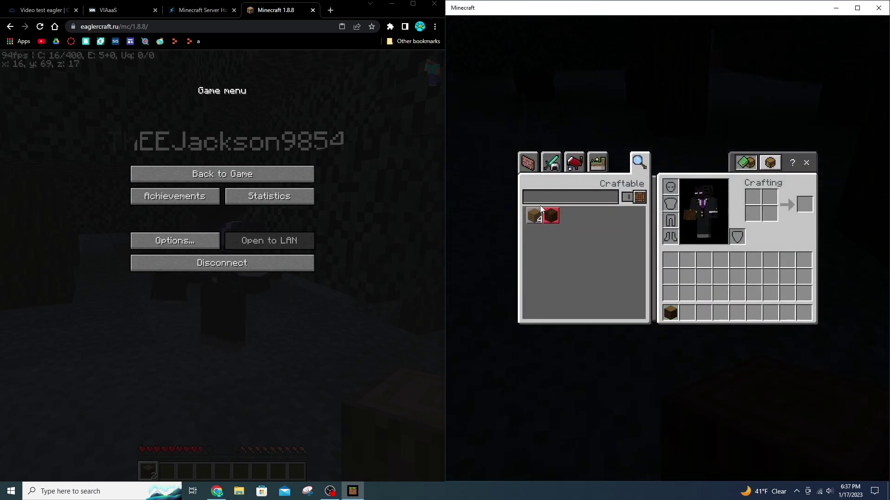
click(537, 216)
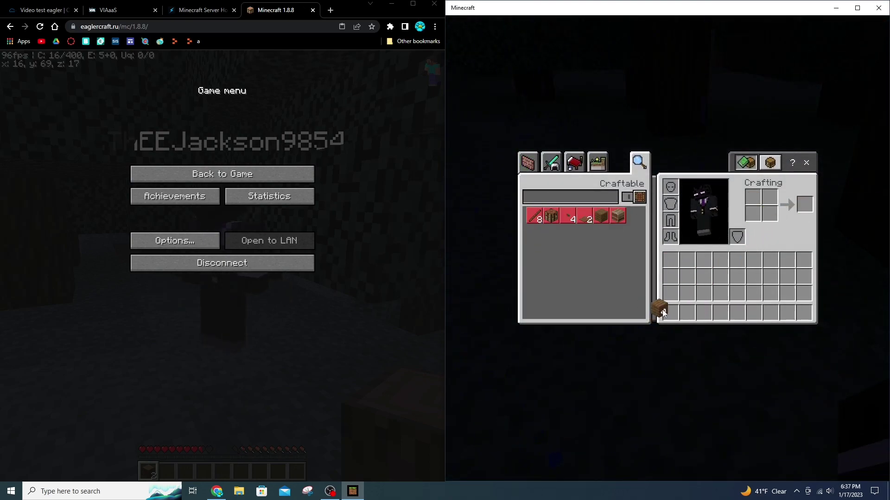
click(598, 162)
key(e)
key(w)
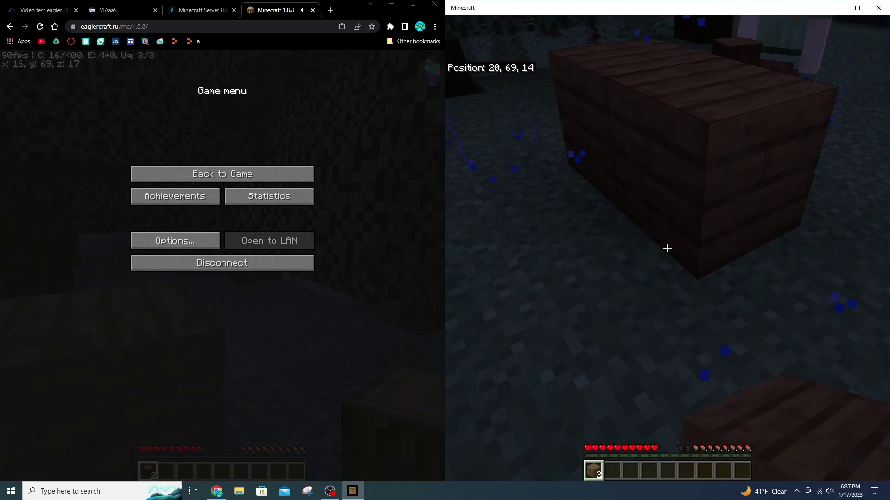
In the browser client, craft a crafting table from the spruce wood and place it beside the planks.
key(Escape)
click(222, 174)
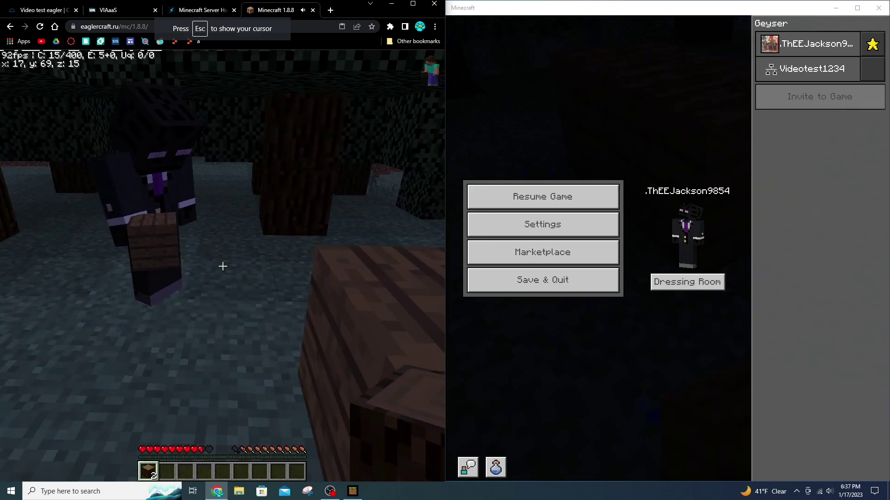
key(e)
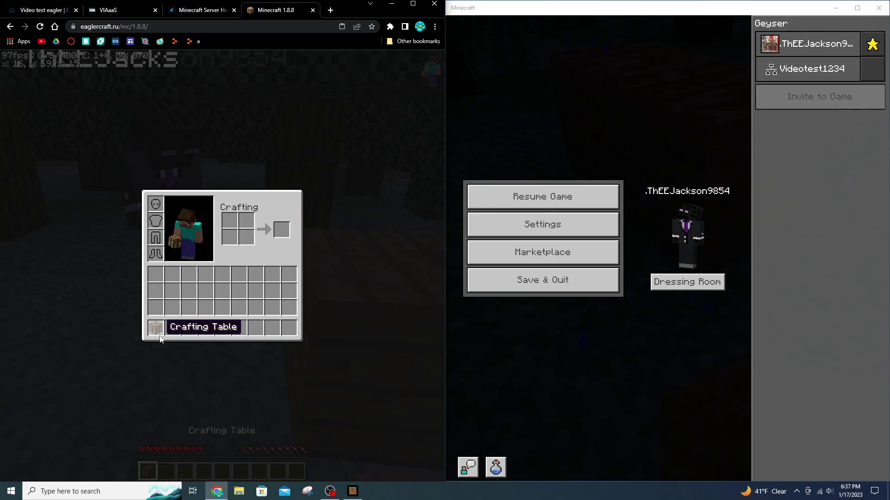
key(e)
key(Escape)
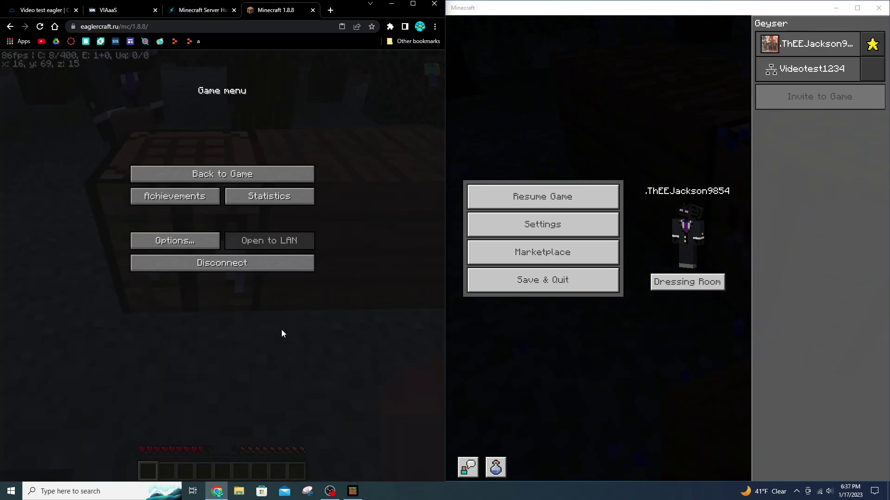
Open the placed crafting table in the Bedrock game, close it, and return to the browser client.
click(521, 194)
right_click(667, 248)
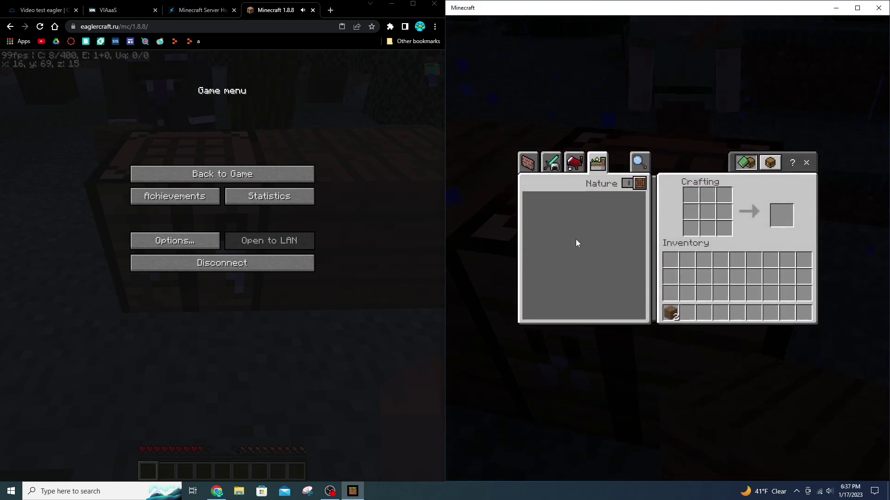
click(586, 167)
key(Escape)
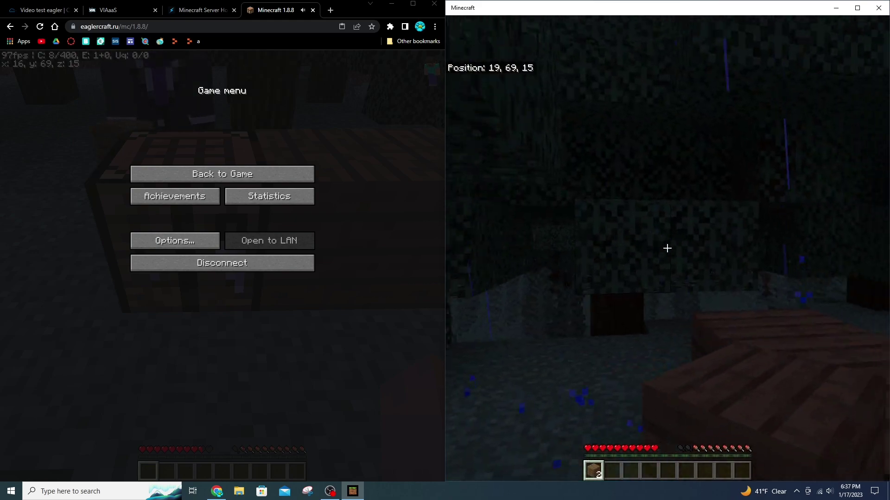
key(Escape)
click(222, 174)
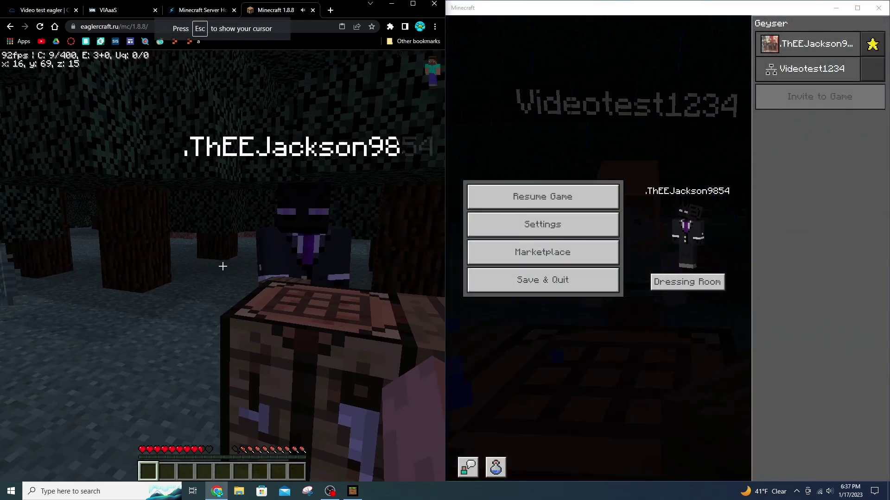
In the browser client, walk the player past the crafting table towards the low spruce leaves.
key(w)
key(space)
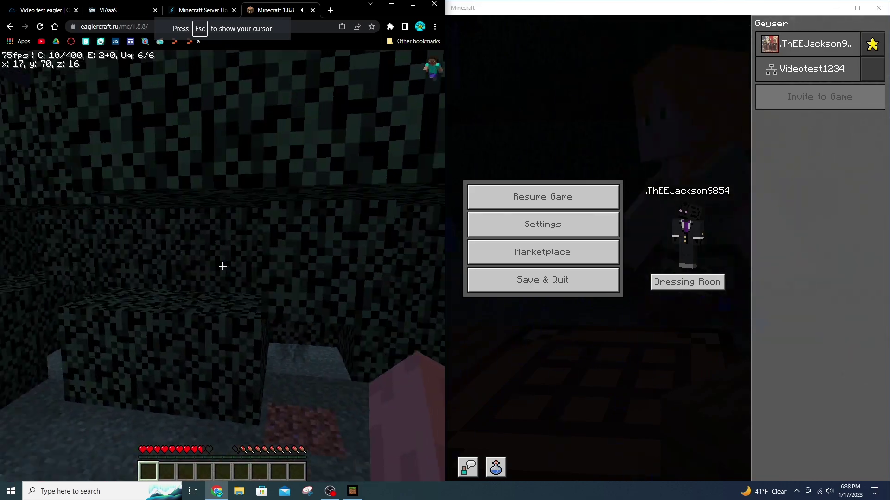
key(a)
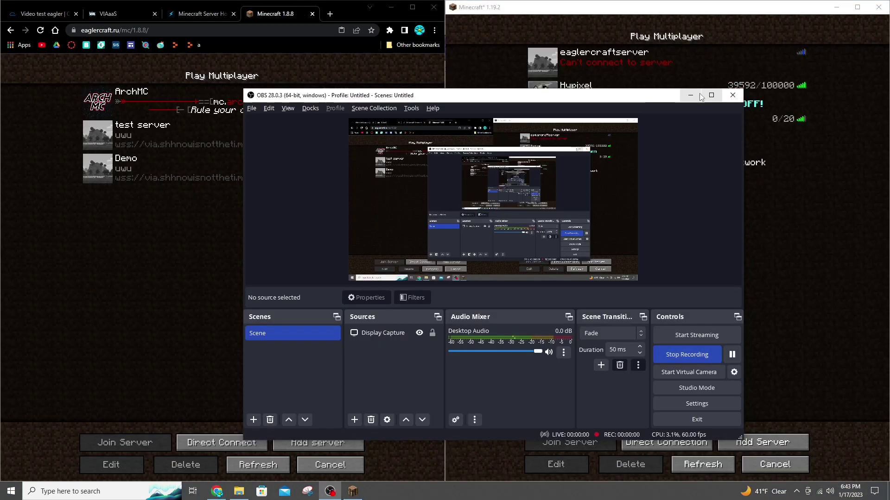
Minimize OBS, then start a Java server entry named Demo with address 168.119.13.250:25940 copied from the Skynode console.
click(699, 95)
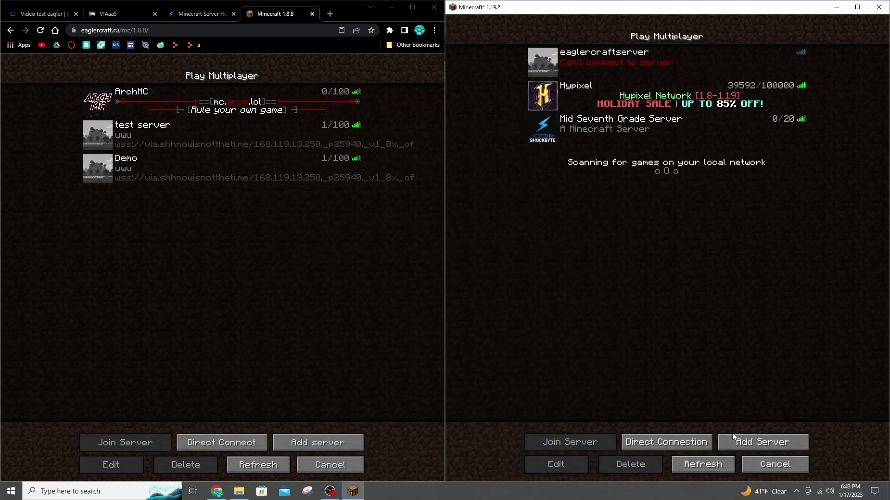
click(760, 440)
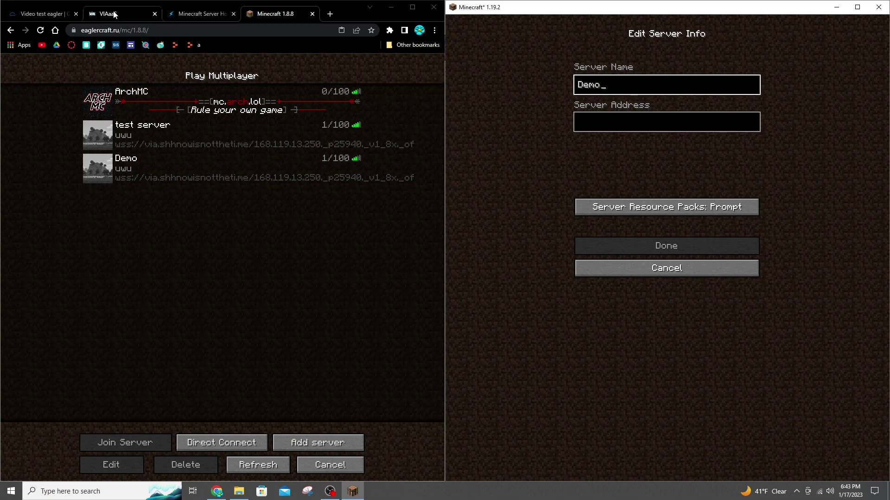
click(67, 15)
drag(334, 255, 410, 250)
right_click(409, 257)
click(408, 258)
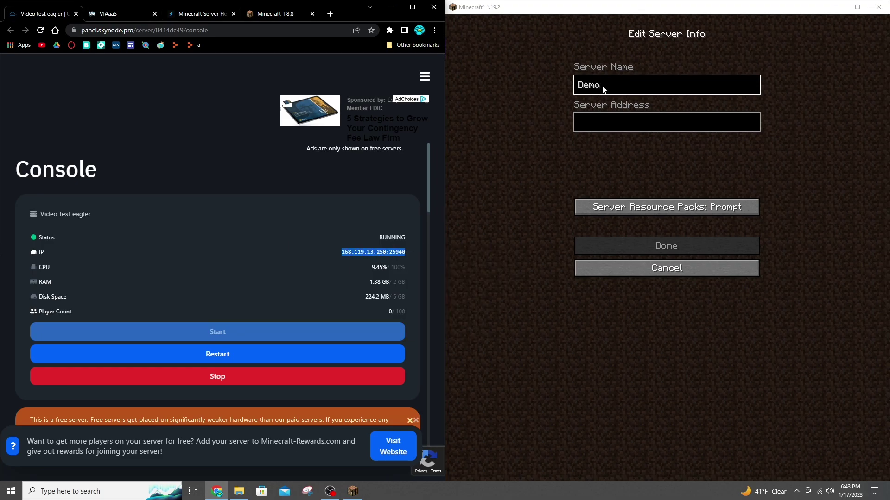
click(617, 128)
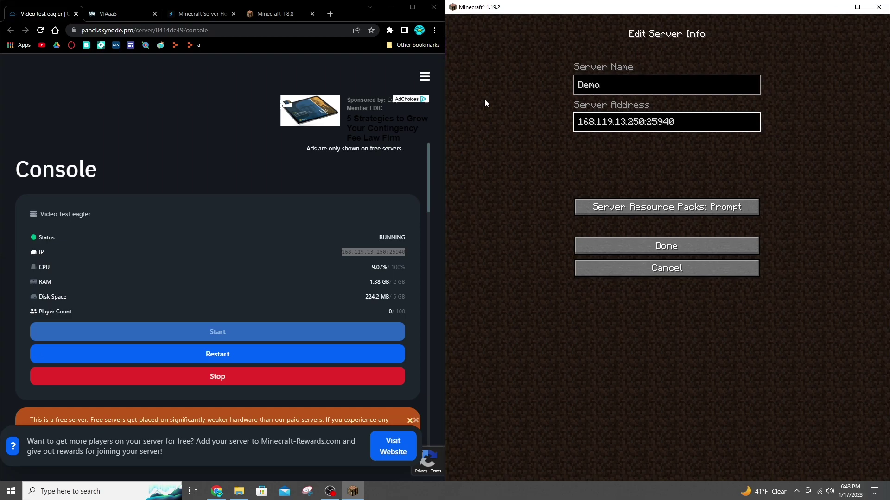
Review the server address on the VIAaaS page, return to the Skynode console, and save the Demo server entry.
click(216, 17)
click(135, 13)
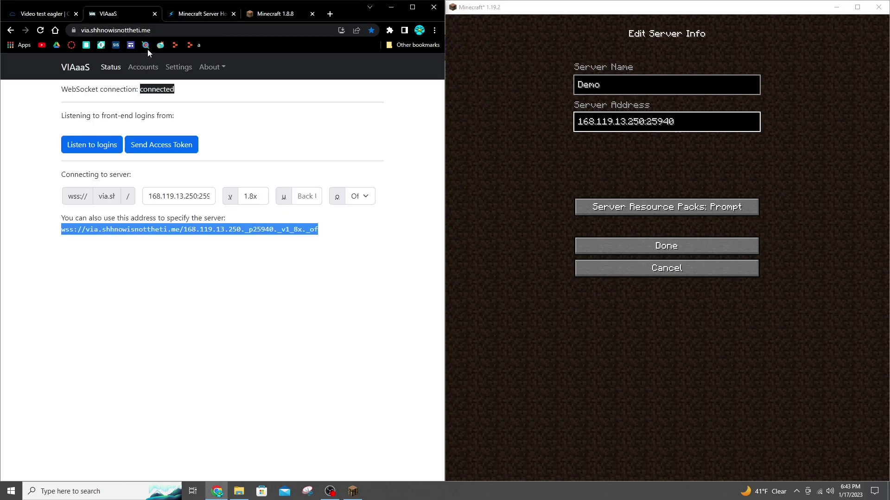
click(251, 244)
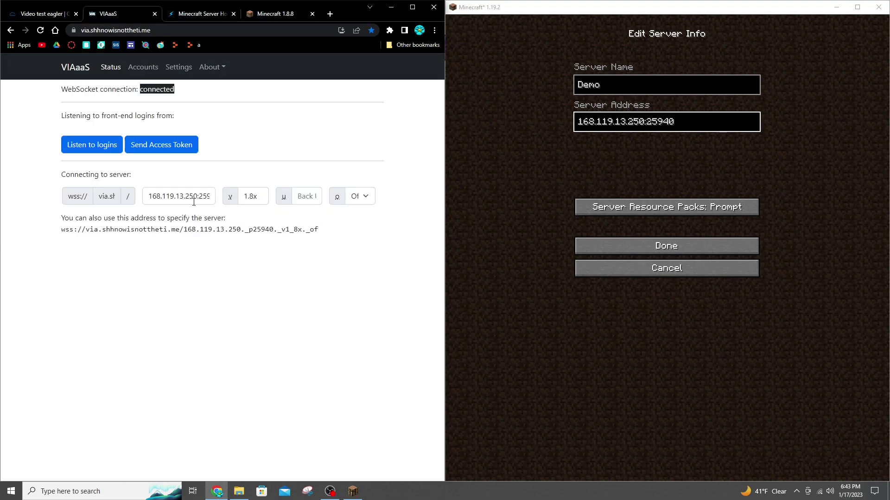
click(37, 14)
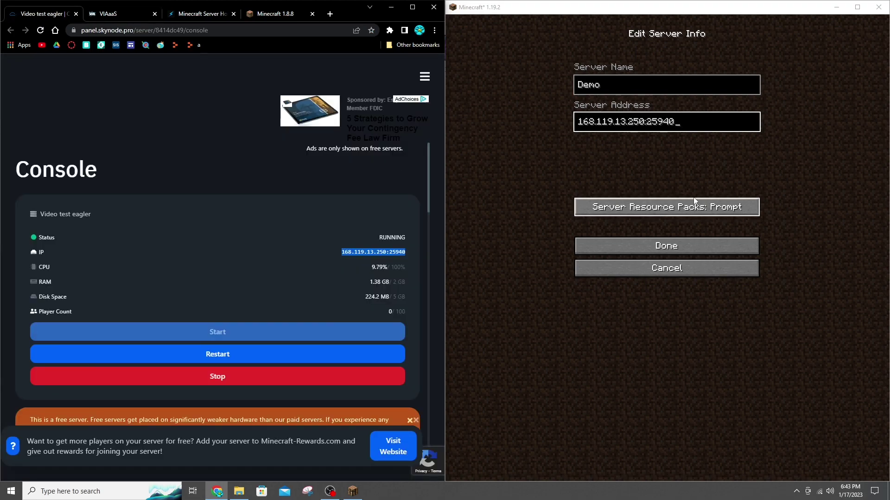
click(668, 246)
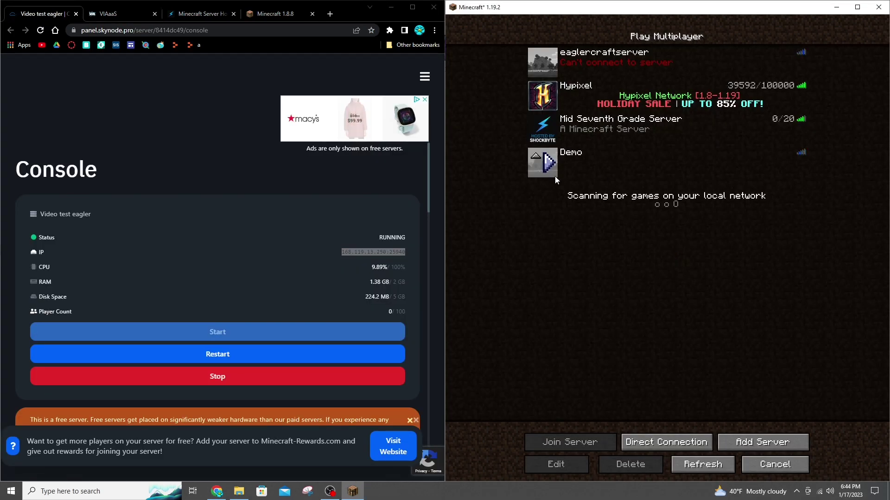
Join the Demo server from the Java 1.19.2 client and from the Eaglercraft 1.8.8 client.
click(258, 14)
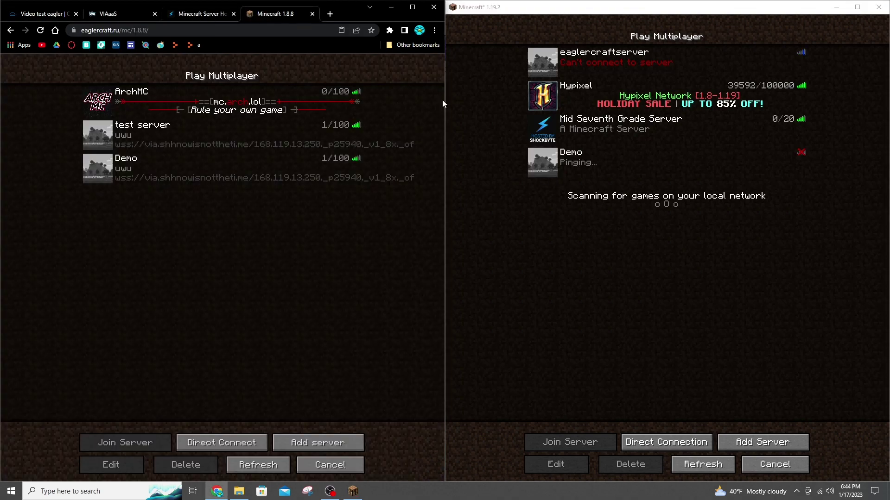
click(543, 163)
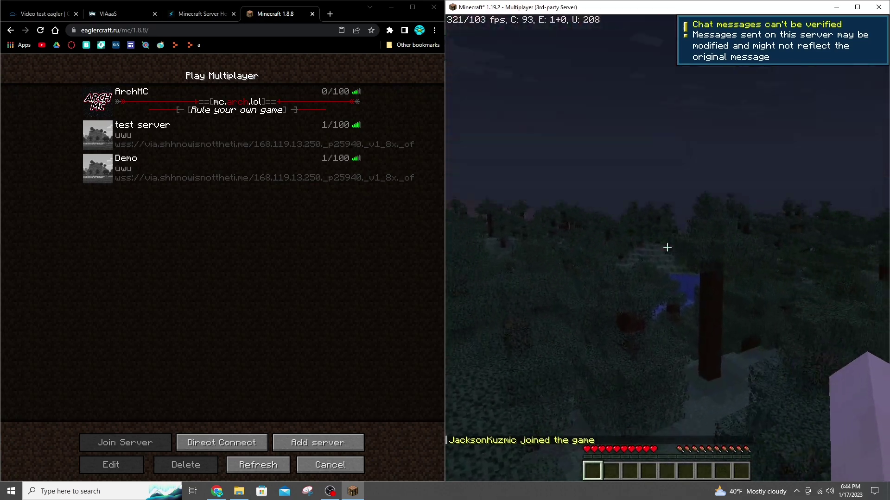
key(Escape)
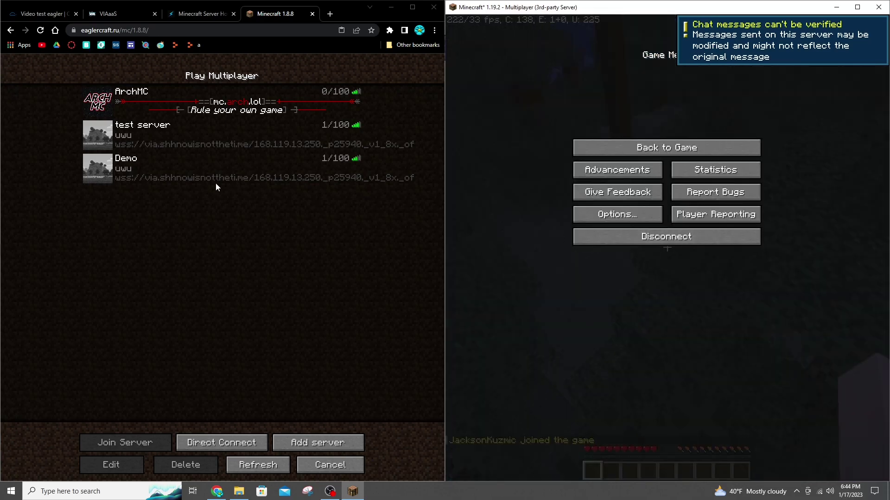
click(103, 169)
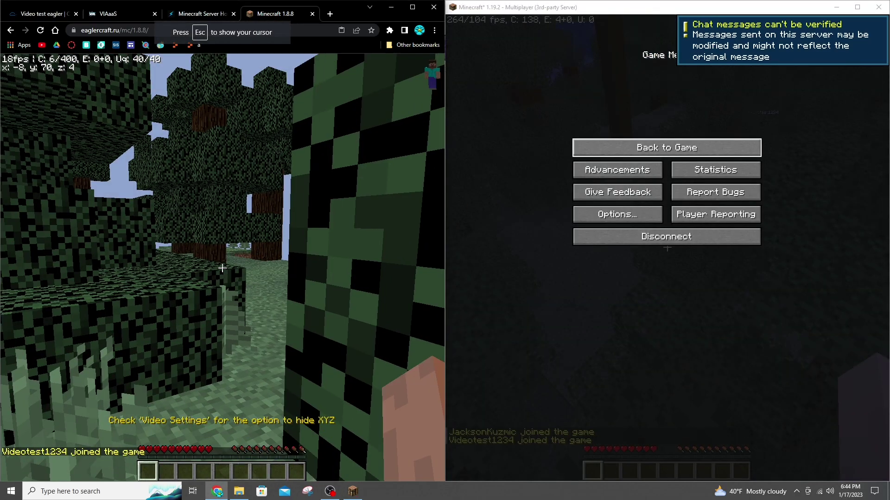
key(Escape)
Resume the Java game, walk through the forest to Videotest1234, and hit that player.
click(666, 147)
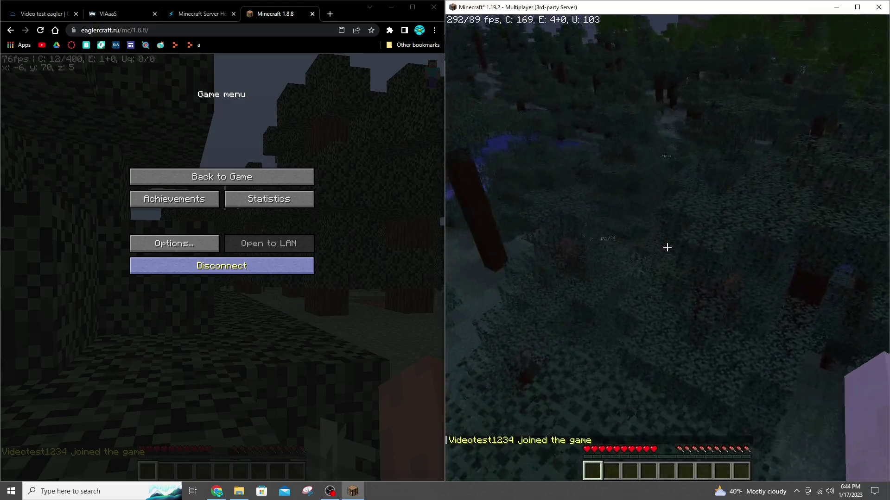
key(w)
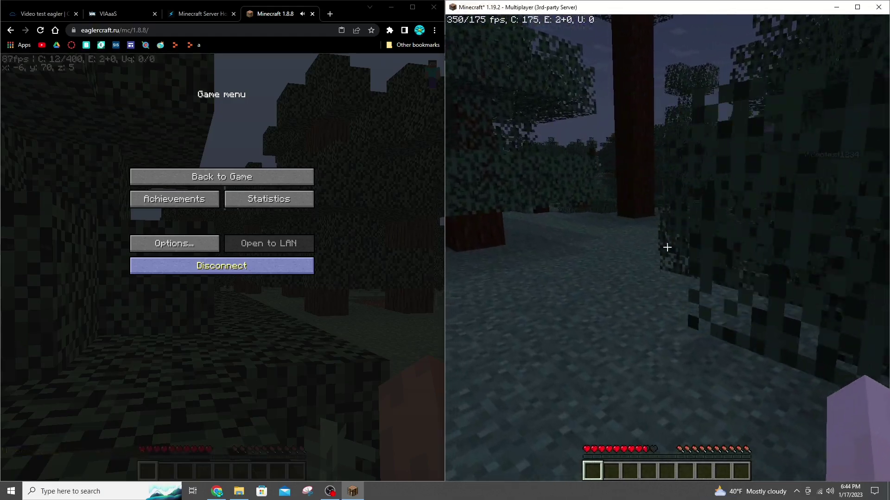
key(w)
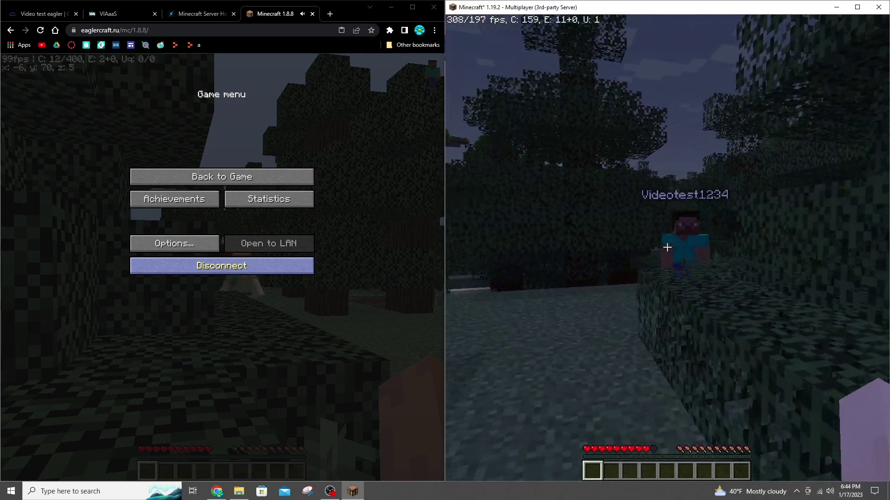
click(667, 248)
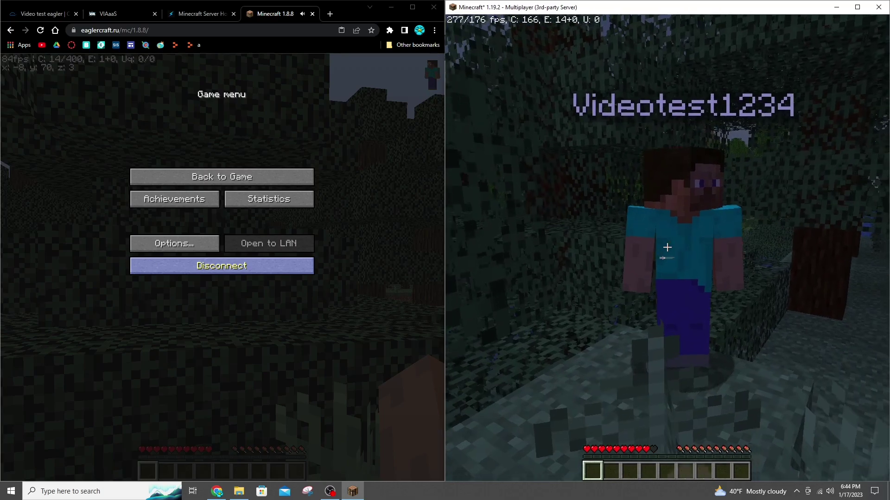
Switch to the Eaglercraft client, approach the Java player, and hit that player.
key(Escape)
click(249, 177)
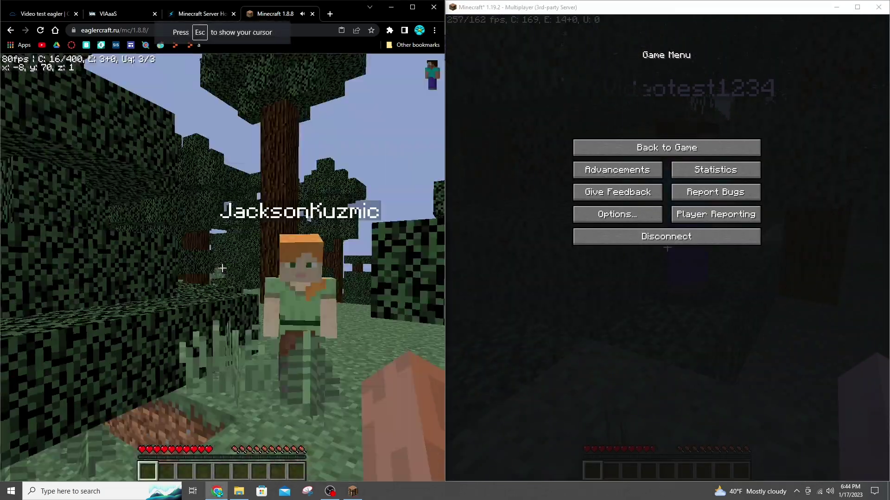
key(w)
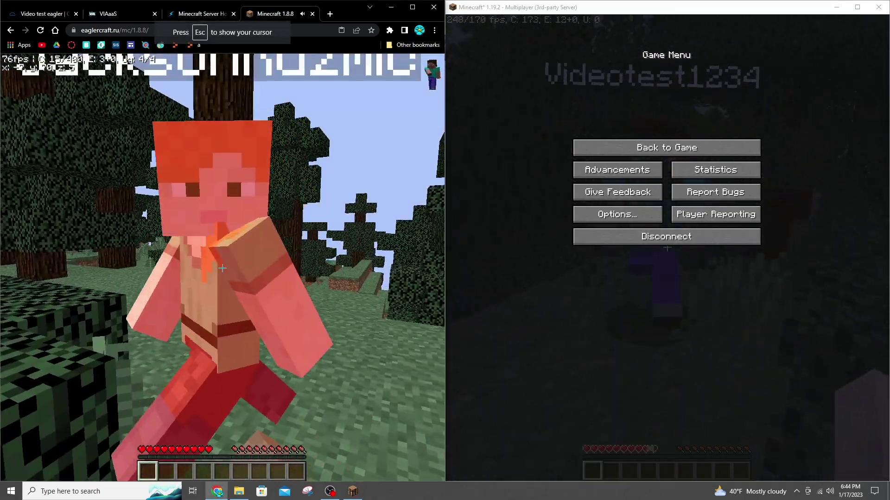
click(223, 267)
key(w)
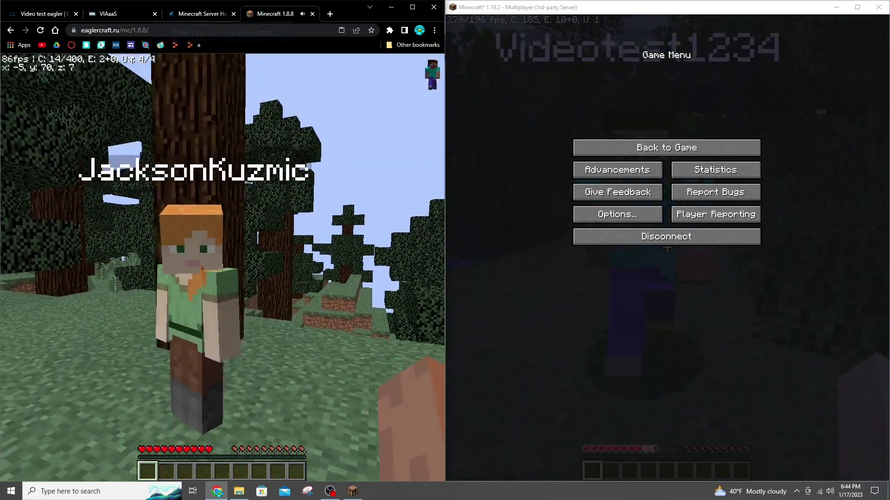
Move the Eaglercraft player back and forth and sideways around the Java player beside the spruce trunk.
key(s)
key(w)
key(a)
key(a)
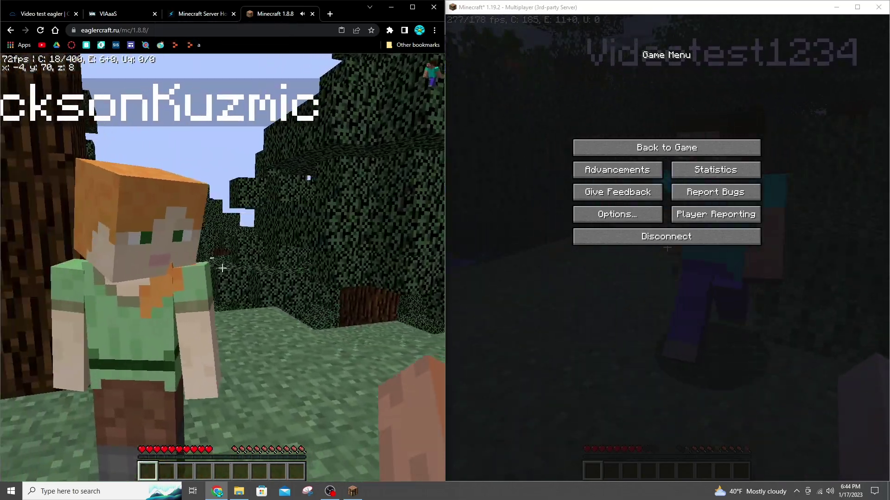
key(s)
key(w)
key(d)
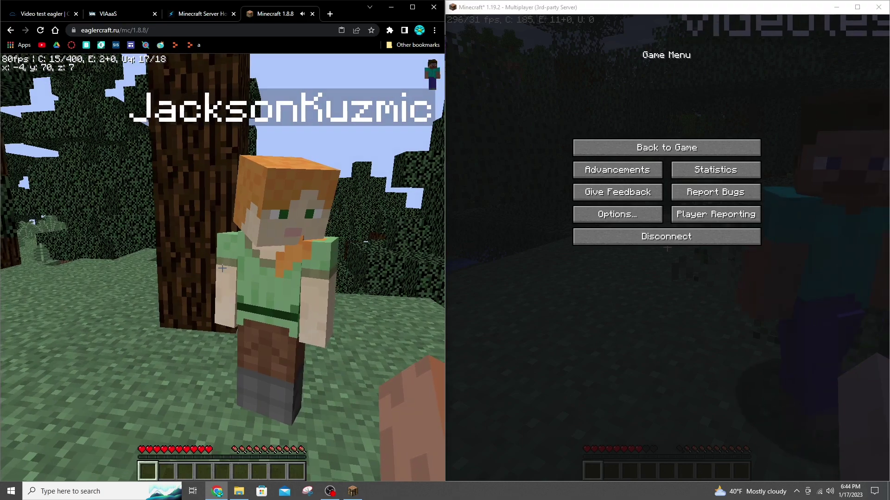
Return to the Java game, select the fifth hotbar slot, and cycle through the camera perspectives back to first person.
key(Escape)
click(580, 147)
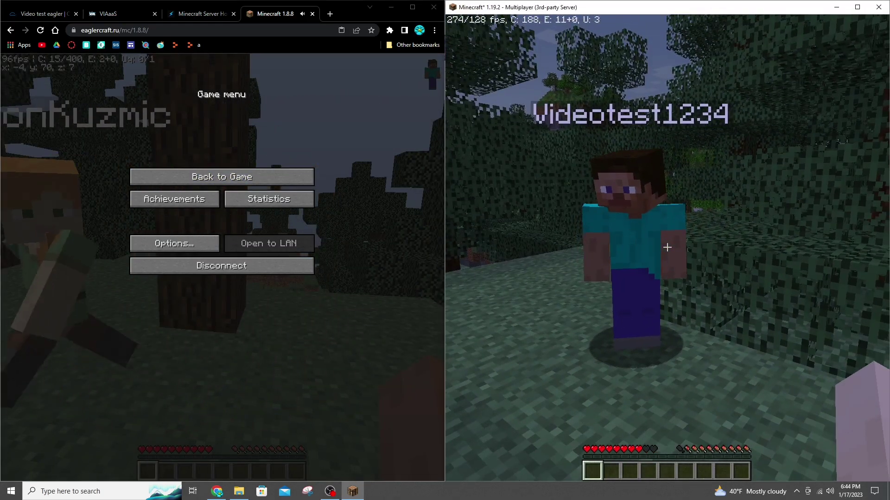
key(5)
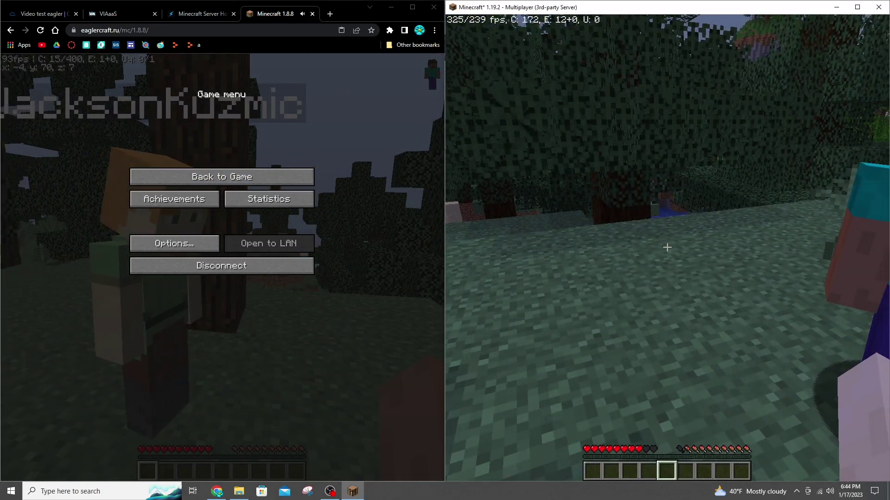
key(F5)
key(F5)
key(F5)
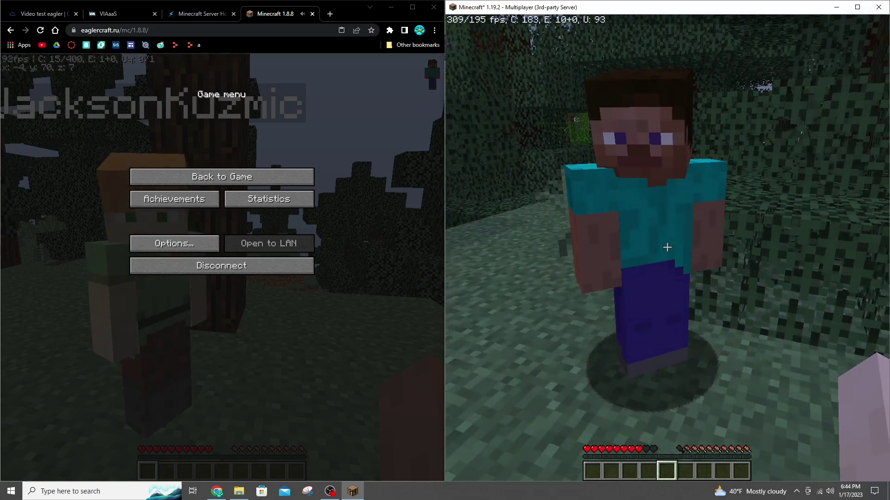
Return to the Eaglercraft client and walk its player past the Java player and onto the spruce leaves.
key(Escape)
click(221, 176)
key(s)
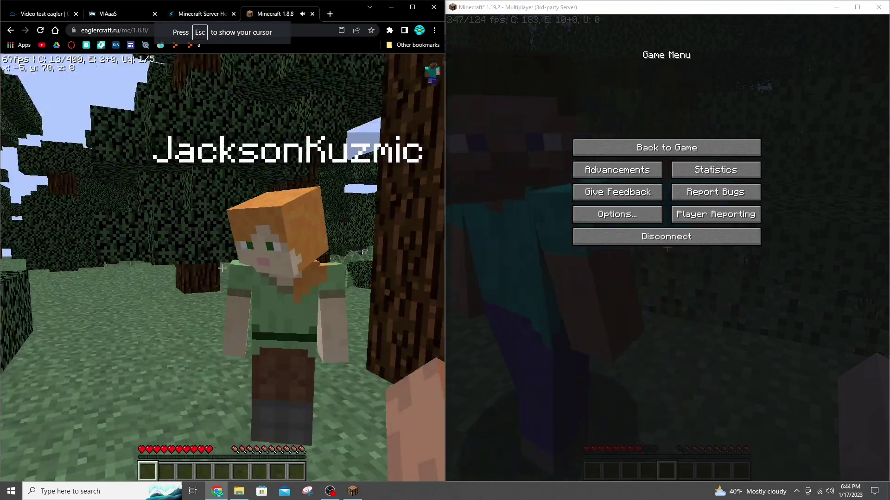
key(w)
key(w)
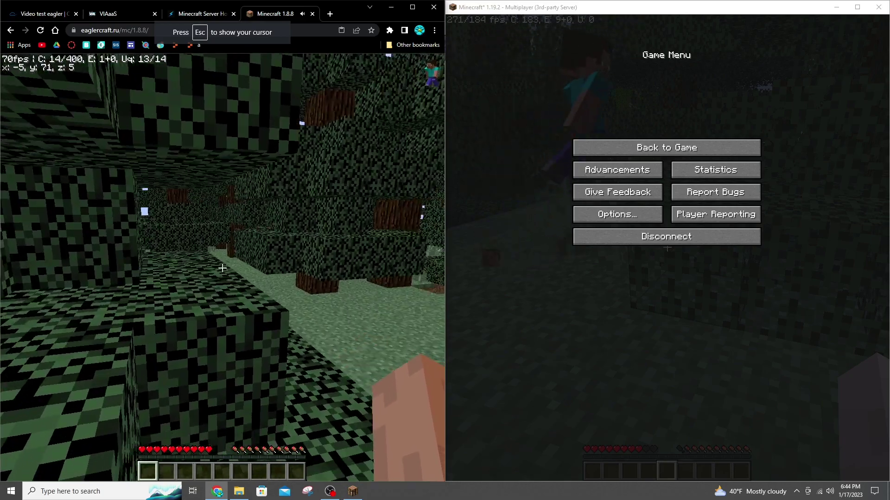
key(s)
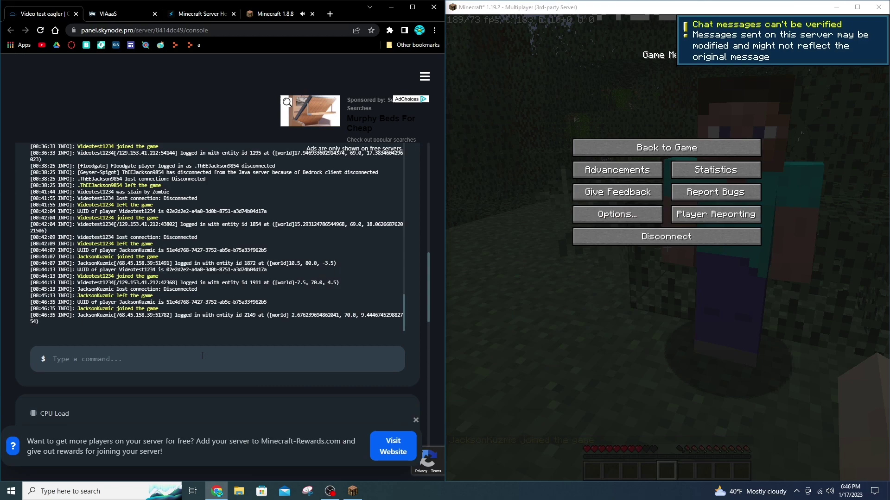
Make the Java player a server operator with the op command in the Skynode console, then return to the Eaglercraft page.
text(p JacksonKuzmic)
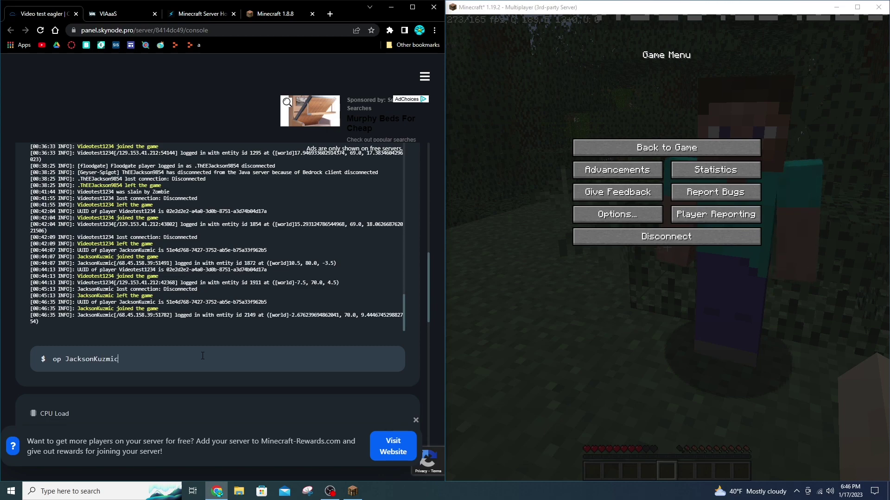
key(Return)
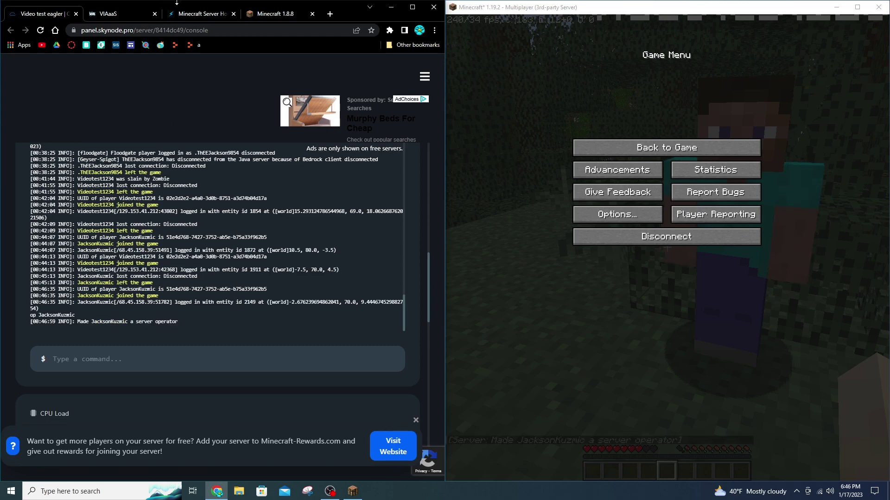
click(259, 17)
Resume the Java game and switch its player to Creative Mode with the command /gamemode creative.
click(666, 147)
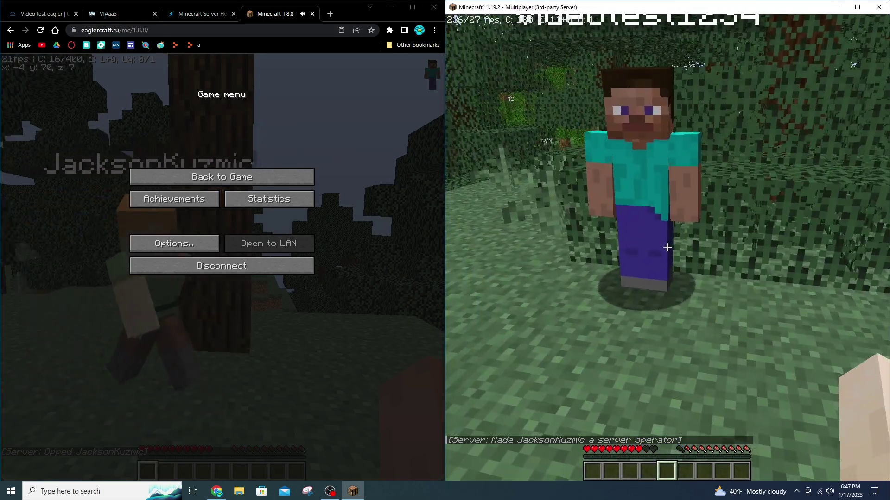
text(t/ga)
text(me)
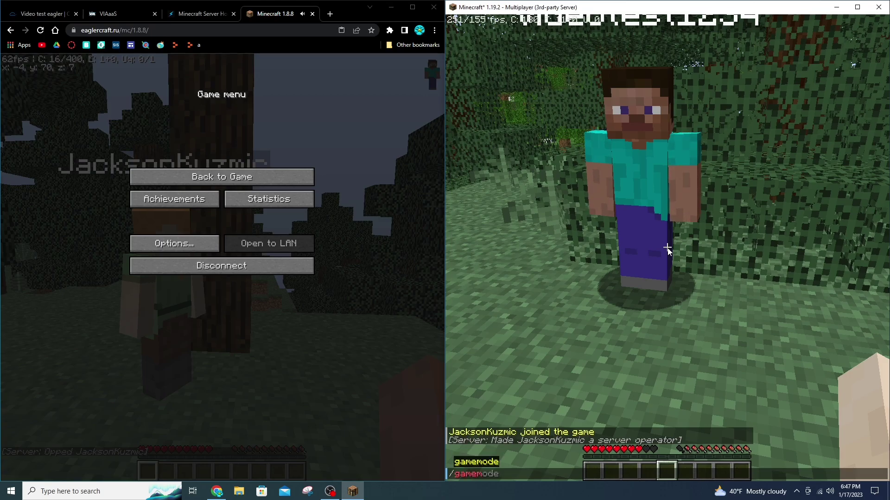
key(Tab)
text(cr)
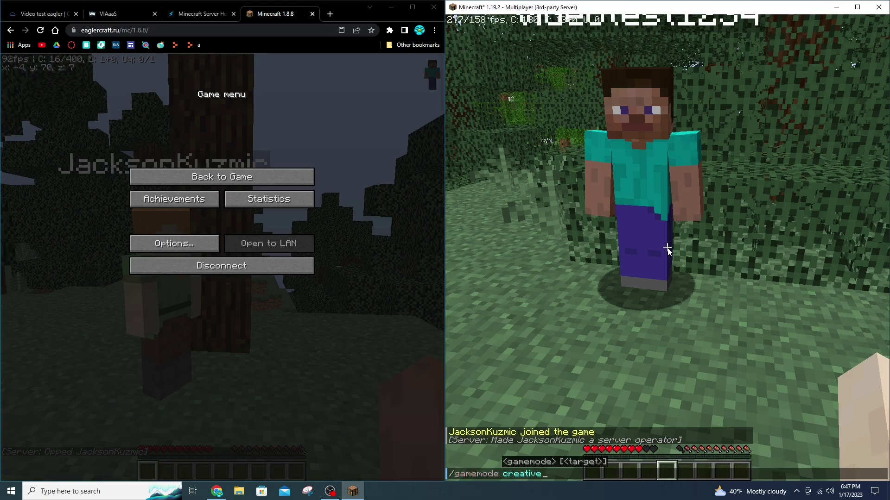
text(eative)
key(Return)
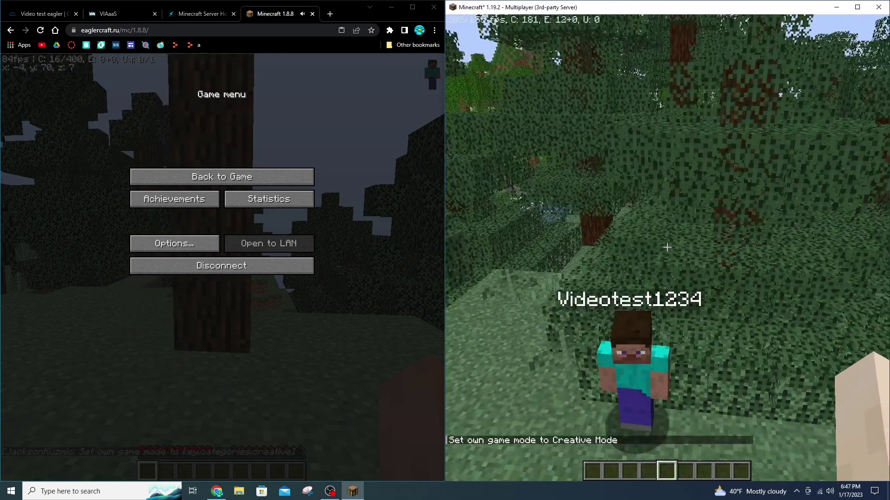
Pause the Java game and switch the Eaglercraft player to Creative Mode with the command /gamemode creative.
key(e)
key(e)
key(Escape)
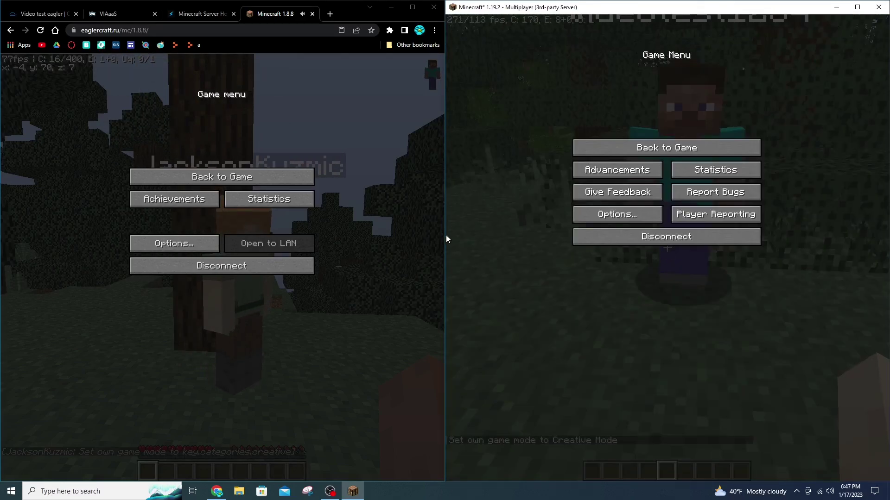
click(219, 176)
text(/)
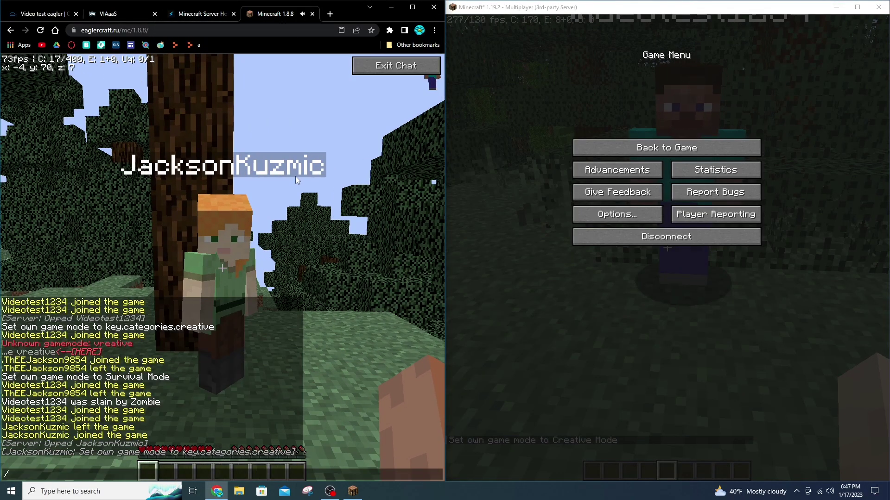
text(ga)
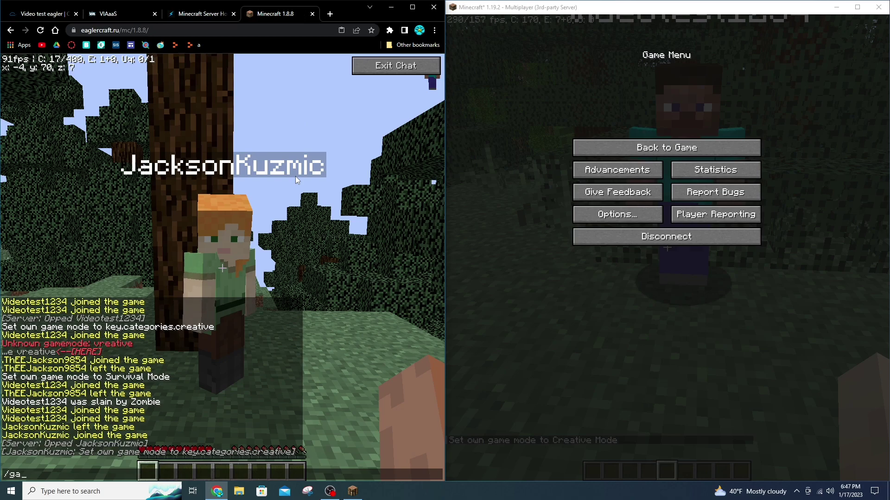
text(memode creat)
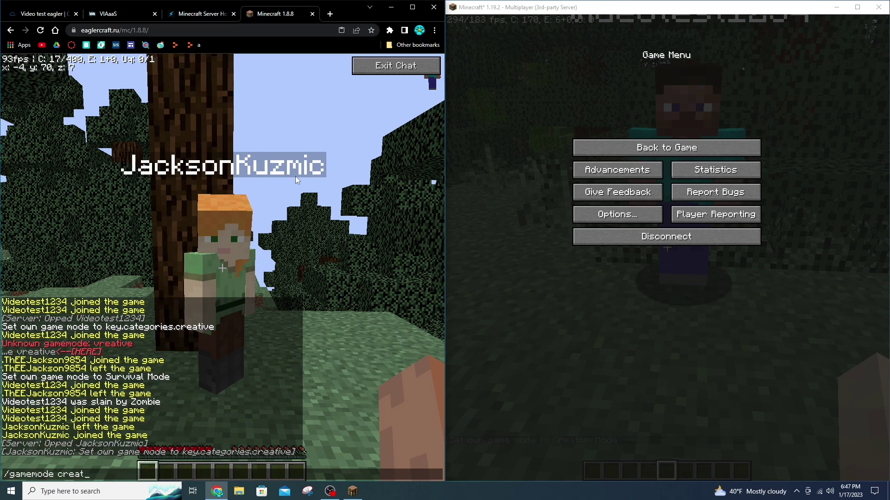
text(ive)
key(Return)
key(Escape)
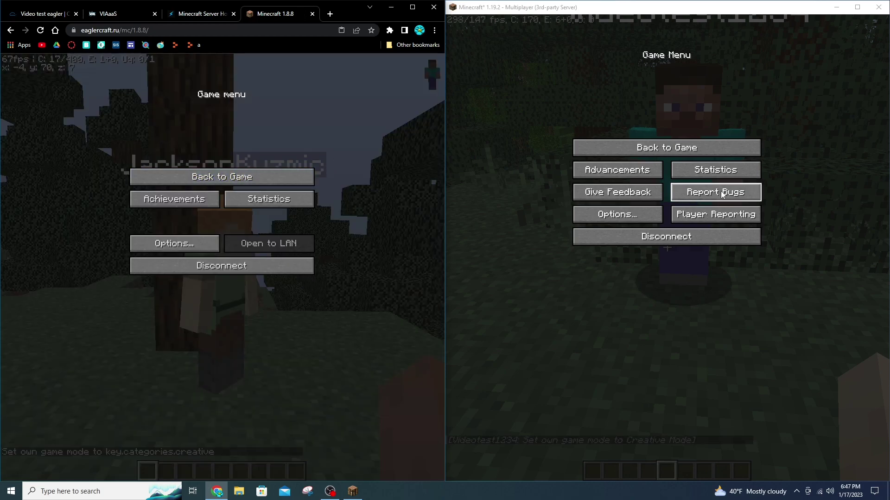
Resume the Java game, put Budding Amethyst from the Building Blocks into the first hotbar slot and hold it.
key(Escape)
key(e)
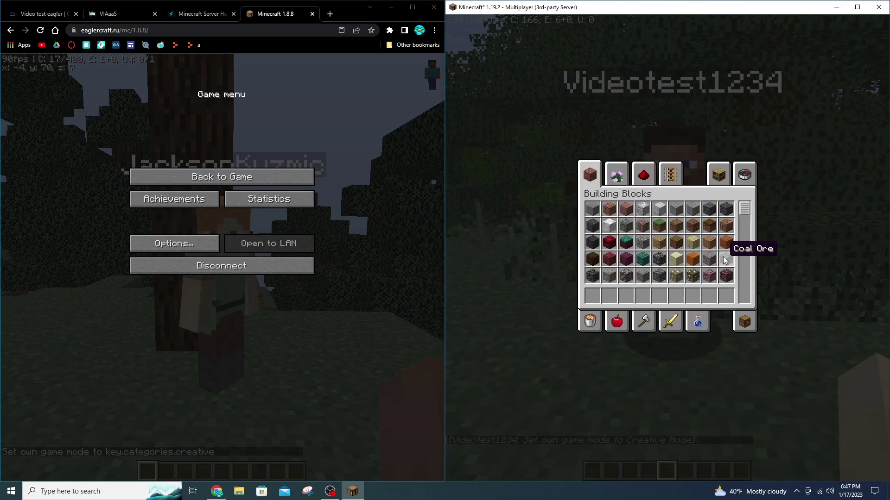
scroll(726, 260, down, 2)
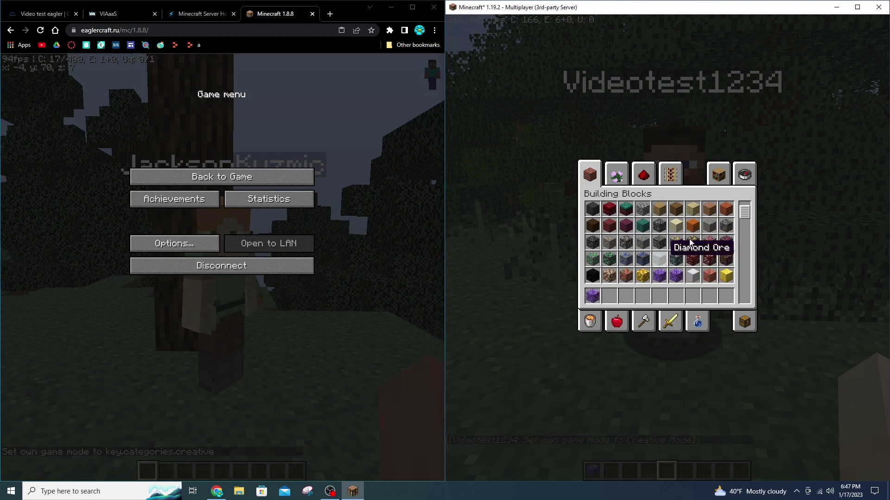
key(e)
key(1)
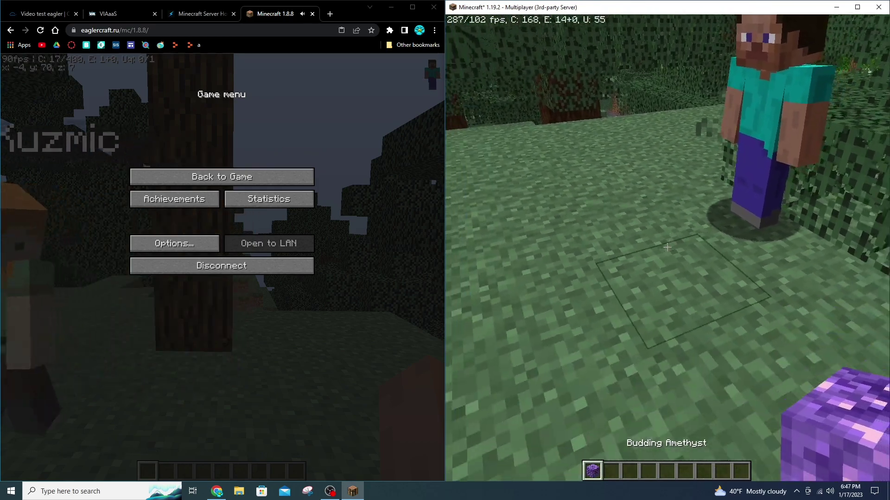
Place Budding Amethyst blocks on the grass in front of the Eaglercraft player and break them again.
right_click(667, 248)
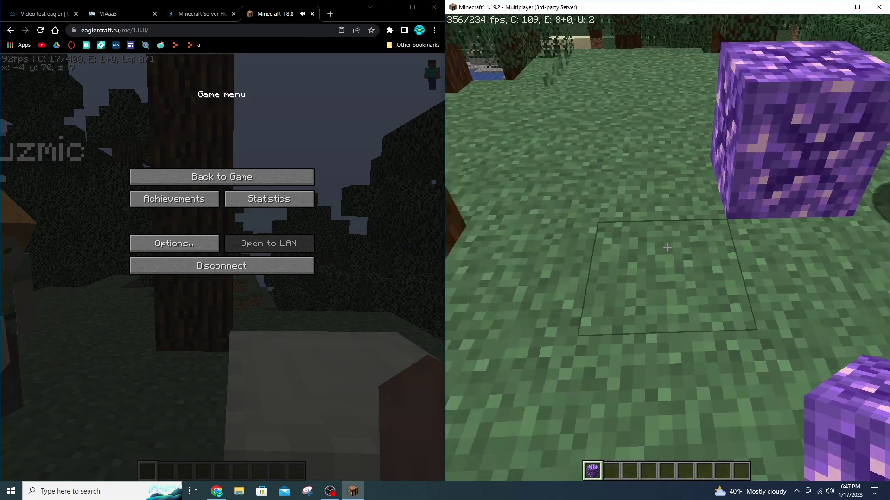
right_click(666, 248)
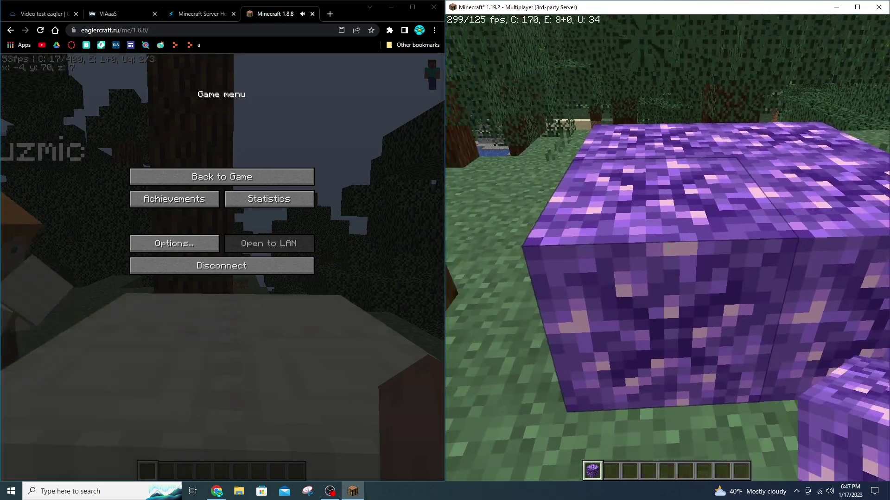
click(667, 248)
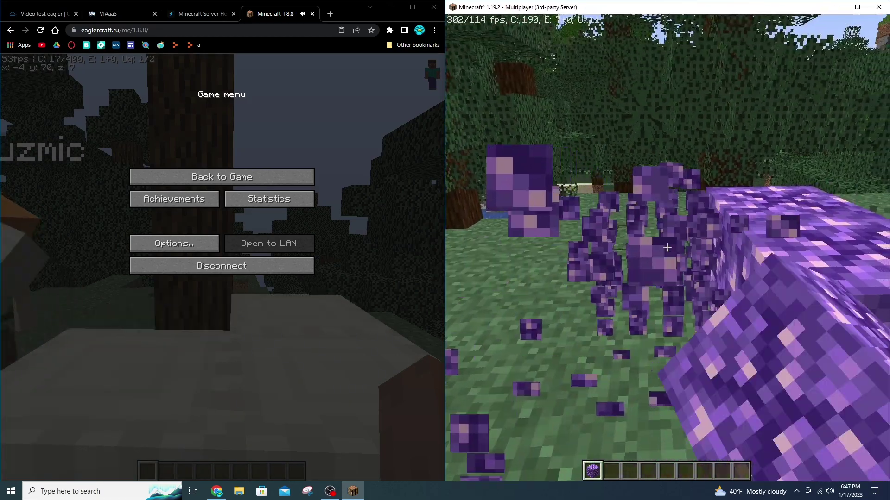
click(667, 248)
Throw the Budding Amethyst to the Eaglercraft player and check the received item's name in the Eaglercraft inventory.
key(q)
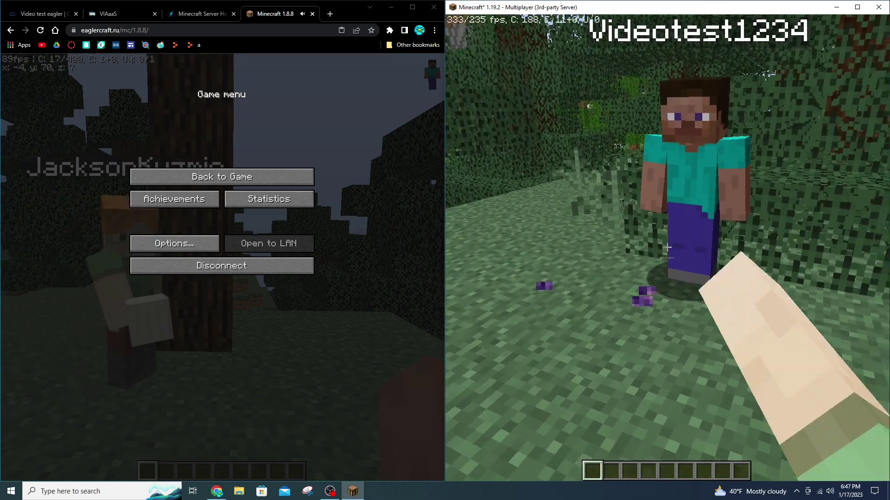
key(Escape)
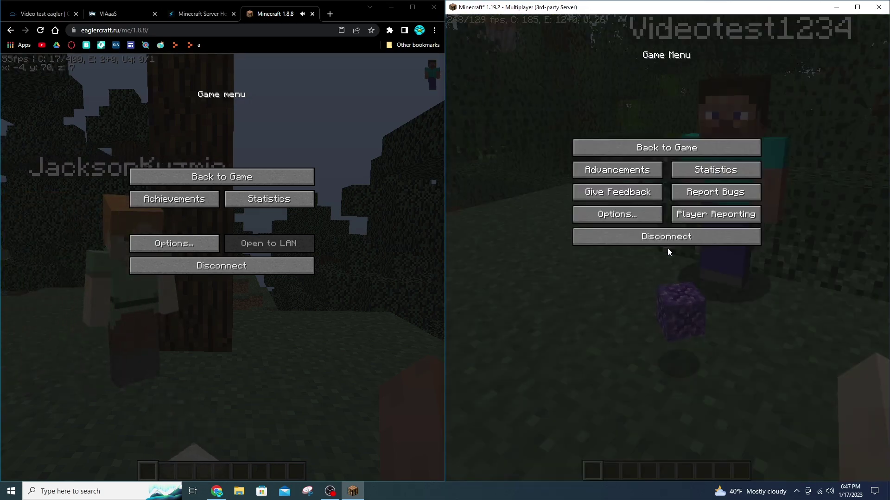
click(279, 176)
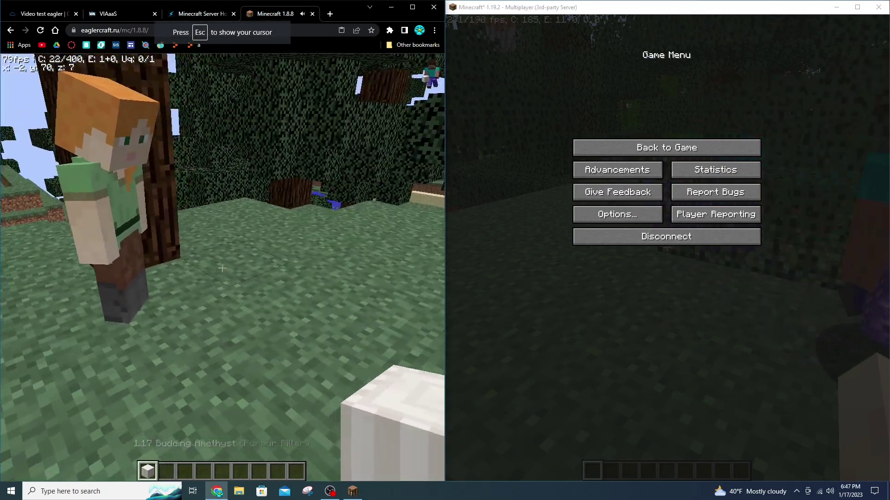
key(e)
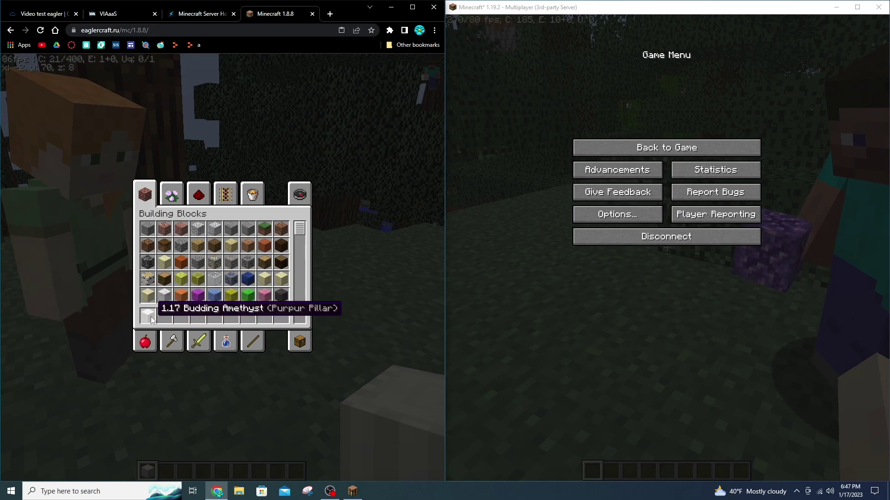
key(e)
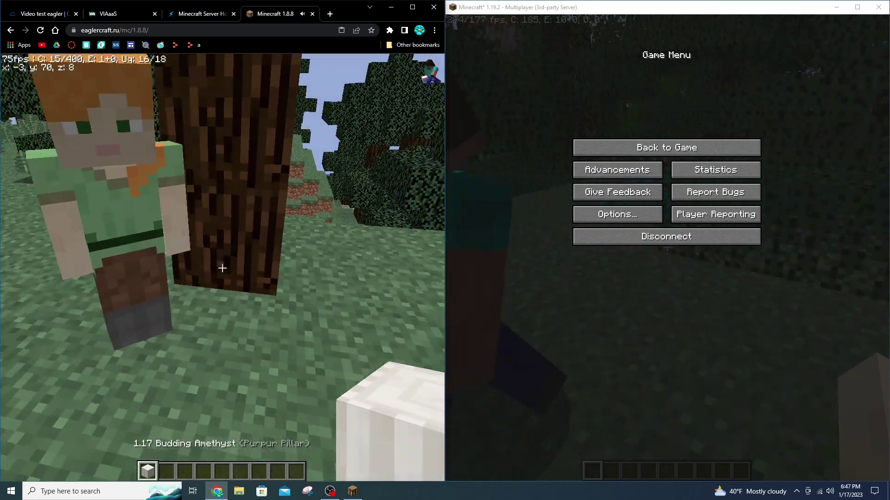
Place the received amethyst block on the grass with the Eaglercraft player and break it again.
right_click(222, 268)
click(222, 268)
right_click(222, 268)
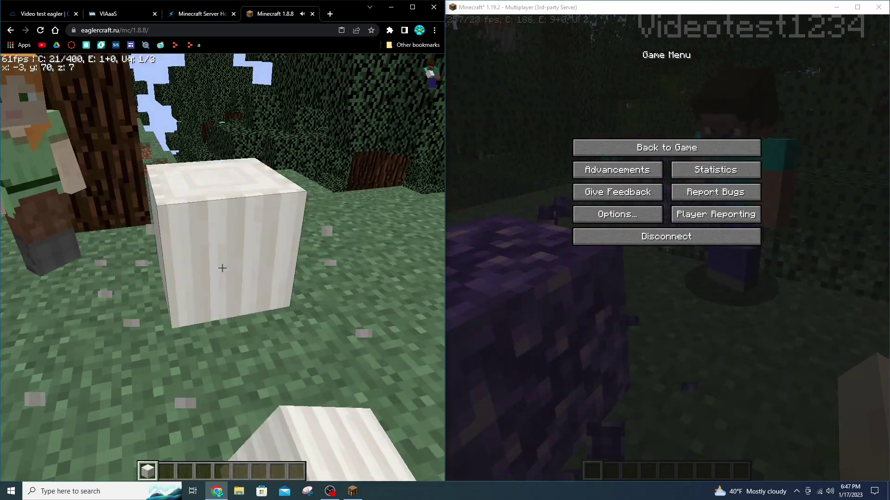
click(223, 268)
key(Escape)
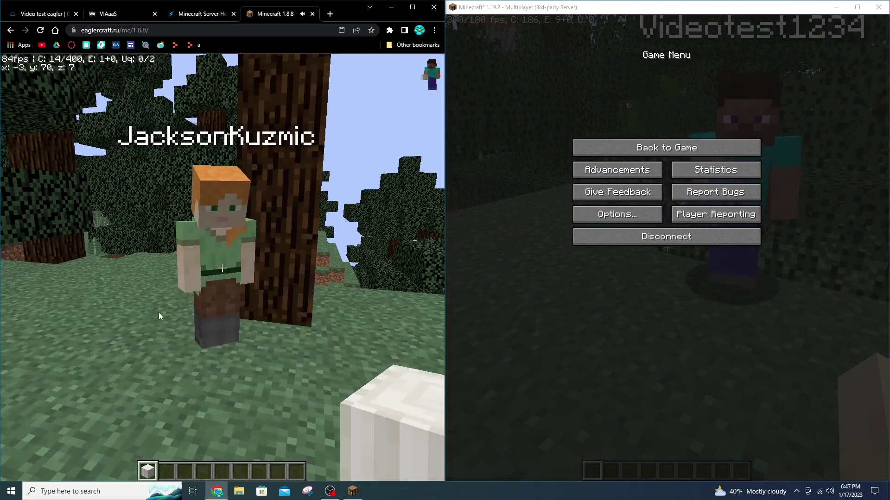
Put a Dark Oak Boat with Chest and an Acacia Boat into the Java player's first two hotbar slots.
click(530, 183)
key(Escape)
key(e)
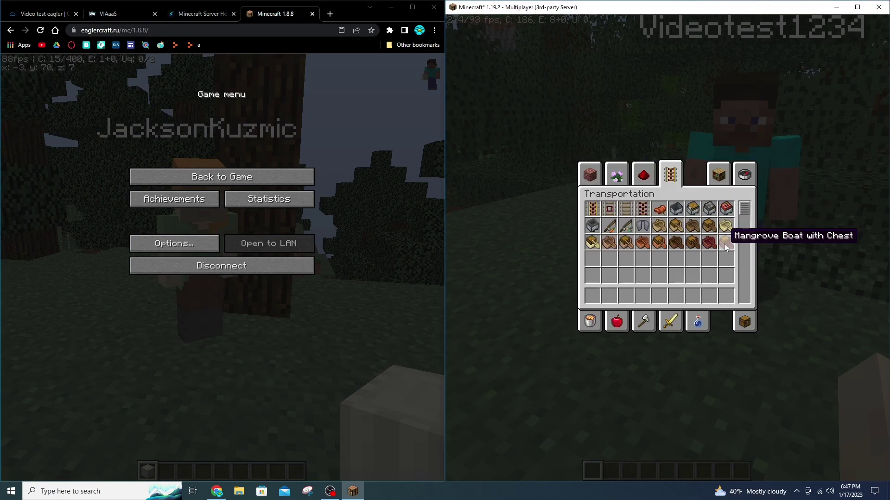
click(587, 299)
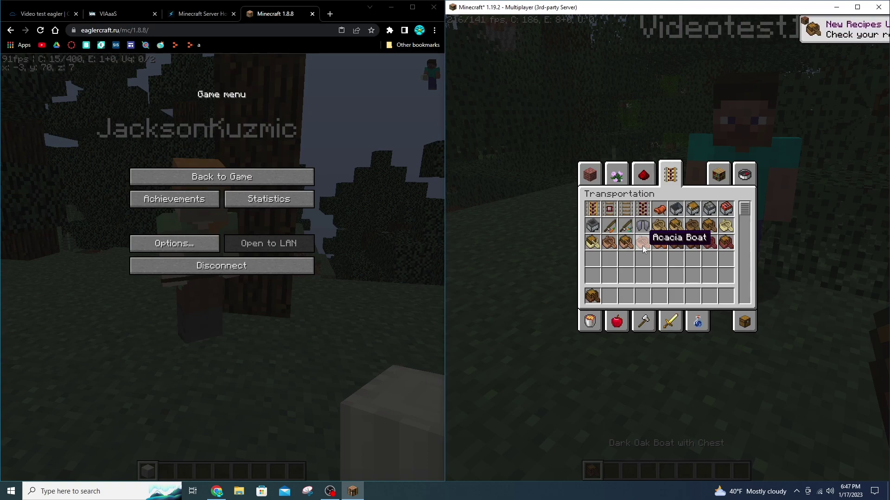
click(646, 177)
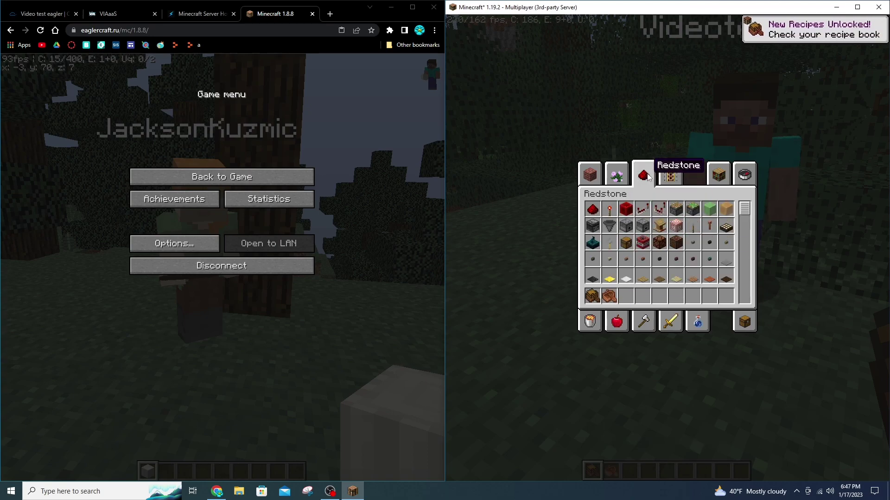
key(e)
key(2)
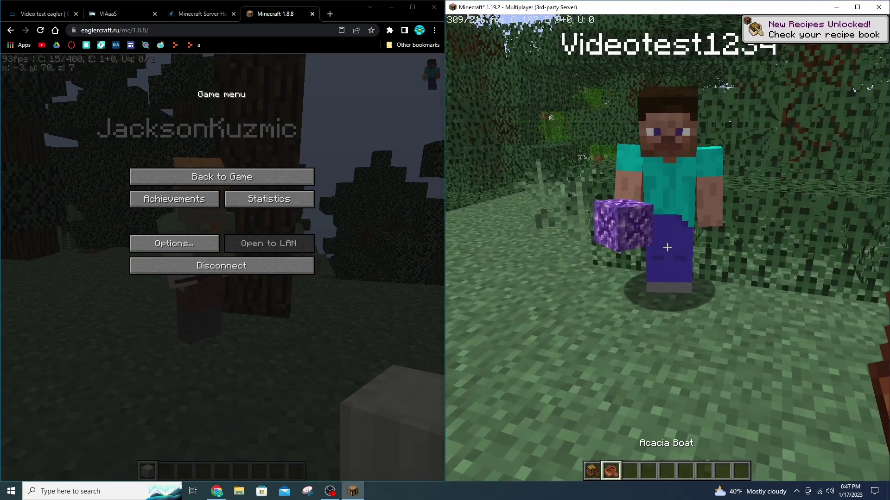
Place the Dark Oak Boat with Chest on the grass from the Java game and board it with the Eaglercraft player.
key(1)
right_click(668, 248)
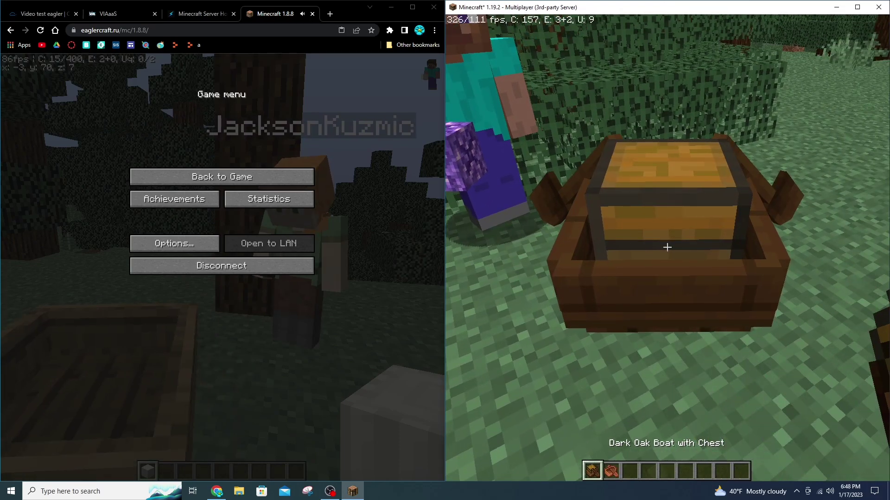
key(Escape)
click(263, 176)
right_click(223, 268)
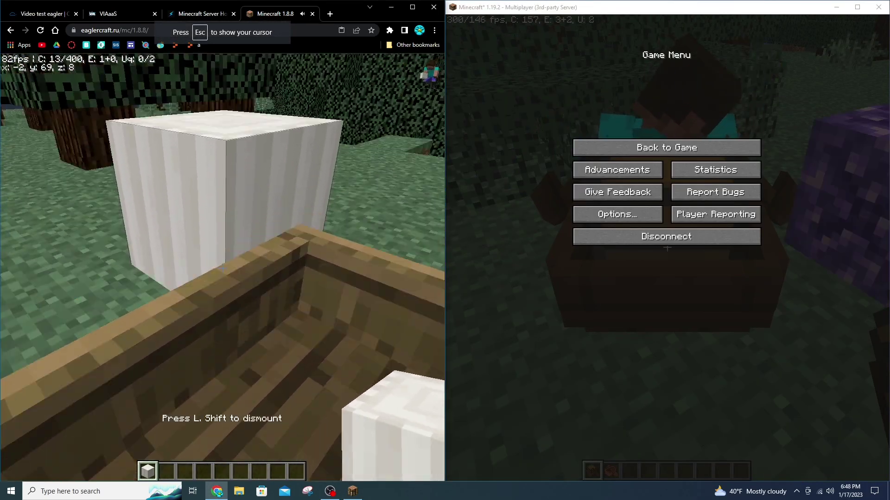
click(223, 267)
key(e)
key(e)
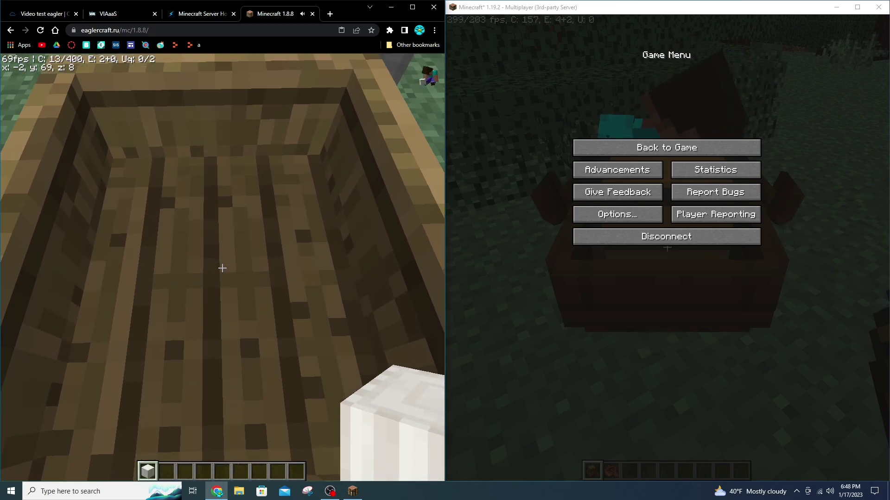
Dismount the chest boat with the Eaglercraft player and destroy it.
key(shift)
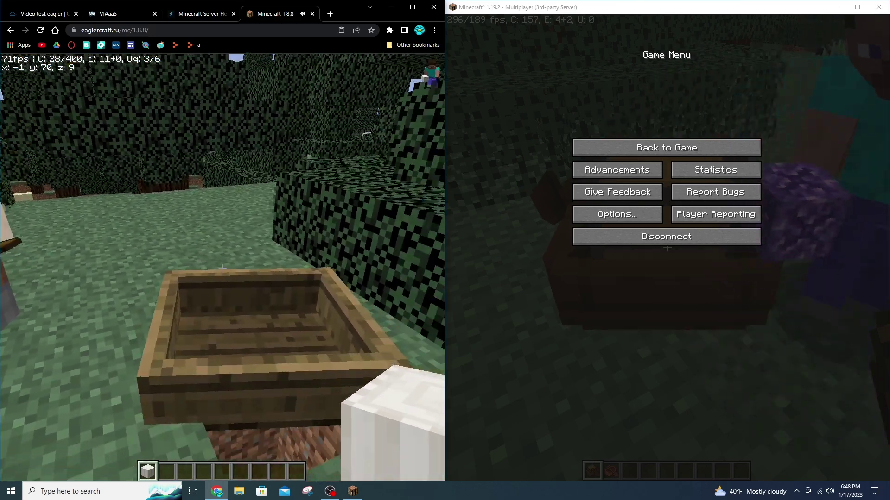
click(223, 268)
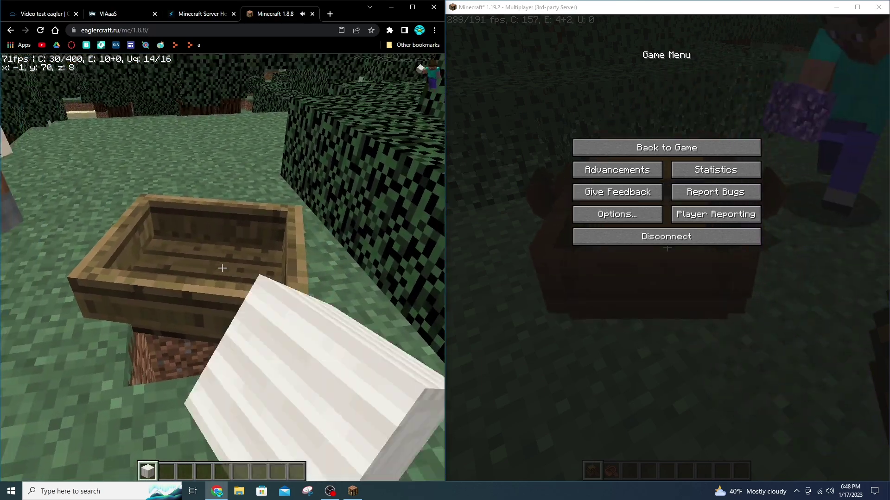
click(223, 268)
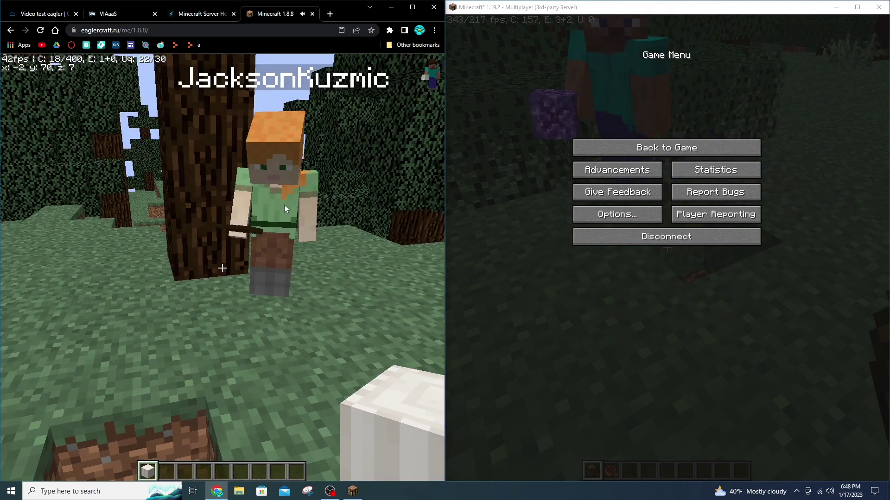
key(Escape)
Resume the Java game, place the Acacia Boat on the grass and destroy it again.
click(668, 146)
scroll(666, 247, down, 1)
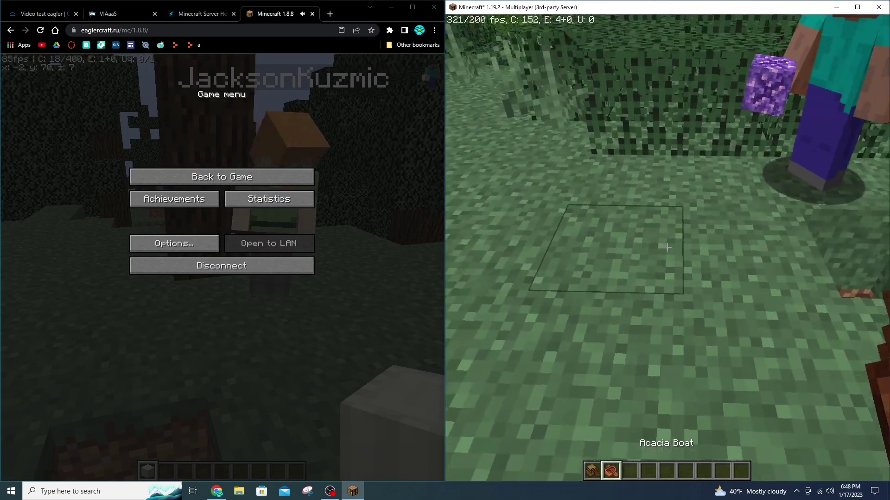
right_click(667, 248)
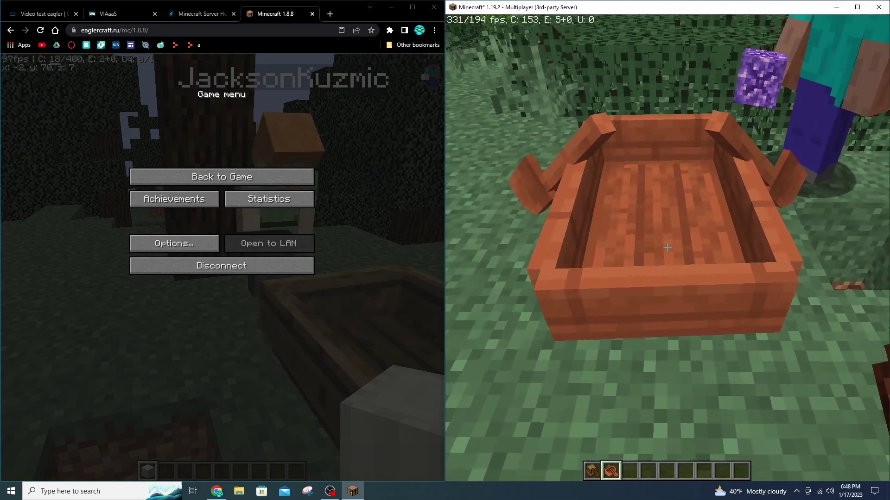
click(668, 247)
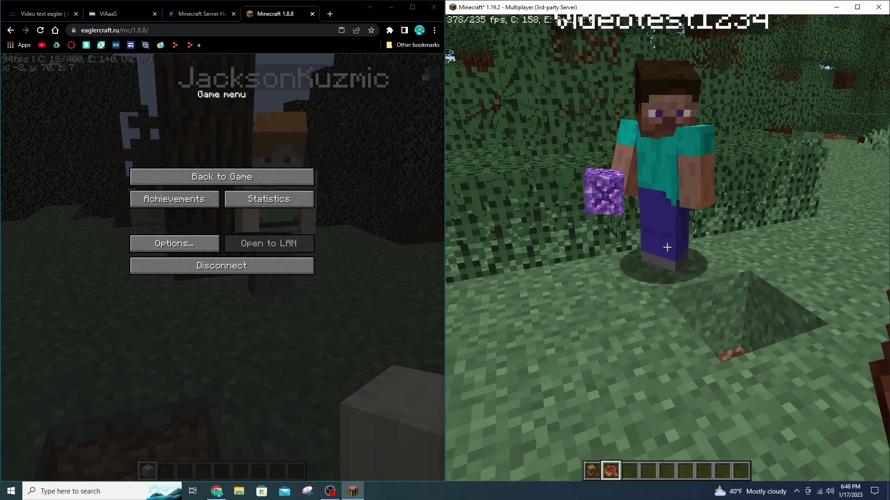
Throw the Acacia Boat and the Dark Oak Boat with Chest from the Java player to the Eaglercraft player.
key(q)
key(1)
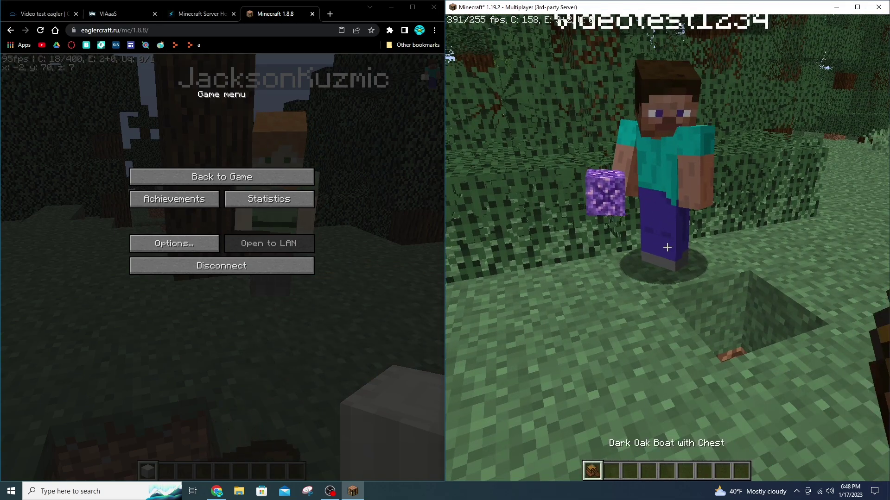
key(q)
key(Escape)
Return to the Eaglercraft client and switch between the first two hotbar slots to view the item names, ending on the Acacia Boat.
click(244, 176)
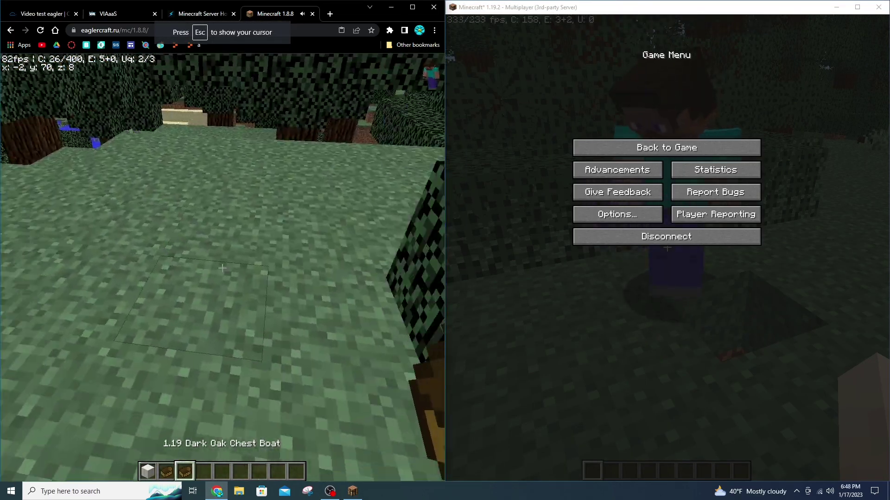
key(1)
key(2)
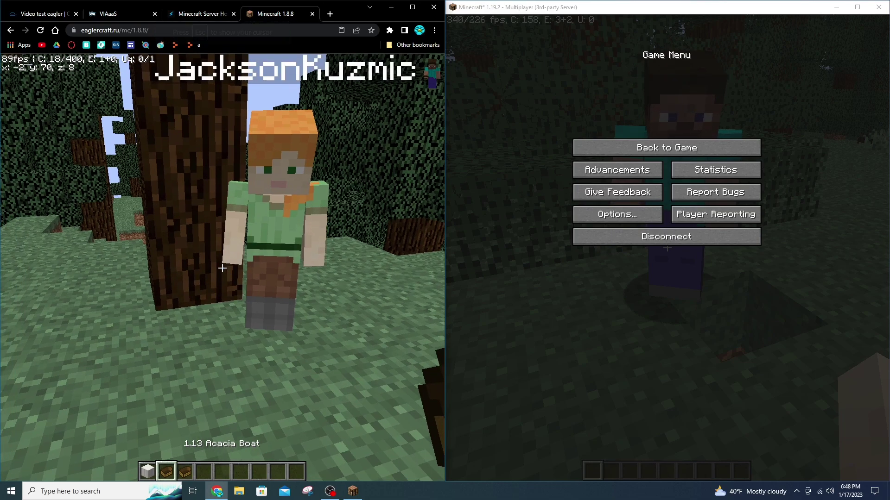
key(1)
key(2)
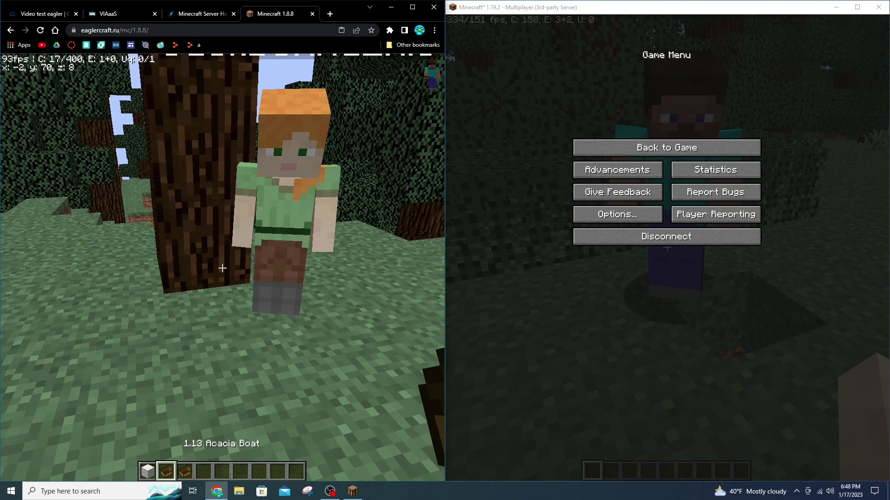
Resume the Java game, search the creative inventory for "tri" and put a Trident in each of the first two hotbar slots.
key(Escape)
click(612, 156)
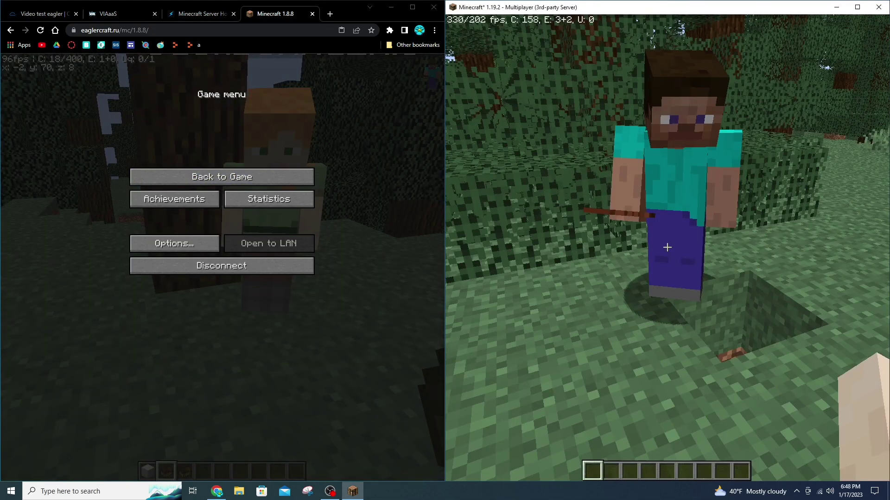
key(e)
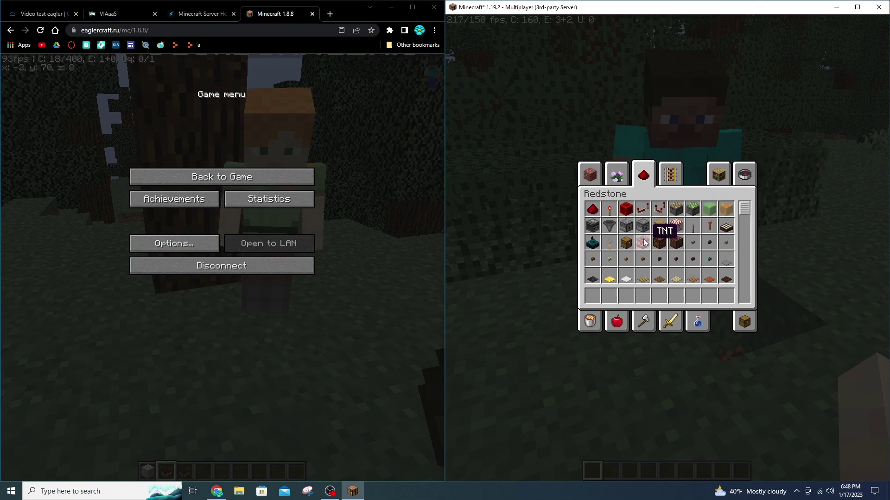
click(754, 168)
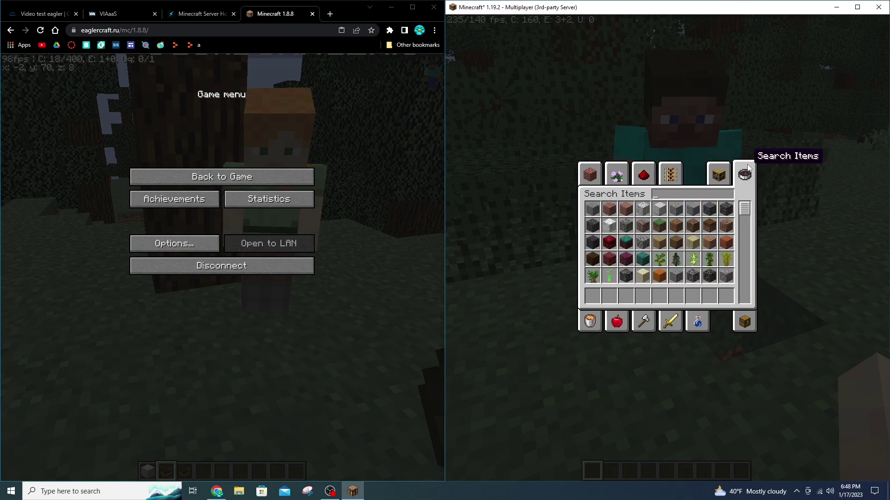
text(tri)
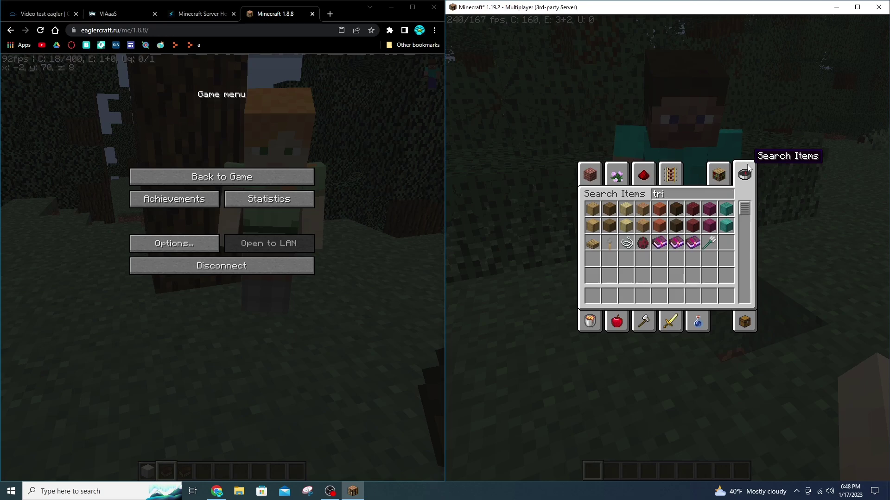
click(592, 299)
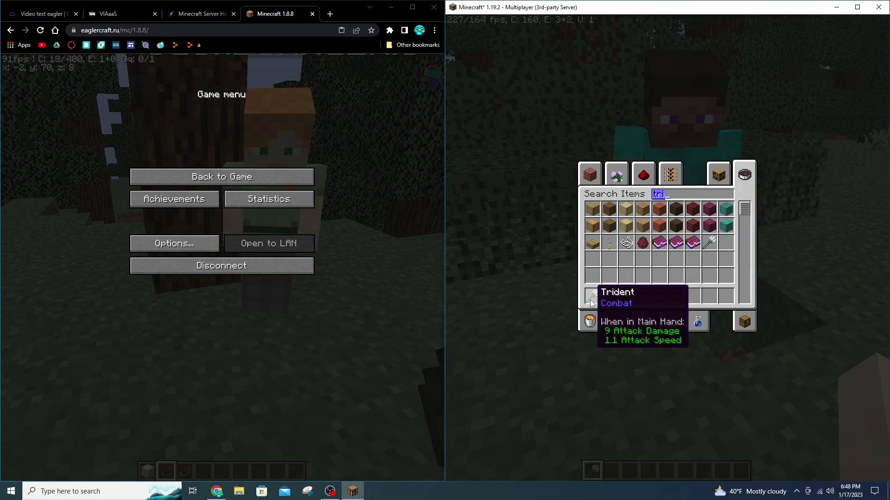
click(708, 242)
click(635, 174)
key(e)
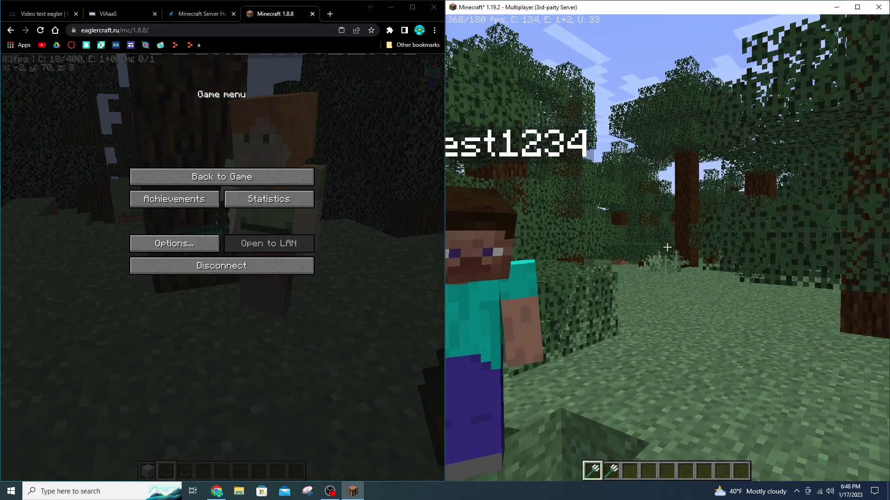
Hand a Trident from the Java player to the Eaglercraft player and equip it in the Eaglercraft client.
right_click(667, 246)
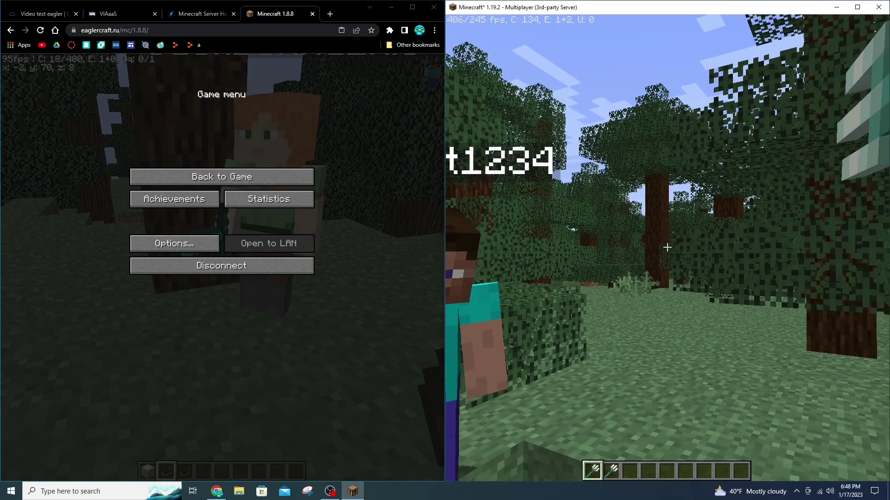
key(w)
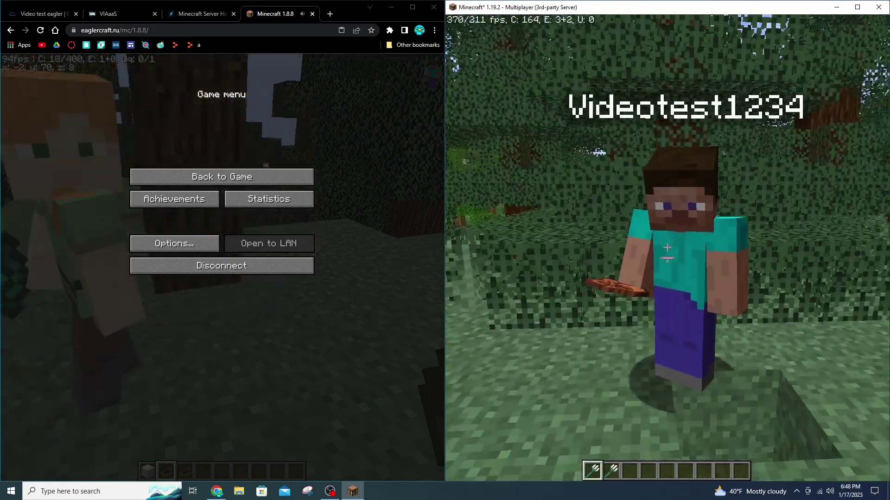
key(Escape)
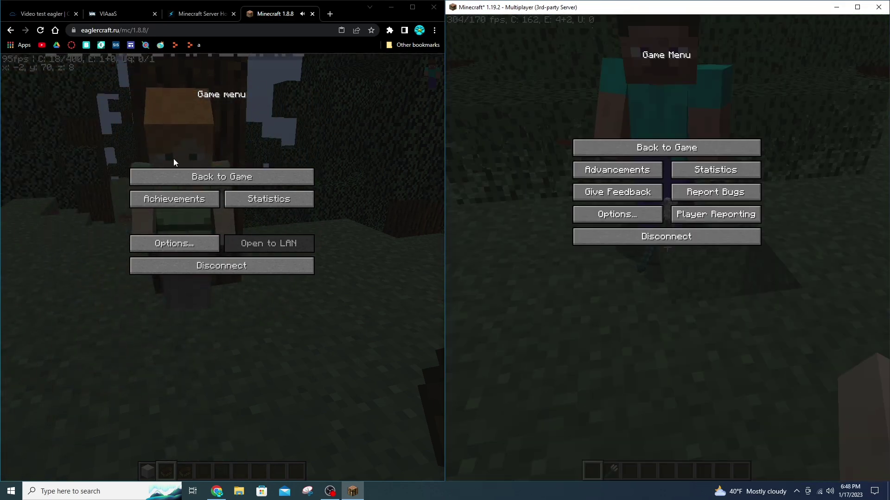
click(176, 177)
key(4)
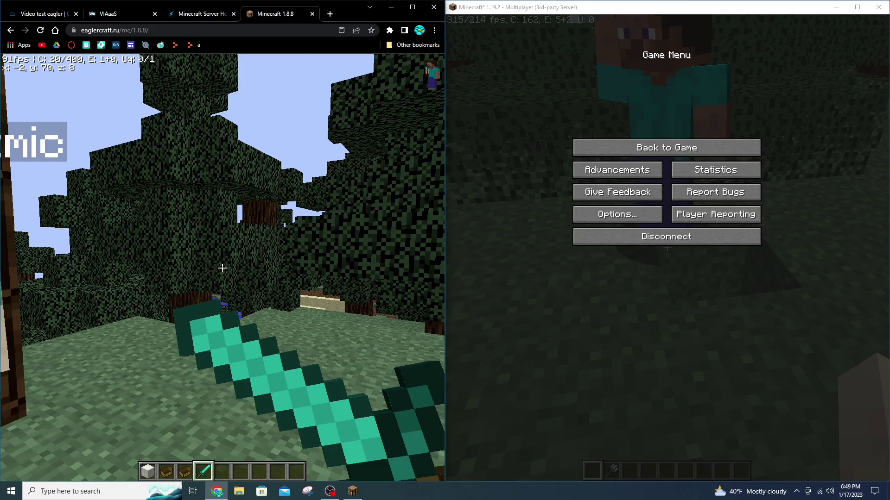
Walk the Eaglercraft player through the forest and leaves to the crafting table, with an empty hand selected.
key(w)
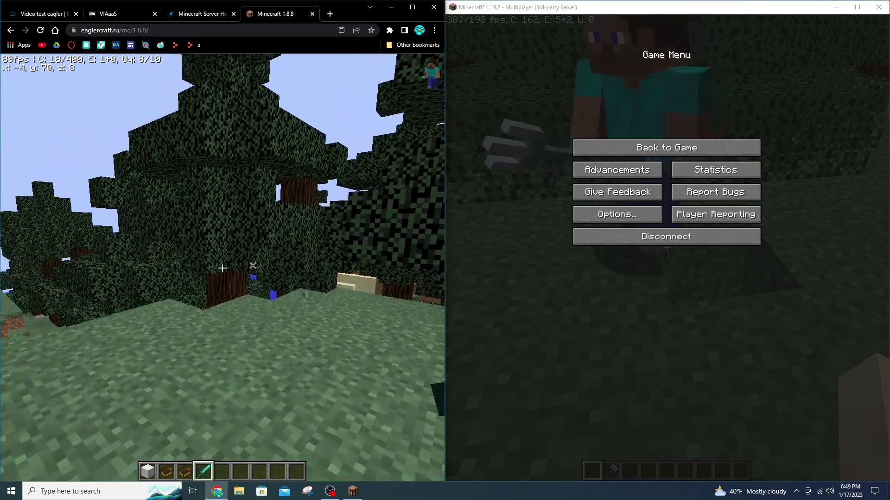
key(w)
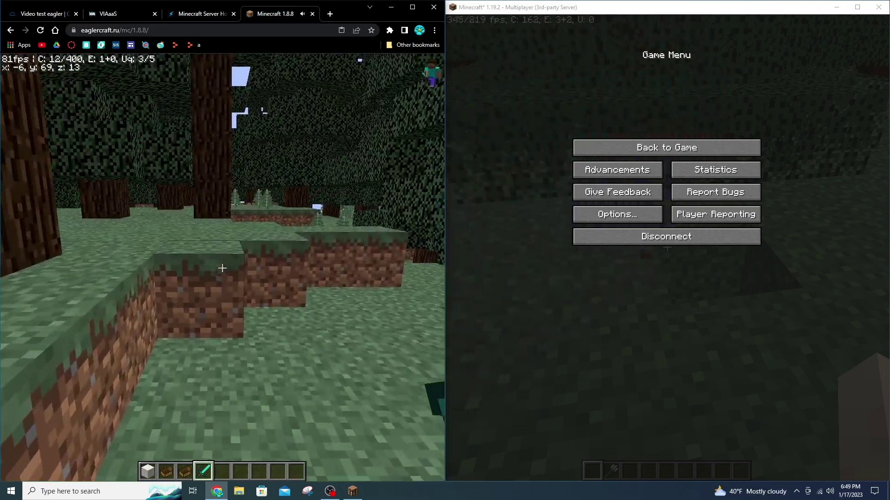
key(w)
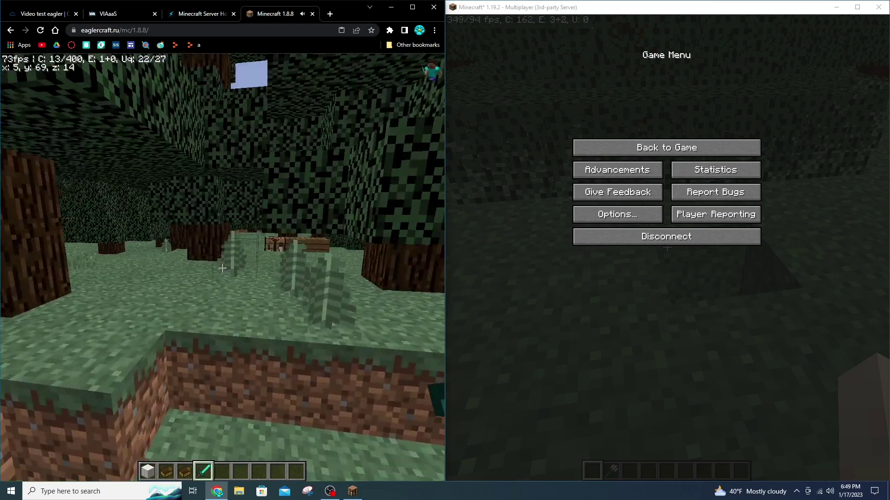
key(w)
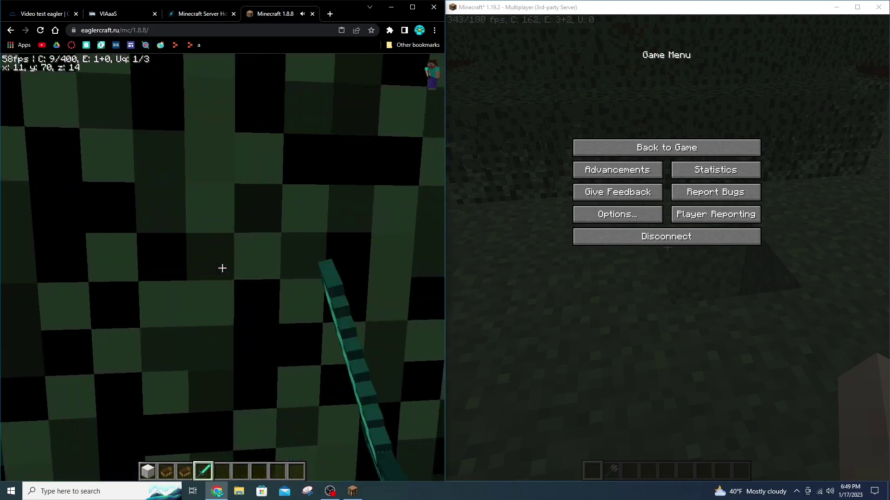
key(w)
key(5)
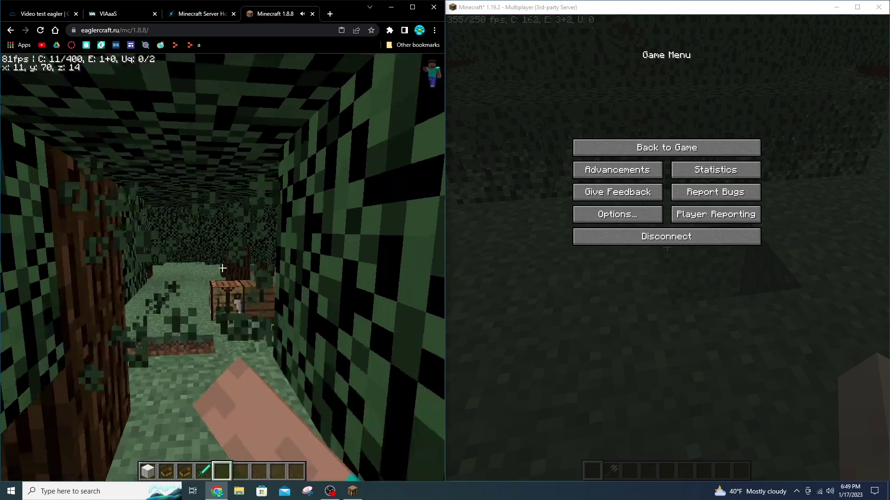
key(Escape)
click(187, 176)
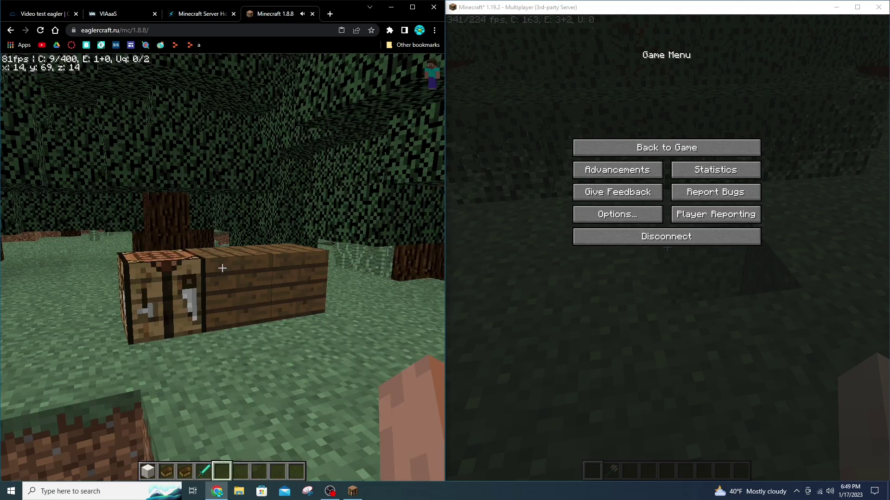
Re-equip the 1.13 Trident, fly over the forest and land near the pig.
key(w)
key(3)
key(4)
key(w)
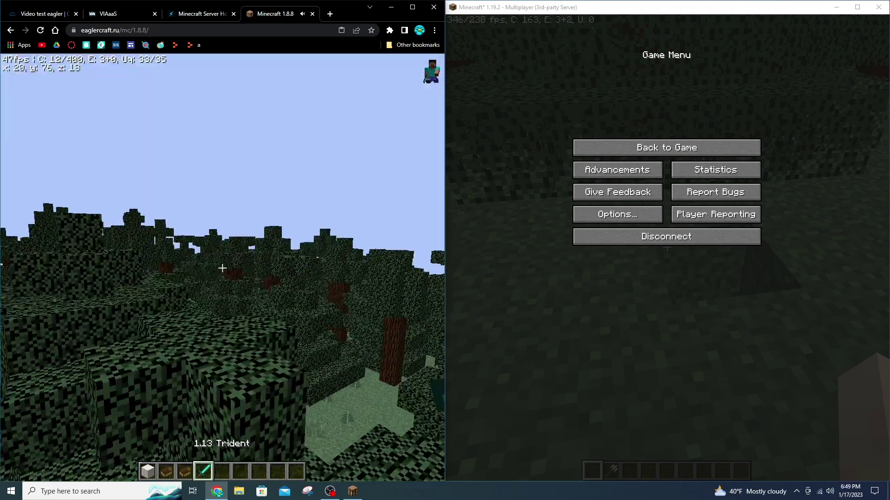
key(w)
key(space)
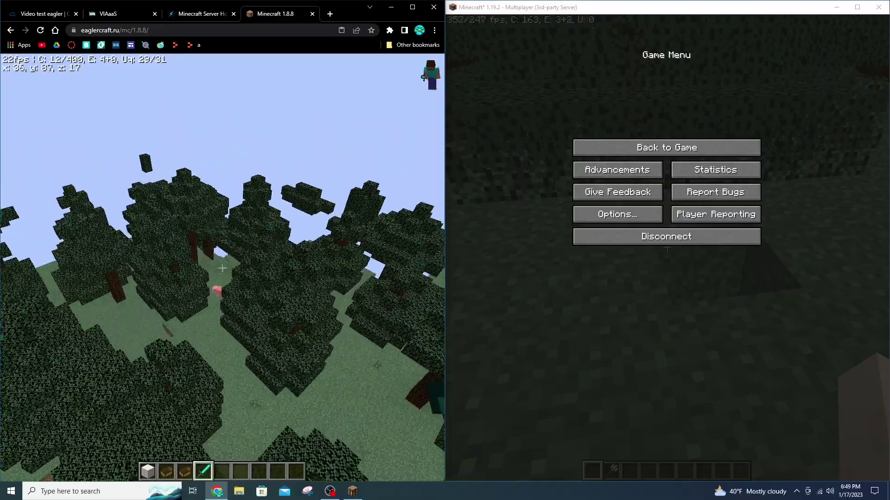
key(w)
key(shift)
click(223, 269)
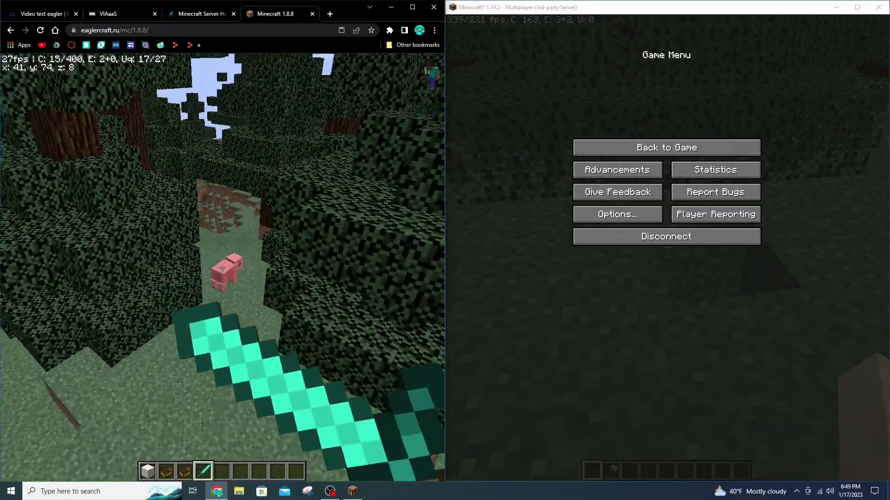
key(shift)
key(w)
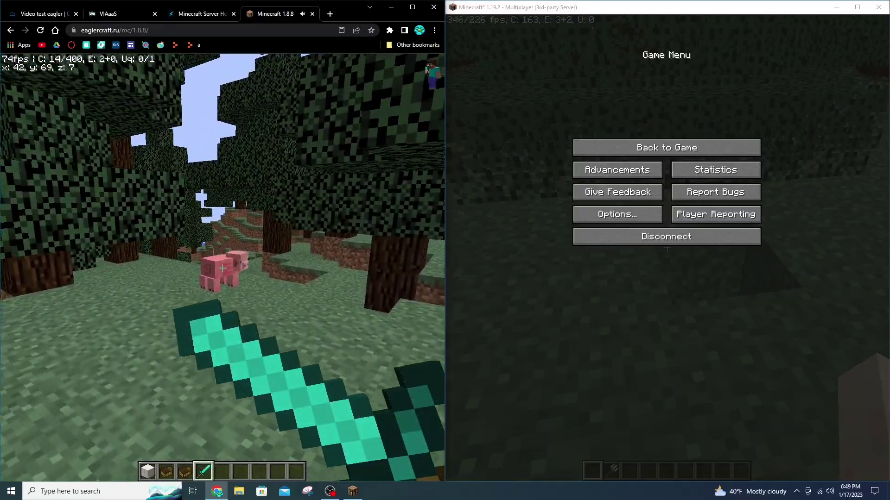
Follow the pig uphill with the Eaglercraft player and throw the Trident at it.
key(w)
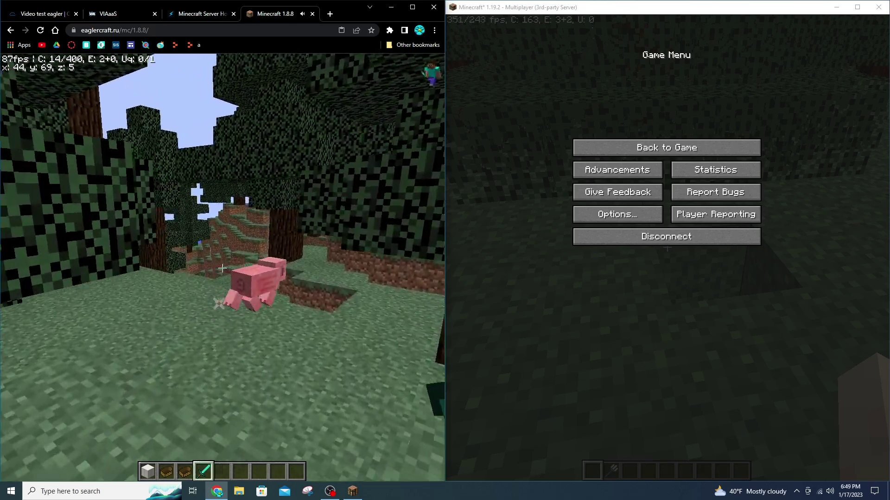
key(w)
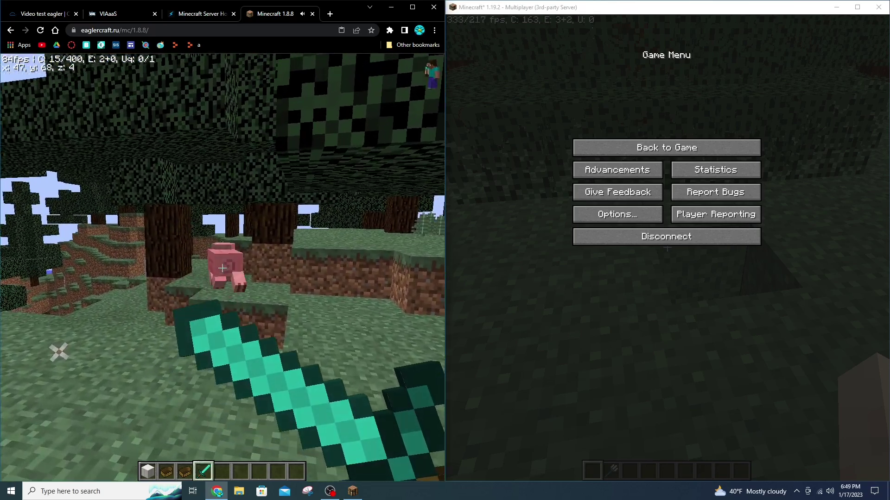
key(w)
right_click(222, 268)
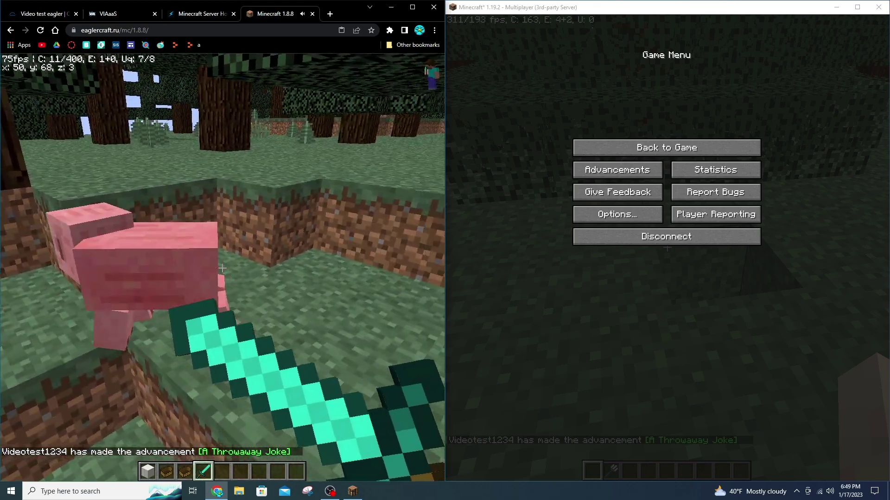
mouse_move(222, 269)
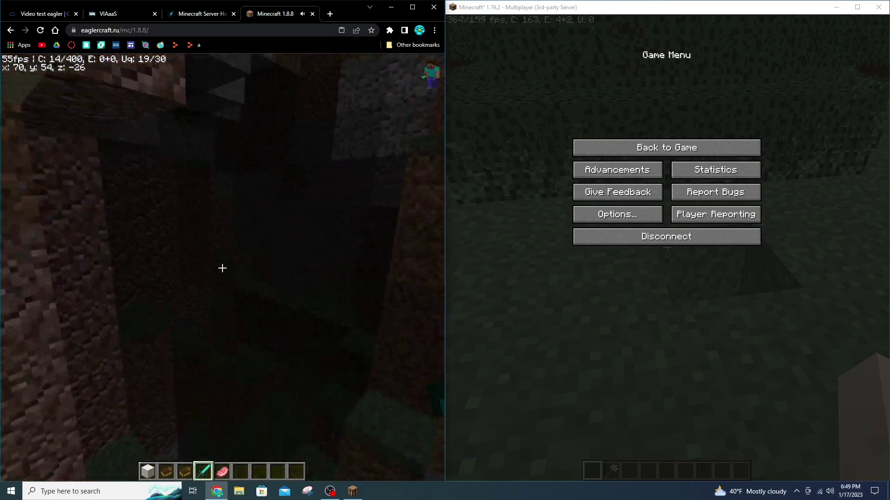
Fly out of the dirt ravine to above the treetops and use the Trident on the cow below.
key(w)
key(w)
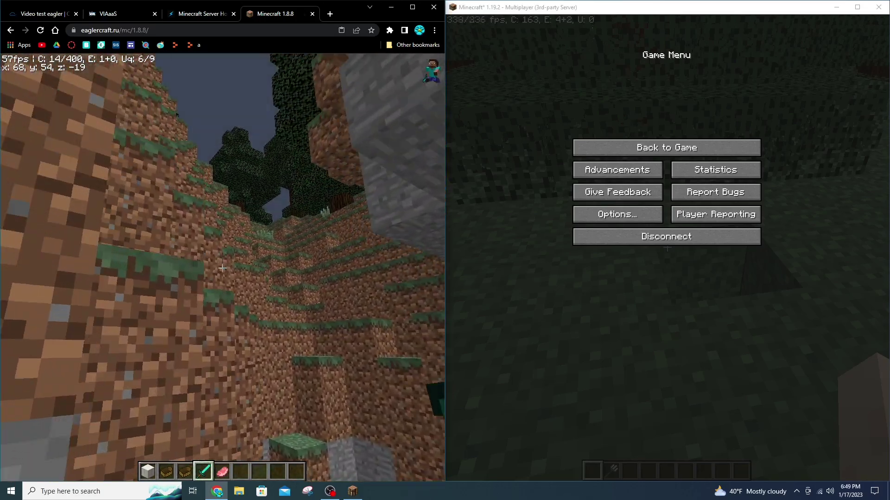
key(space)
key(w)
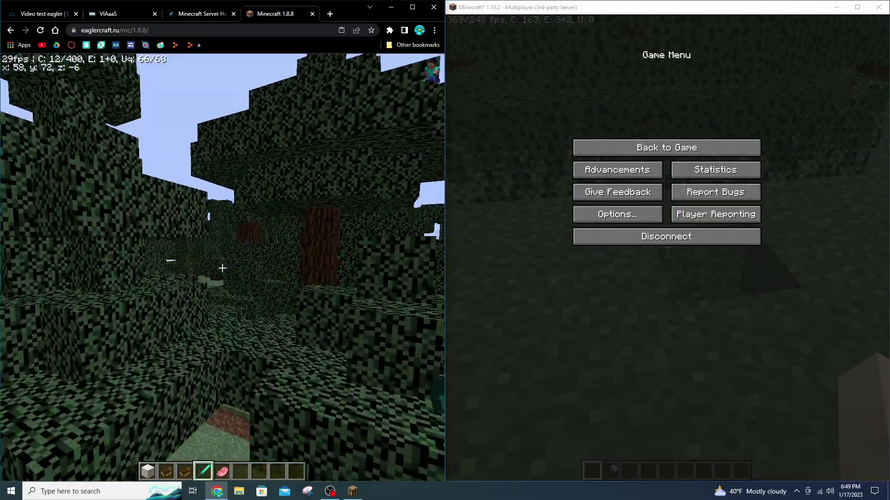
key(w)
key(space)
right_click(223, 268)
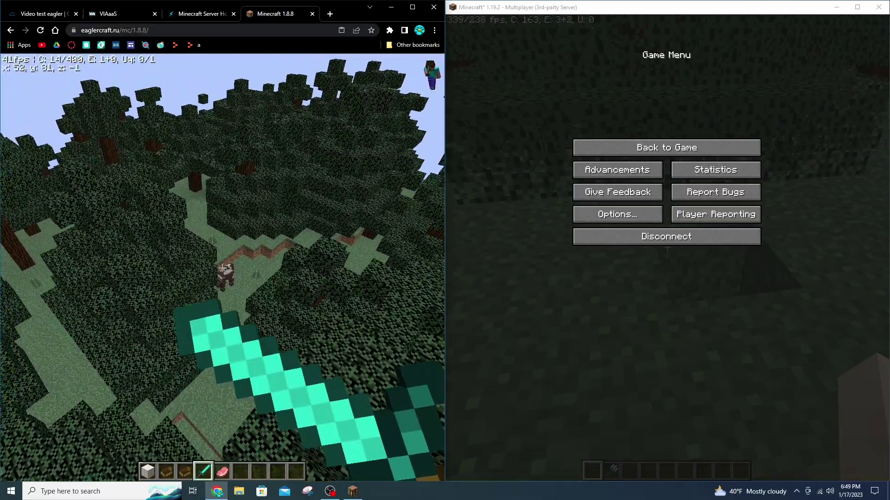
Fly the Eaglercraft player back over the forest to the Java player beside the tree trunk.
key(w)
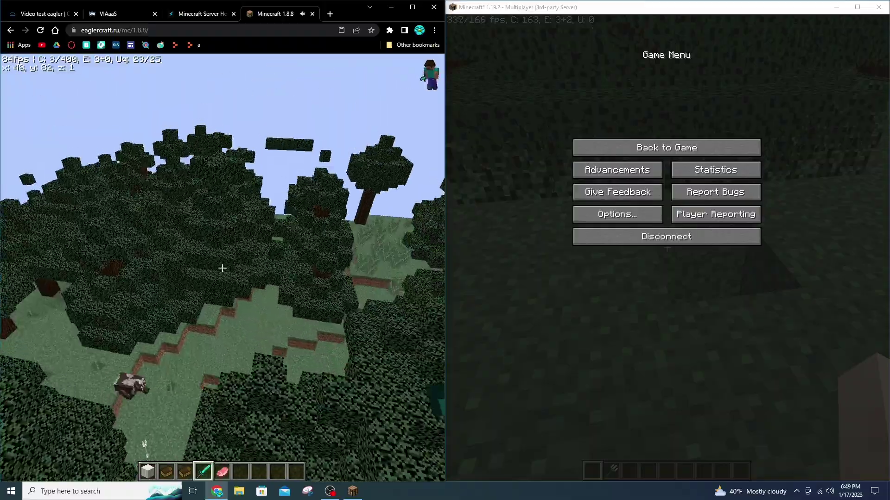
key(w)
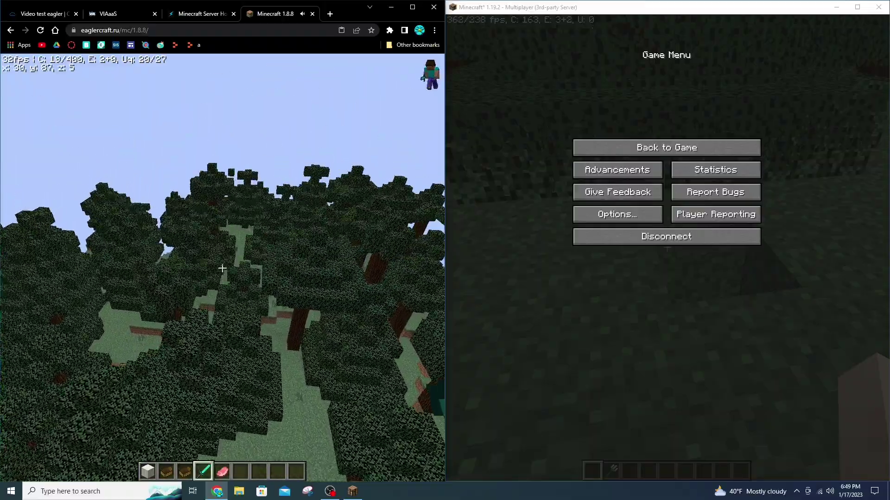
key(w)
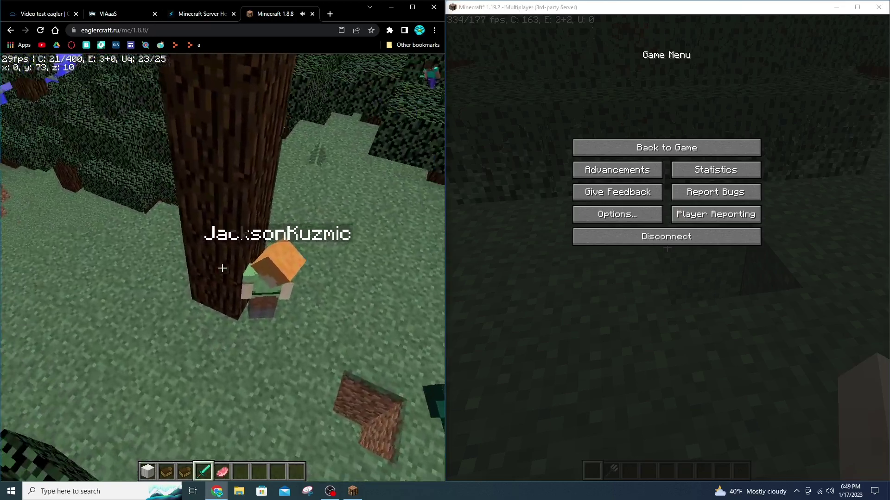
Search the Eaglercraft creative inventory for obsidian and "fli", and add Obsidian and Flint and Steel to the hotbar.
key(e)
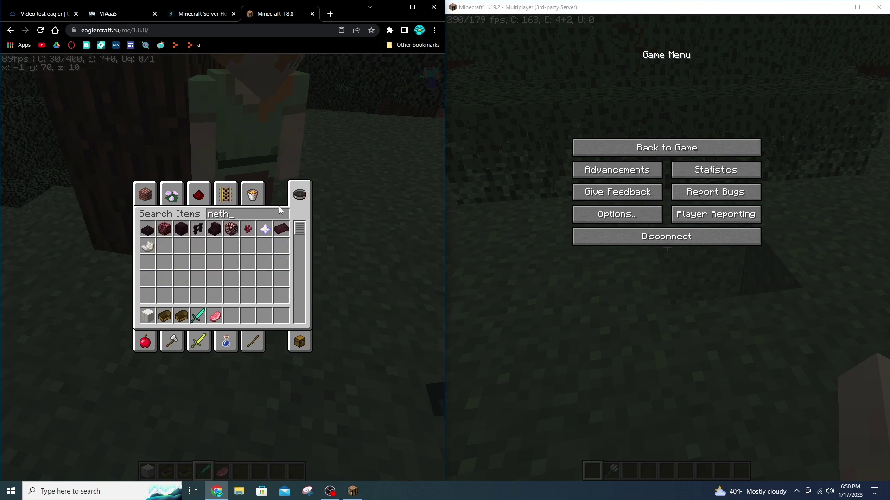
key(BackSpace)
key(BackSpace)
key(BackSpace)
key(BackSpace)
text(ob)
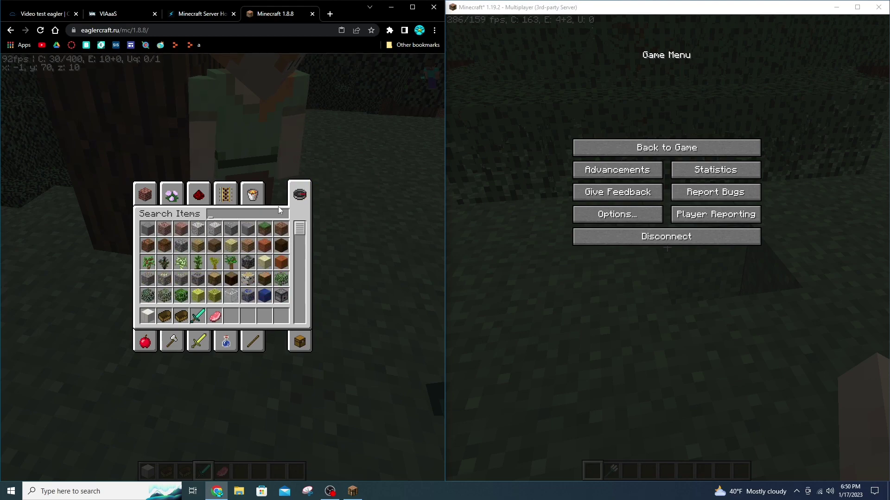
text(s)
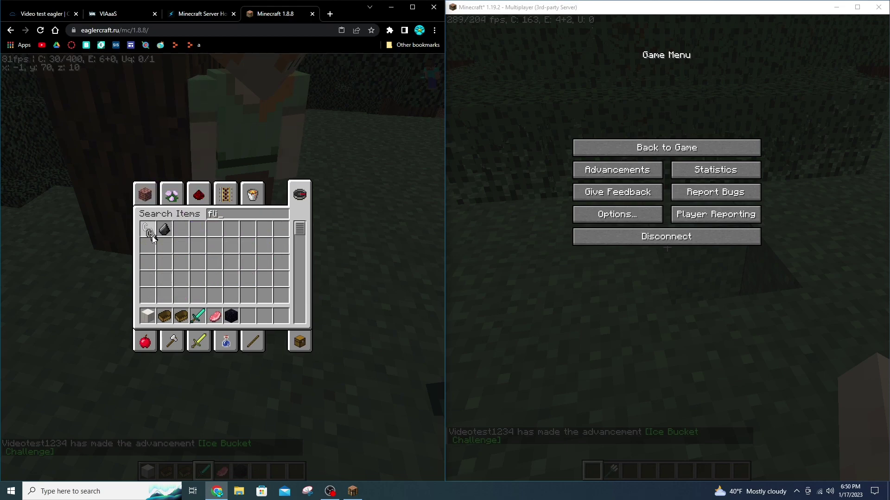
key(Escape)
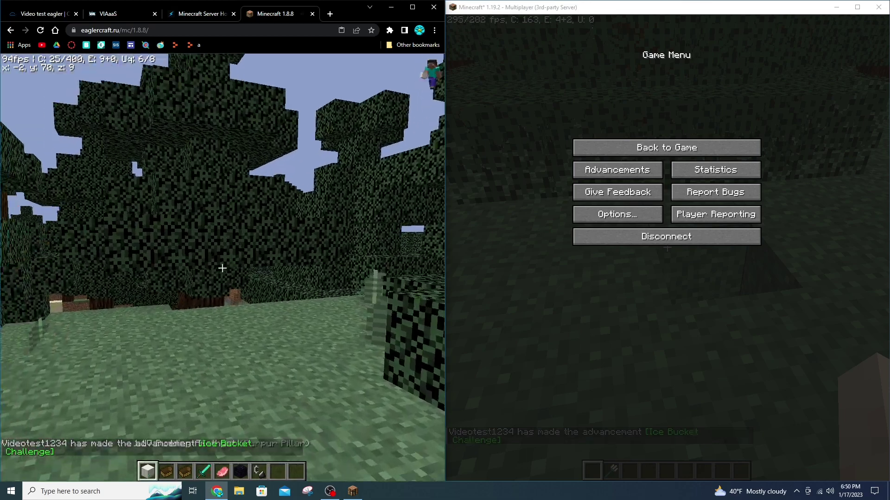
Start an obsidian portal frame on the grass with the Eaglercraft player, laying the base and raising the side columns.
scroll(223, 268, down, 3)
right_click(223, 268)
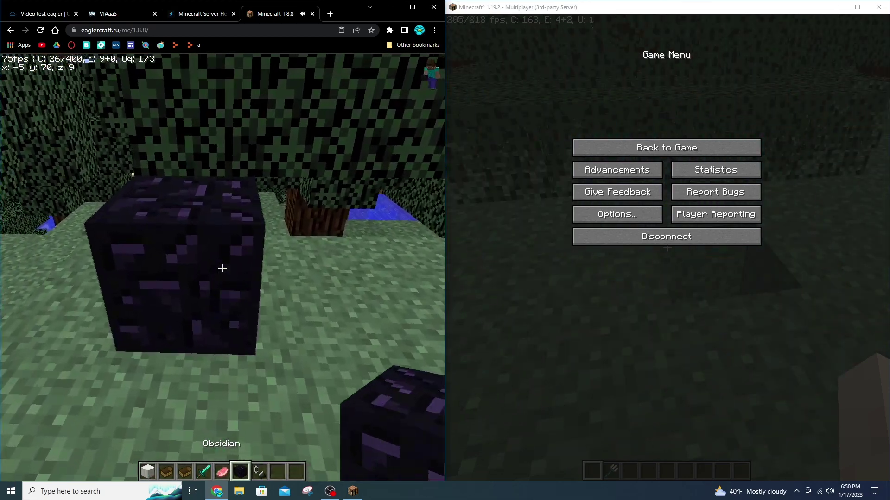
key(space)
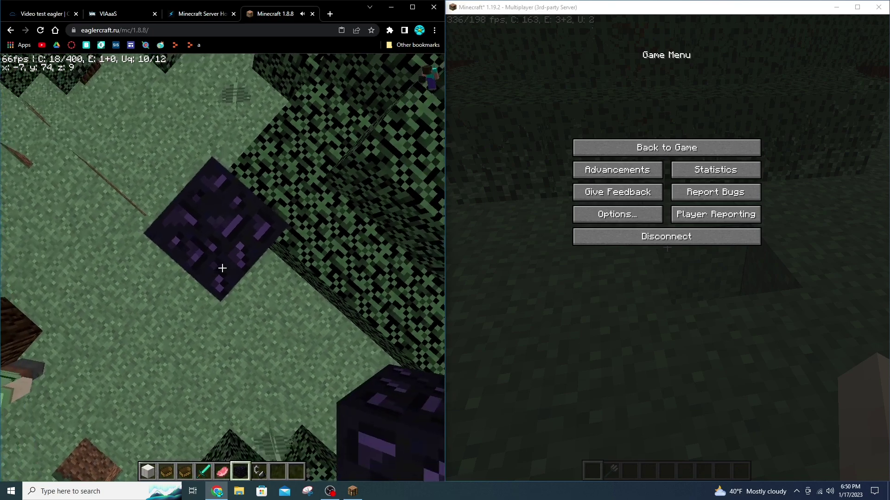
key(space)
key(d)
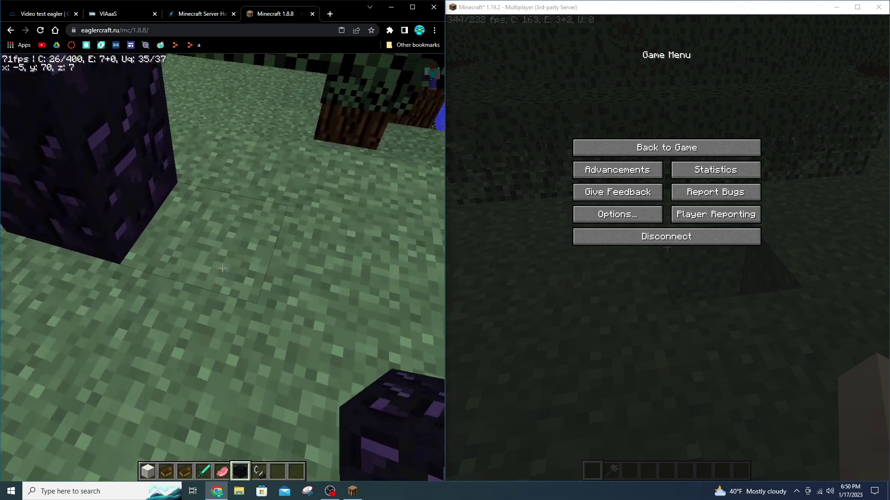
right_click(222, 267)
key(space)
right_click(222, 268)
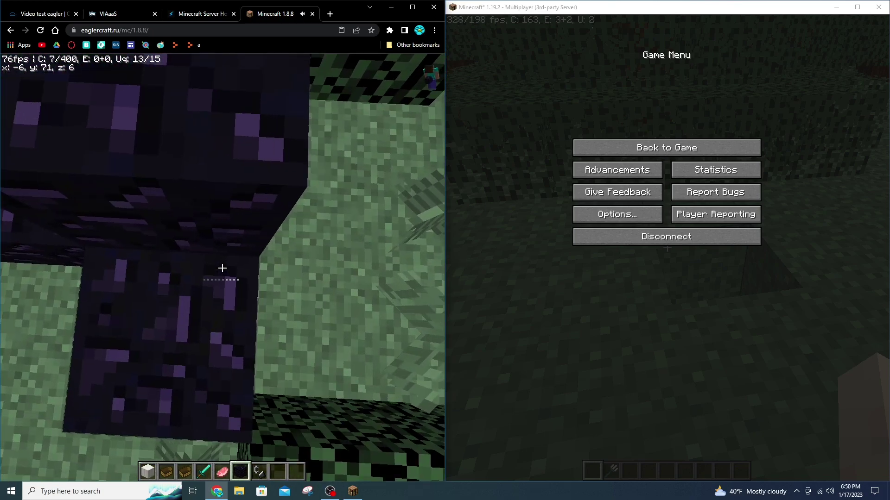
Complete the remaining column and the top beam of the rectangular obsidian portal frame.
click(222, 268)
key(space)
key(space)
right_click(222, 268)
key(w)
right_click(222, 268)
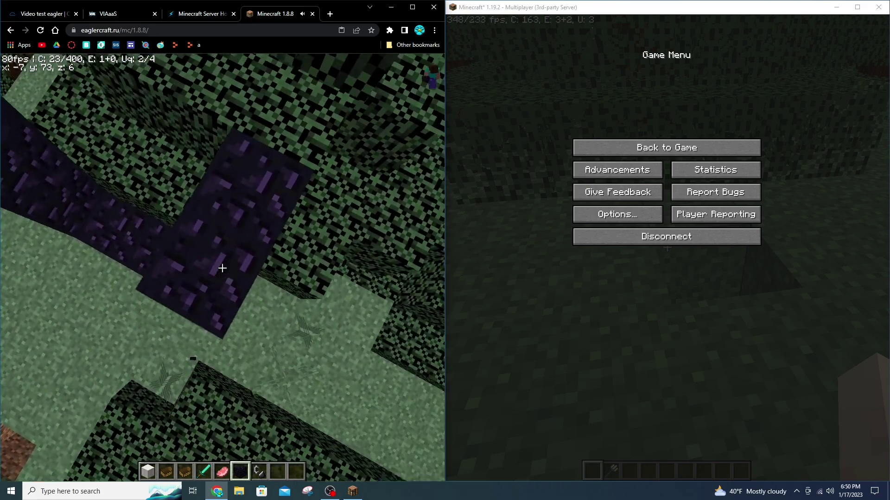
key(space)
right_click(222, 268)
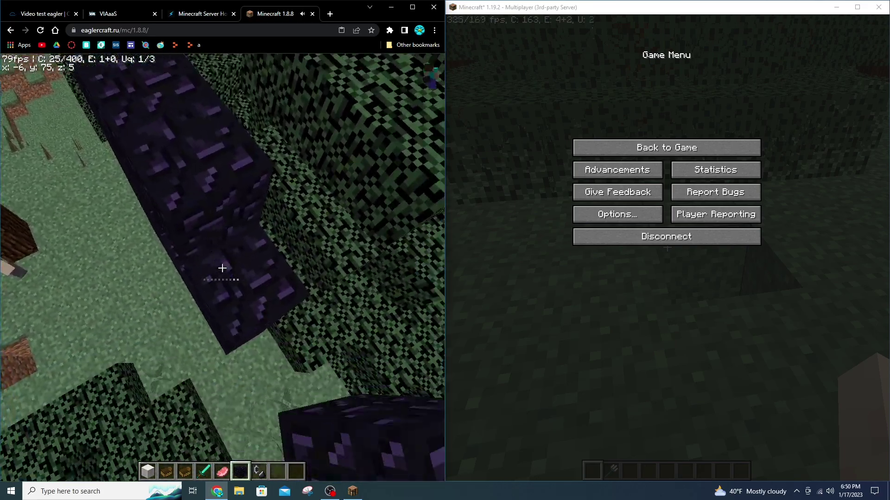
click(223, 268)
key(s)
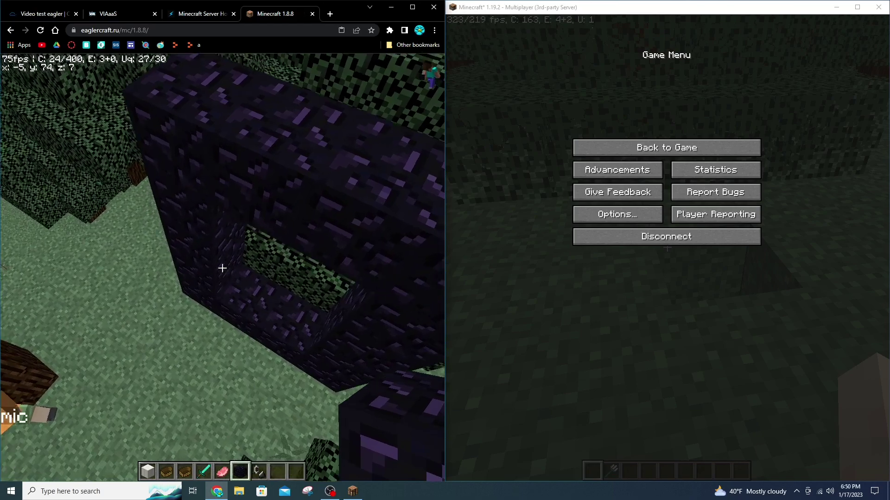
Light the obsidian frame with the Flint and Steel and take the Eaglercraft player through the portal into the Nether.
scroll(222, 268, up, 1)
scroll(221, 268, down, 2)
right_click(223, 268)
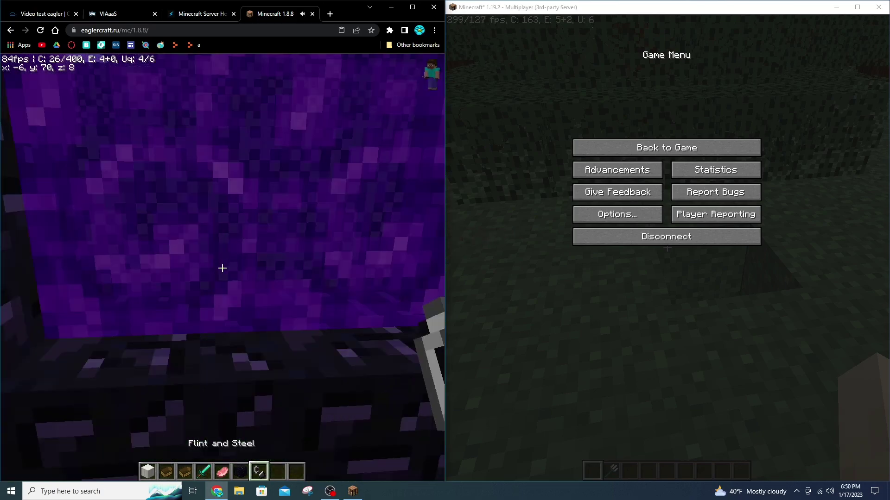
key(w)
key(Escape)
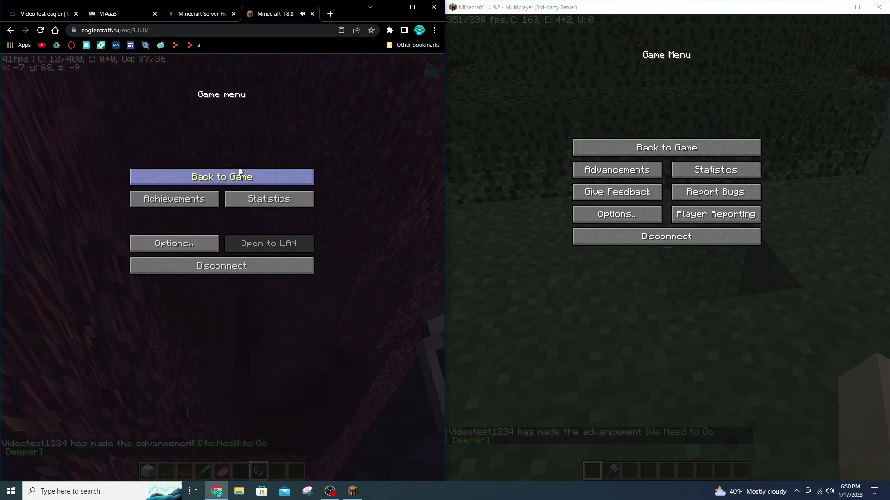
click(239, 170)
Switch to the Java 1.19.2 player and walk through the portal into the Nether.
key(Escape)
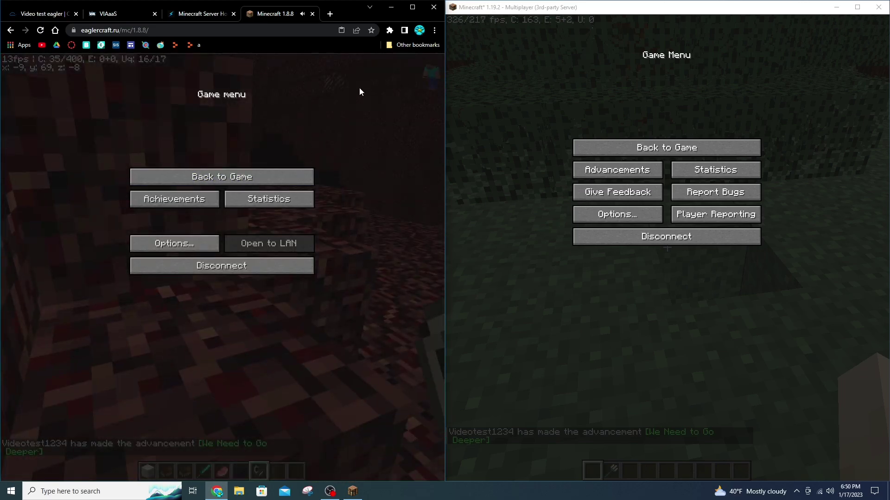
click(615, 147)
key(w)
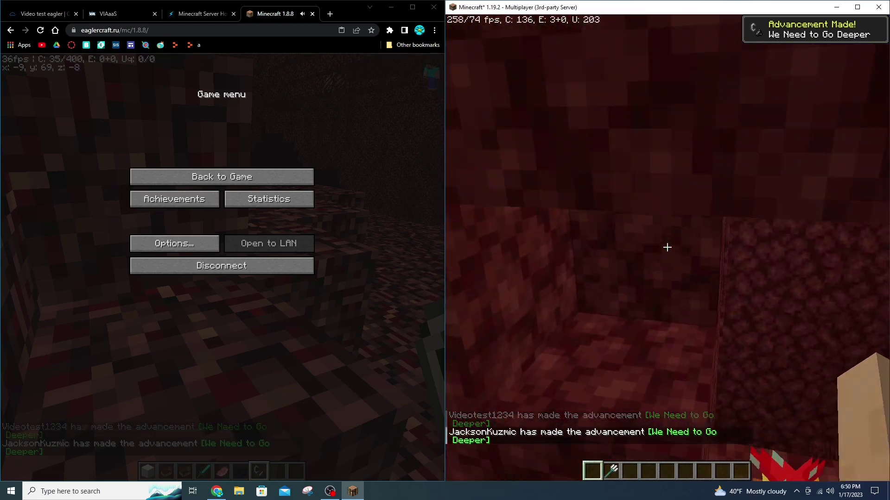
Return to the Eaglercraft player and find the Java player on the netherrack floor near the portal.
key(Escape)
click(305, 179)
key(w)
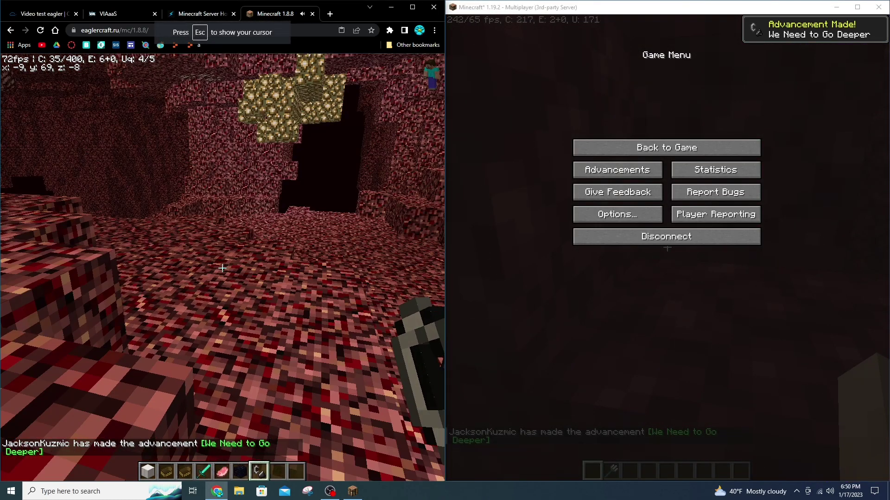
key(w)
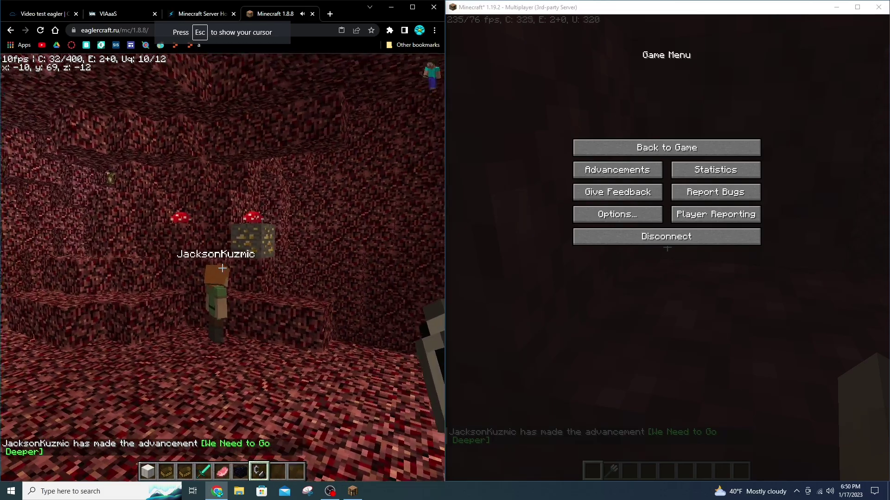
Fly the Eaglercraft player past the fires and the lava fall, then descend onto the brown soul sand island in the lava sea.
key(w)
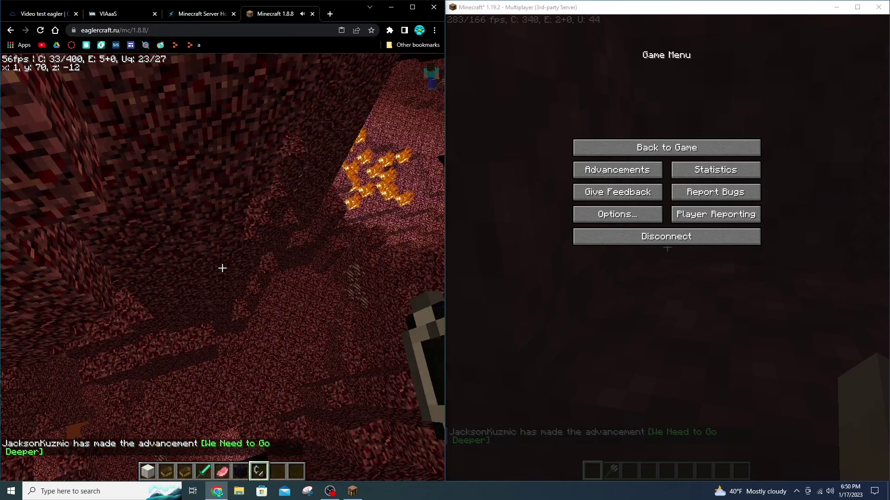
key(w)
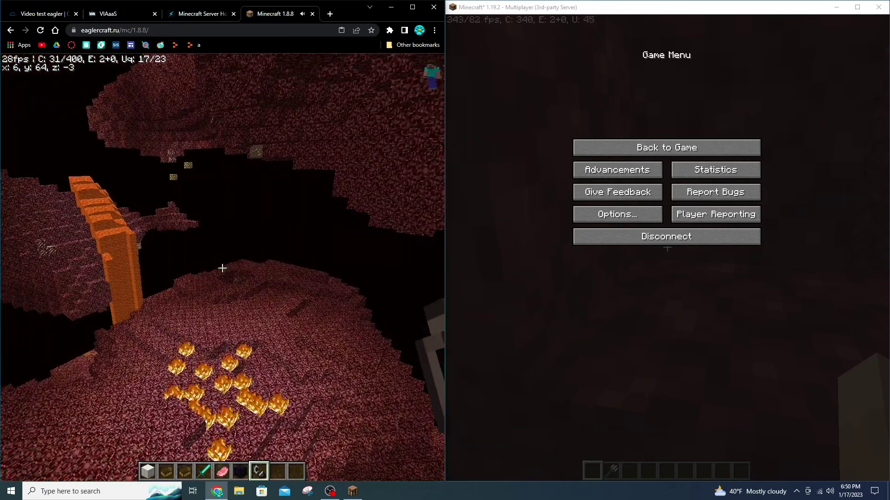
key(w)
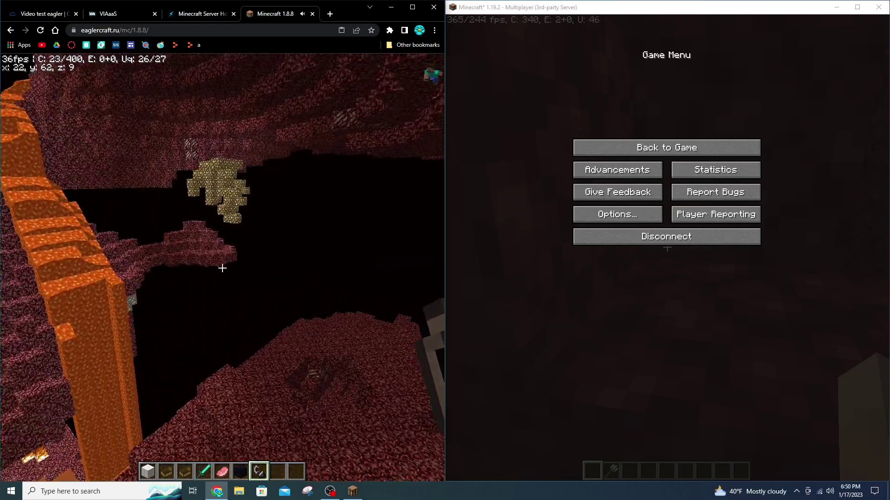
key(w)
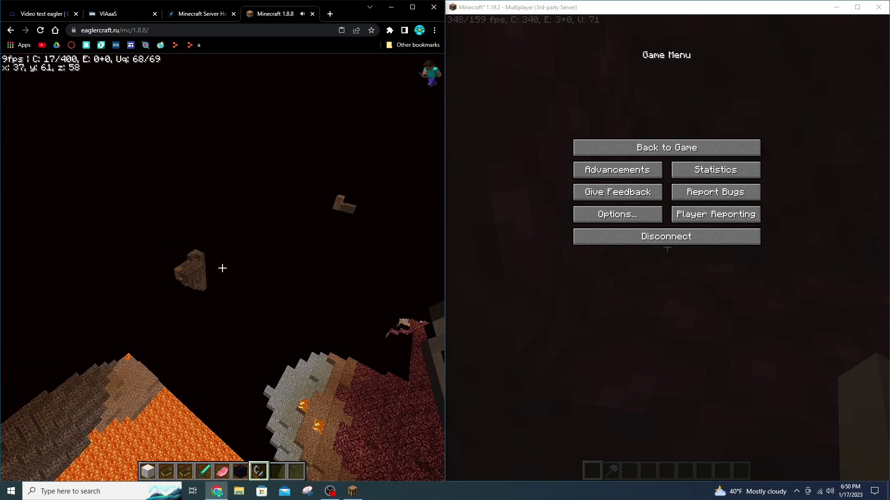
key(w)
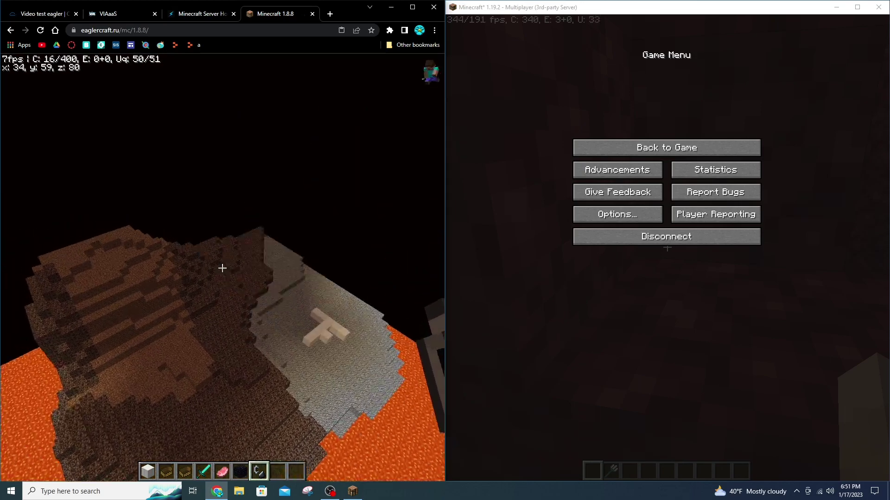
key(w)
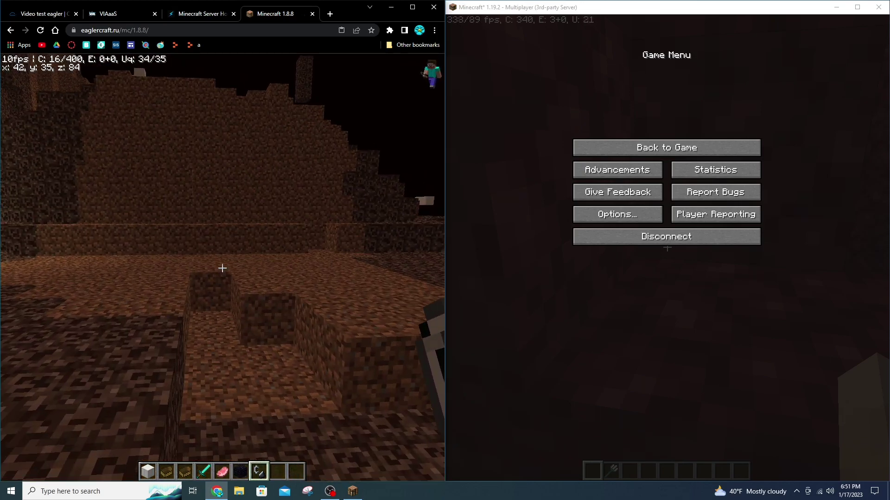
Teleport the Java player to the Eaglercraft player's position with the command /tp 44 34 84.
key(Escape)
click(590, 153)
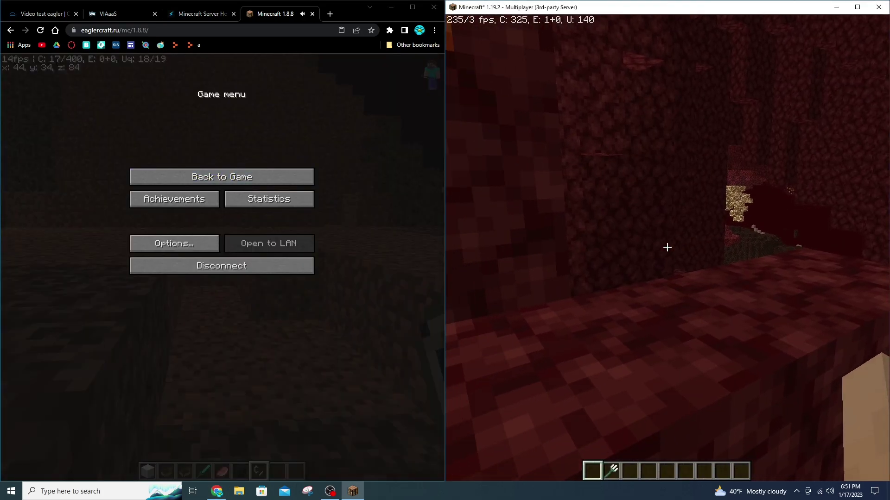
key(t)
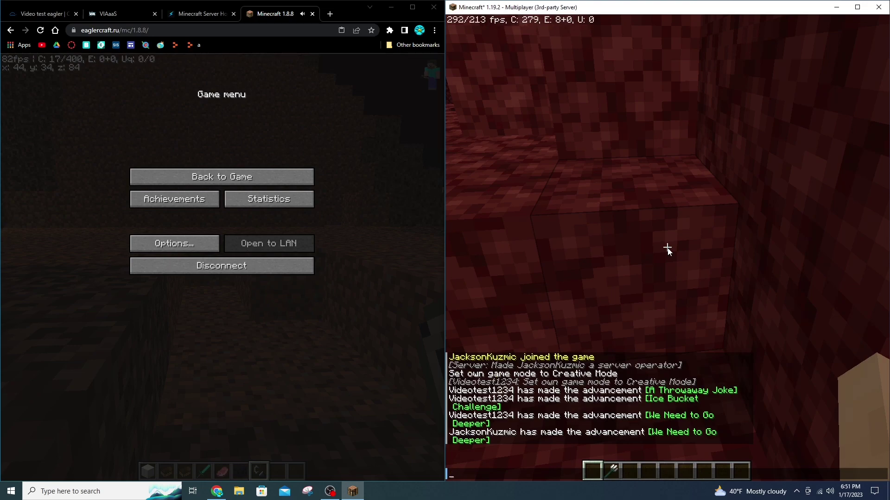
text(/tp 44)
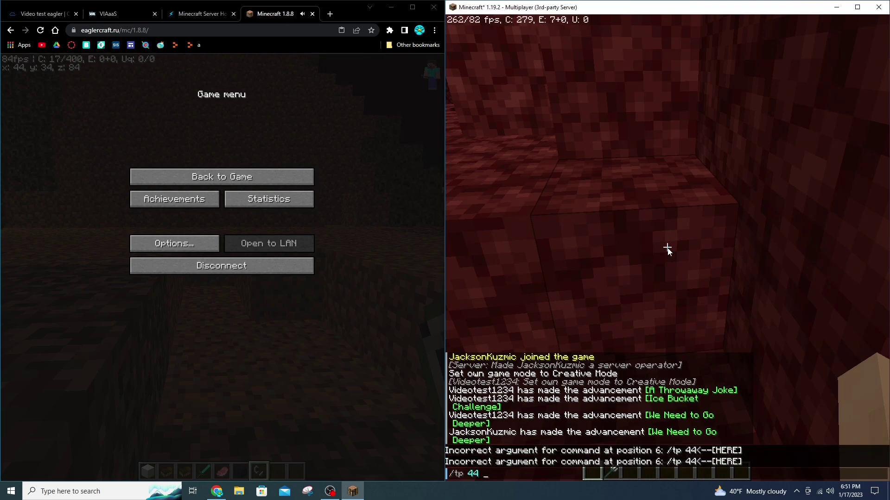
text(34 84)
key(Return)
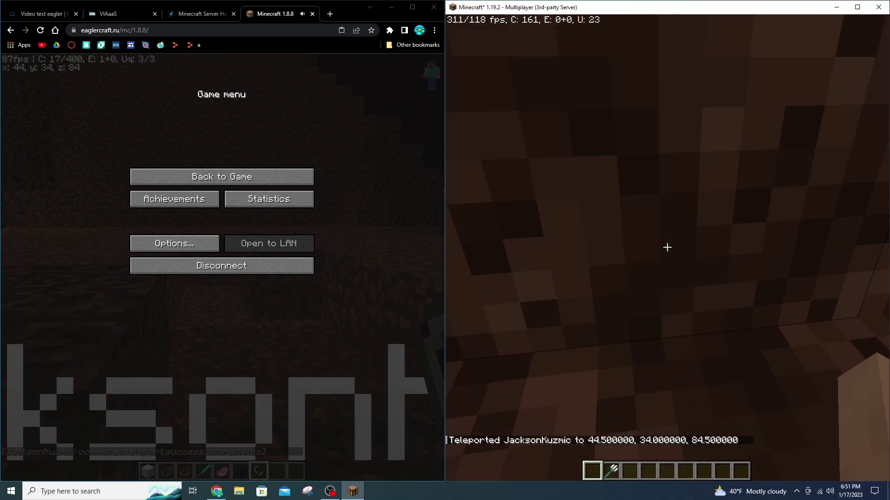
Fly the Java player over the soul sand terrain to the tall dark brick structure beside the lava.
key(w)
key(space)
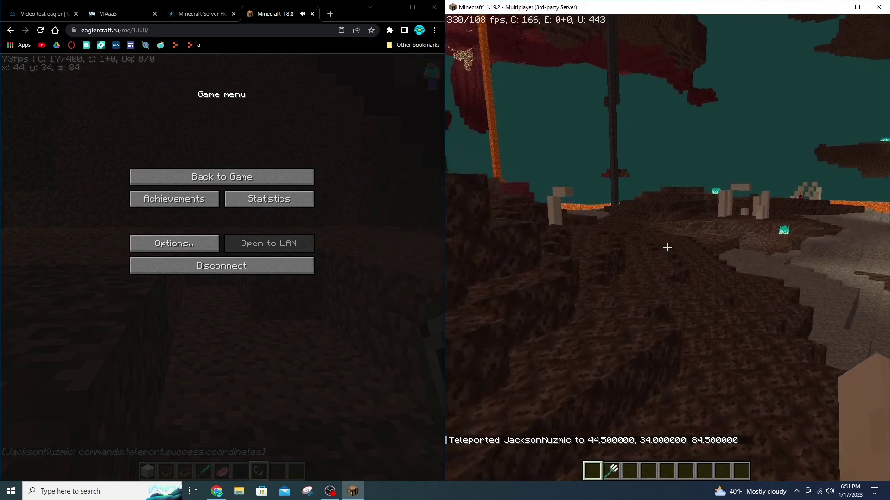
key(w)
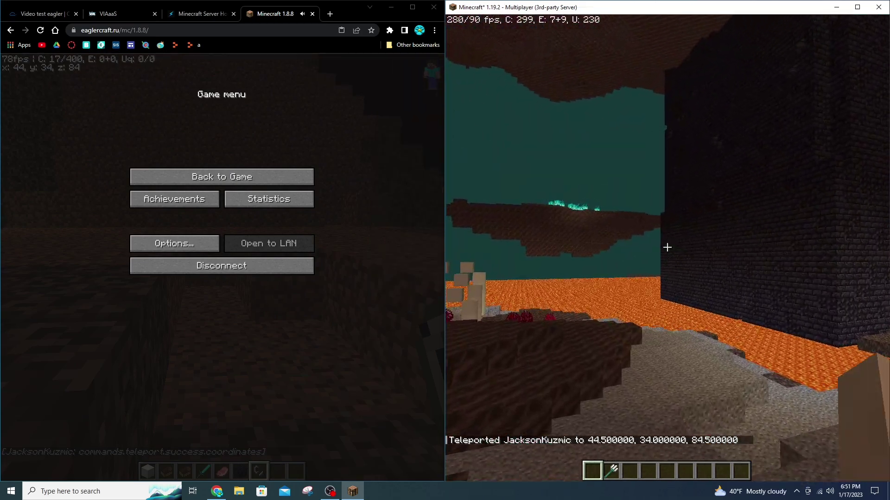
Switch to the Eaglercraft player and explore the soul sand hills with the bone pillars, rising high above them.
key(Escape)
click(274, 172)
key(w)
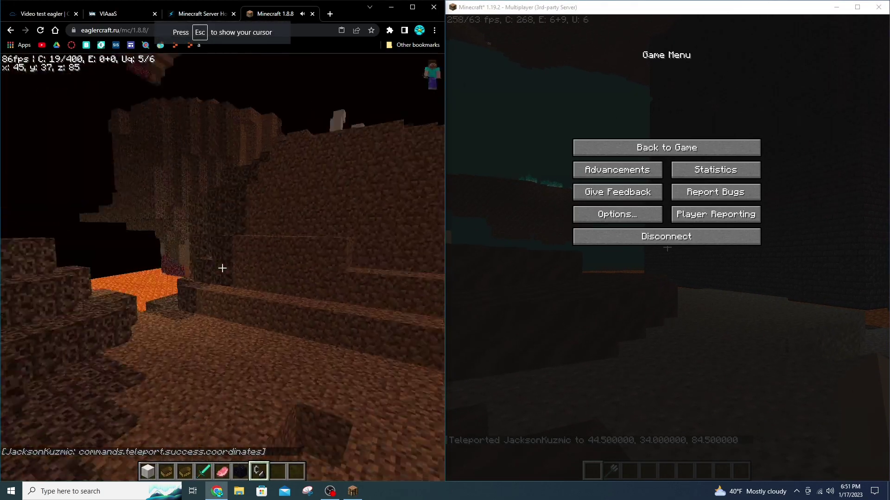
key(w)
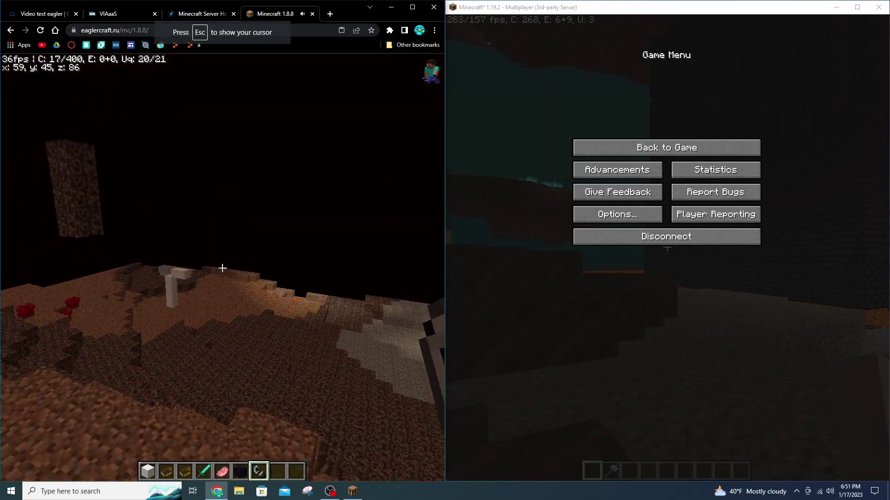
key(w)
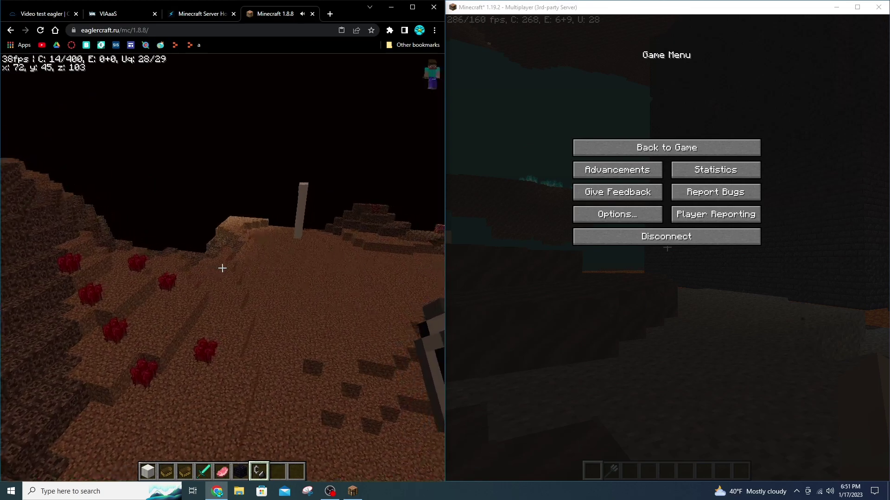
key(w)
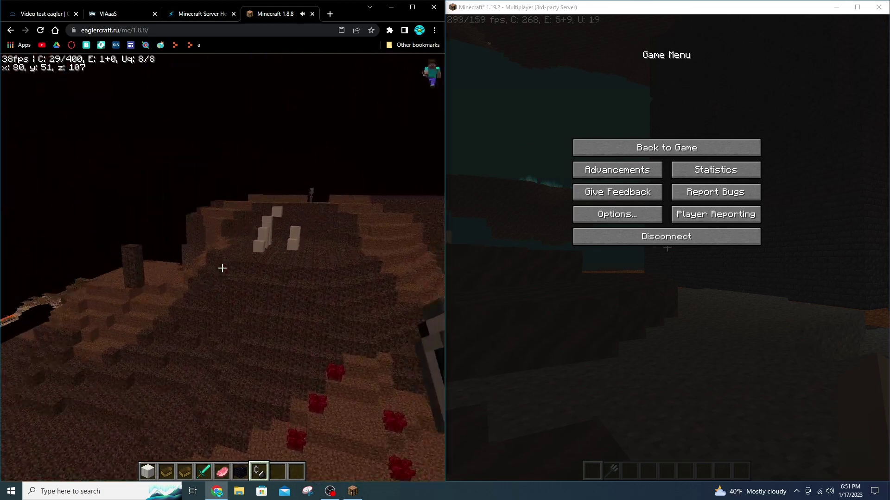
key(w)
key(space)
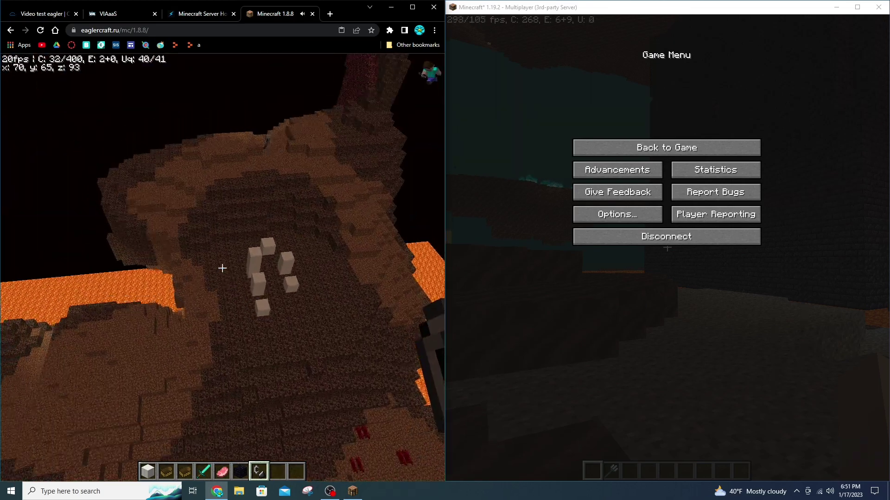
Fly the Eaglercraft player past the ghast to the netherrack hill and descend beside its orange blocks and fires.
key(w)
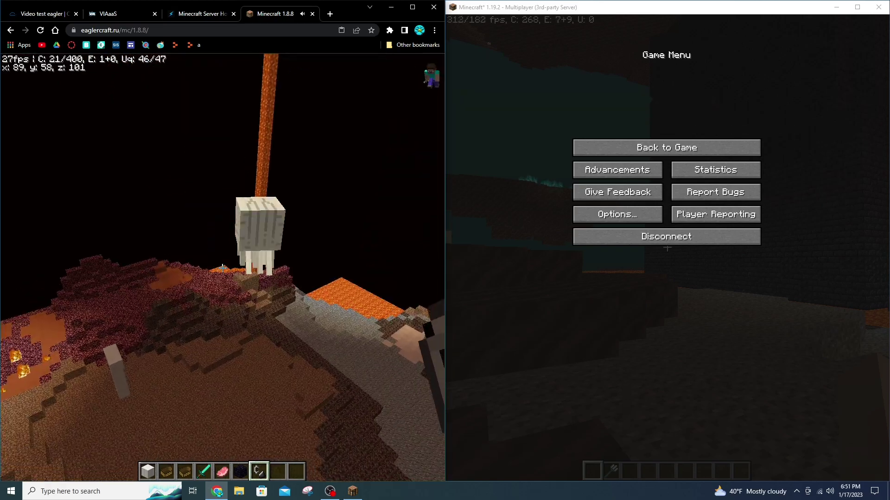
key(w)
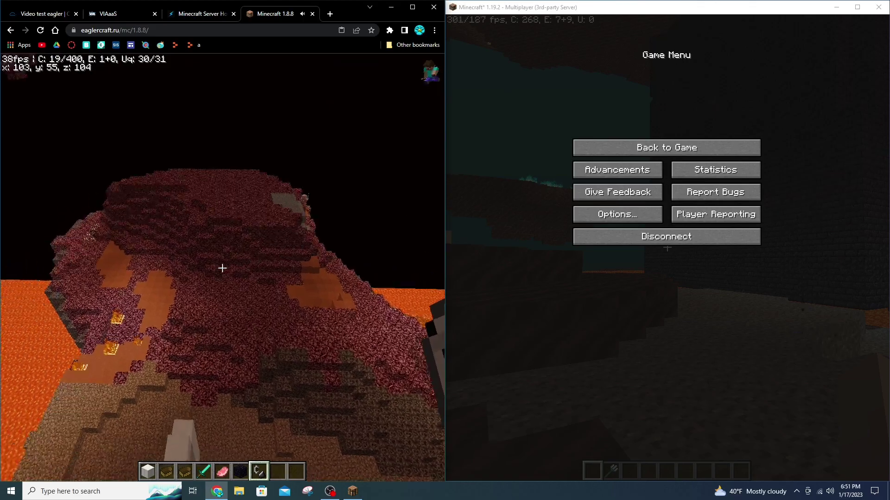
key(w)
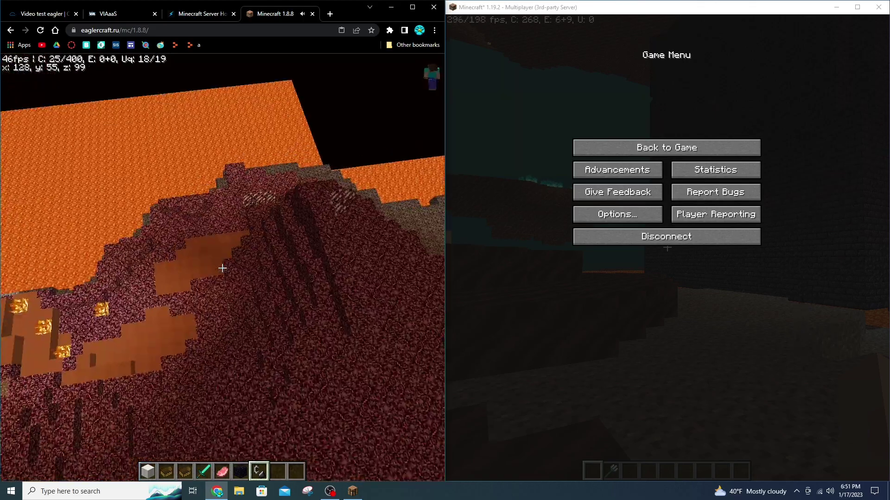
key(shift)
key(w)
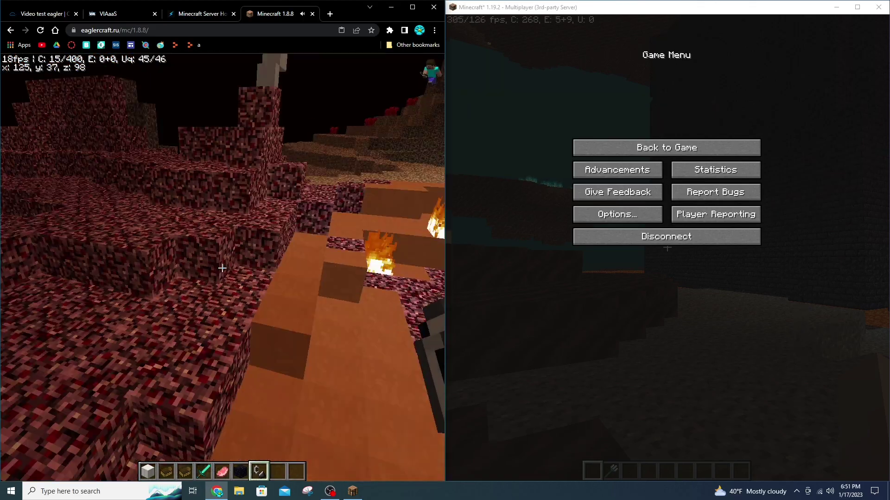
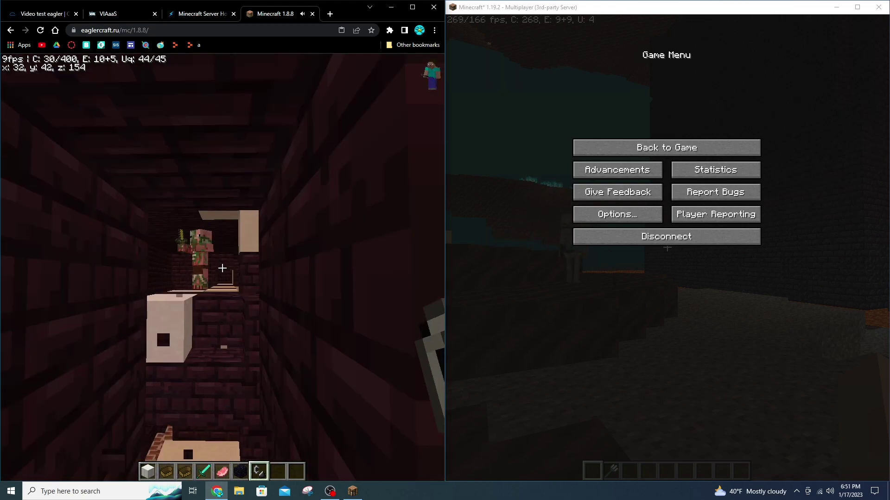
Fly the Eaglercraft player through the dark brick corridor past the zombified piglins and down to the gold blocks and chest above the lava.
key(w)
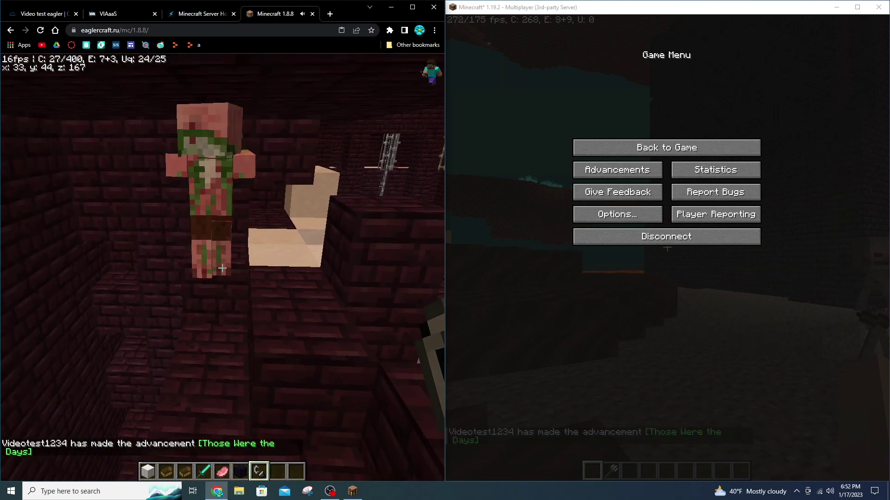
key(w)
key(space)
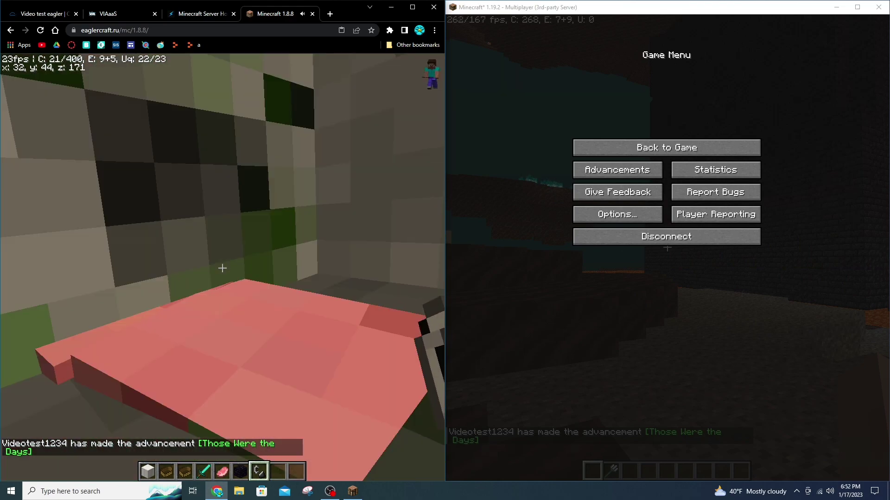
key(w)
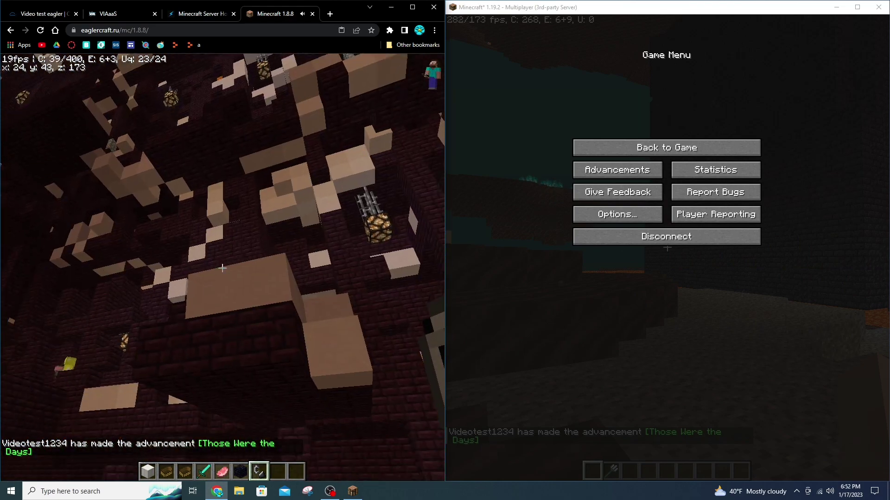
key(w)
key(w)
key(space)
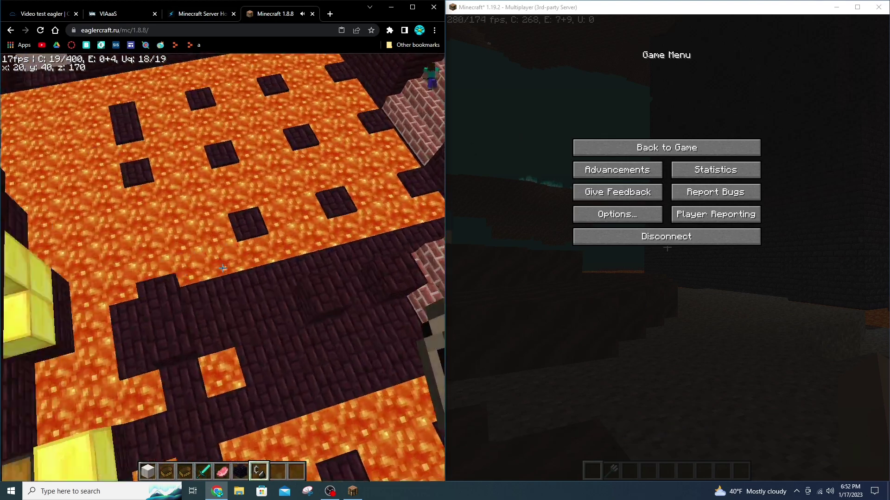
key(w)
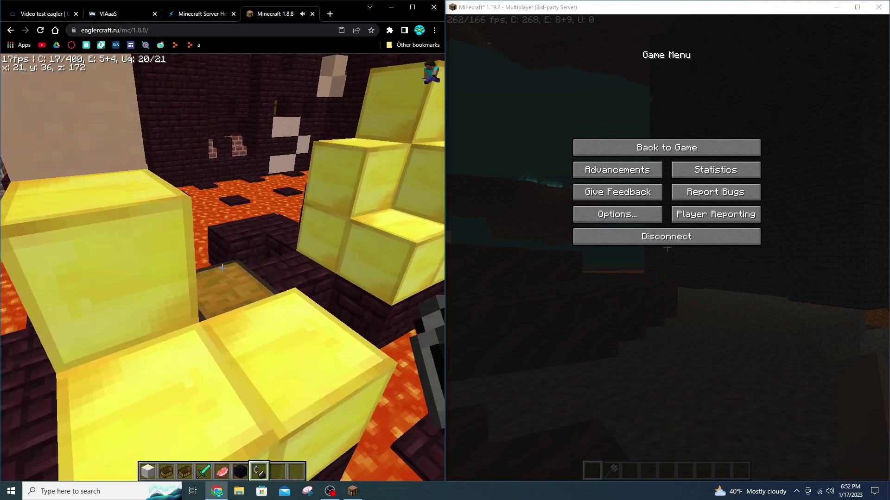
Take six gilded blackstone from the chest among the gold blocks into the hotbar and close the chest.
right_click(274, 171)
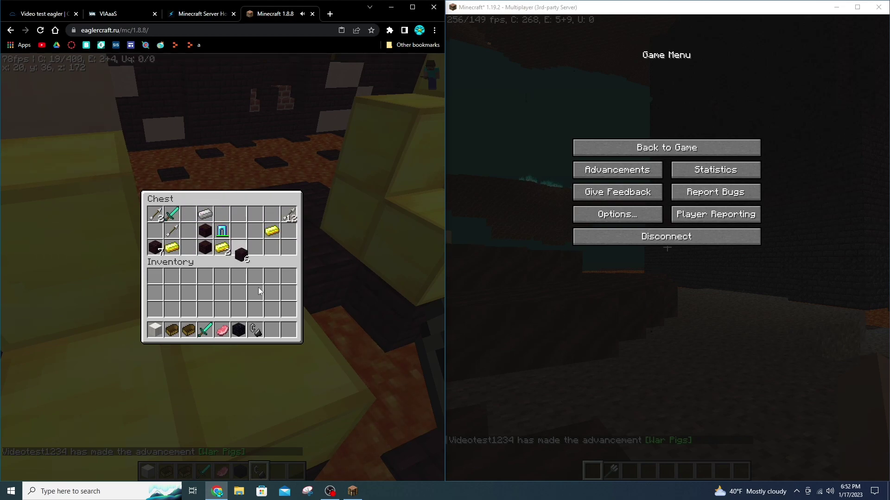
key(e)
scroll(223, 269, down, 1)
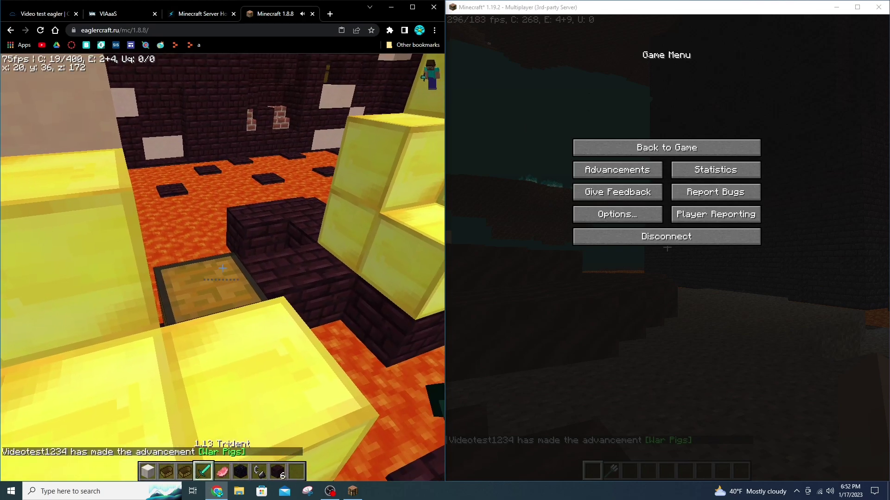
Place gilded blackstone blocks against the side of the gold block pile beside the chest.
right_click(223, 268)
right_click(223, 268)
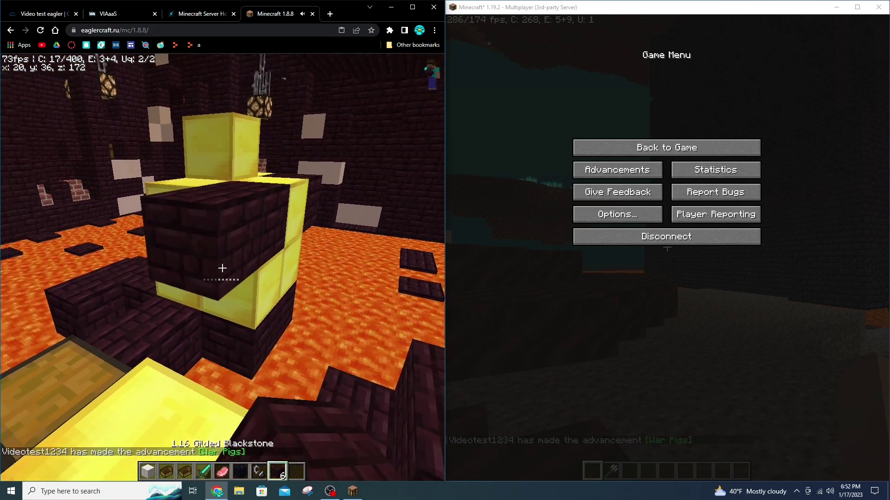
right_click(222, 269)
key(w)
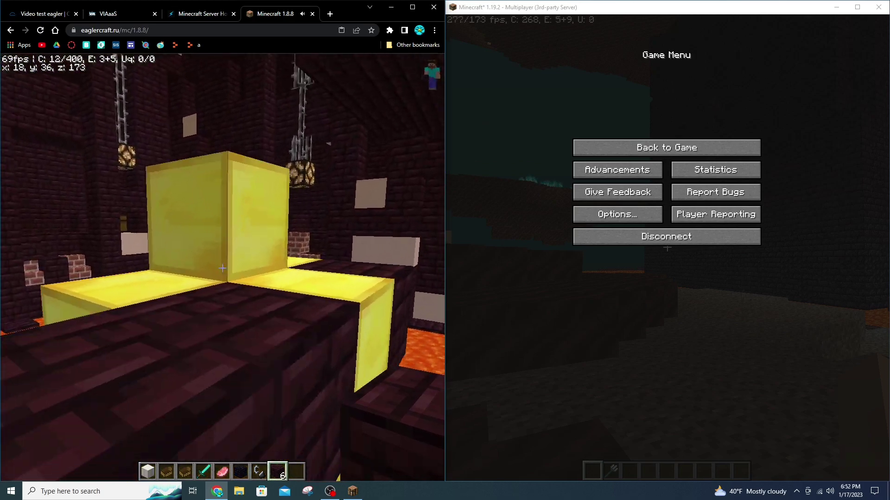
Fly up around the gold pile and over to the spawner cage hanging above the lava.
key(shift)
key(space)
key(w)
key(space)
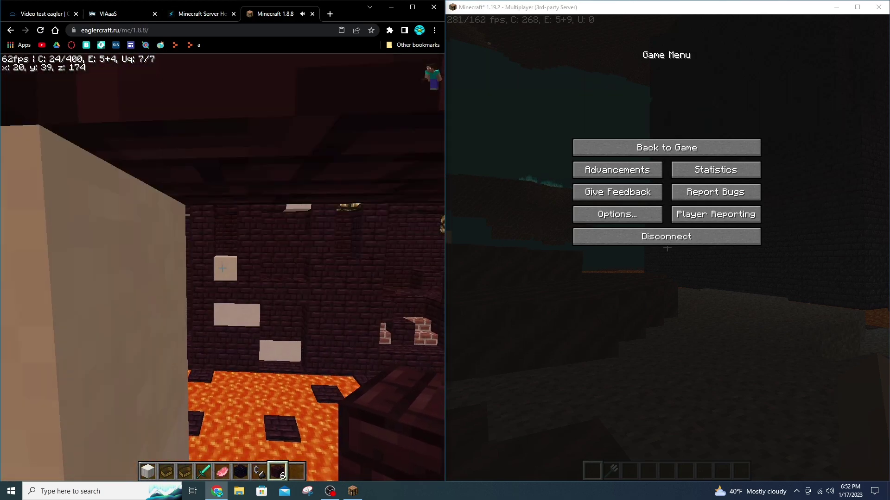
key(w)
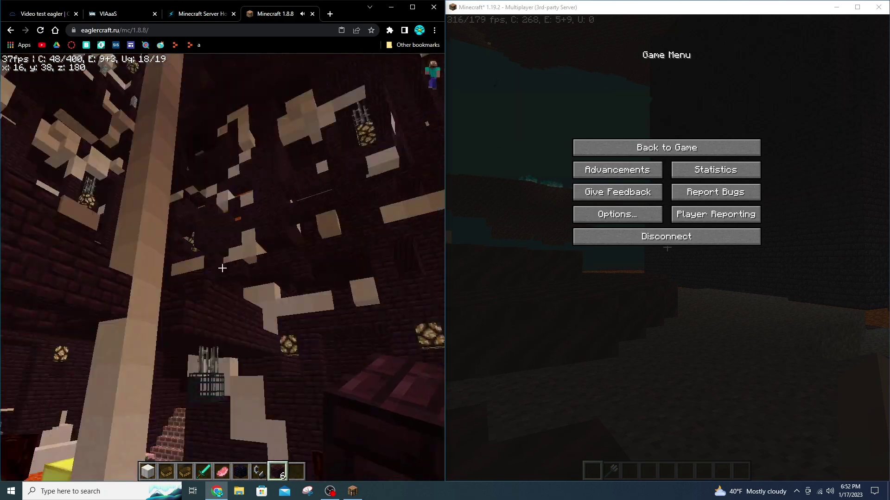
key(w)
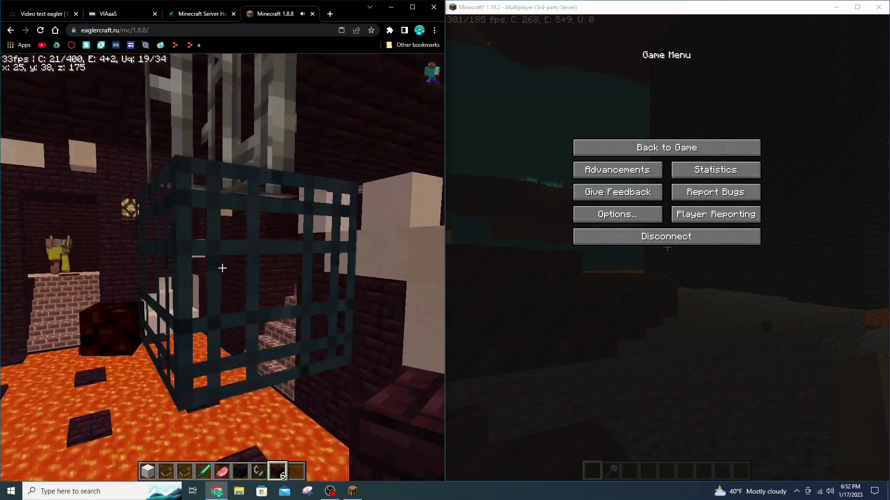
Fly across the lava to the gold-armored zombified piglin on the brick ledge, and rise to the corridor above.
key(w)
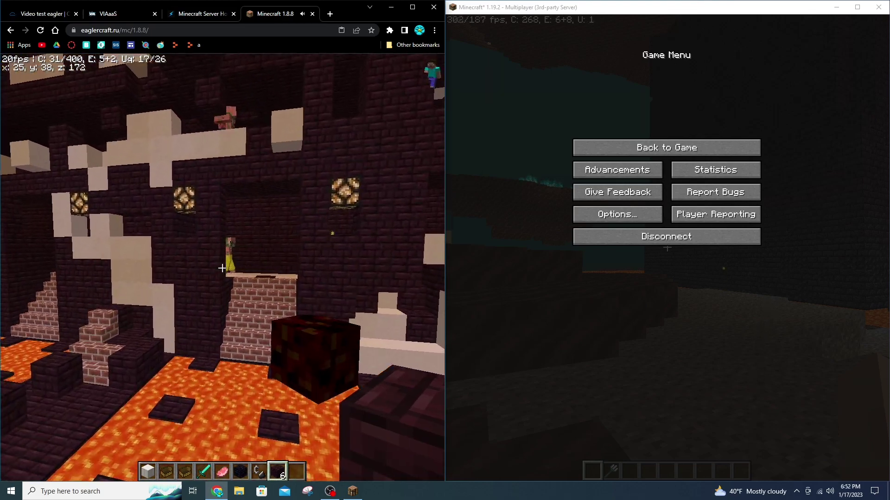
key(w)
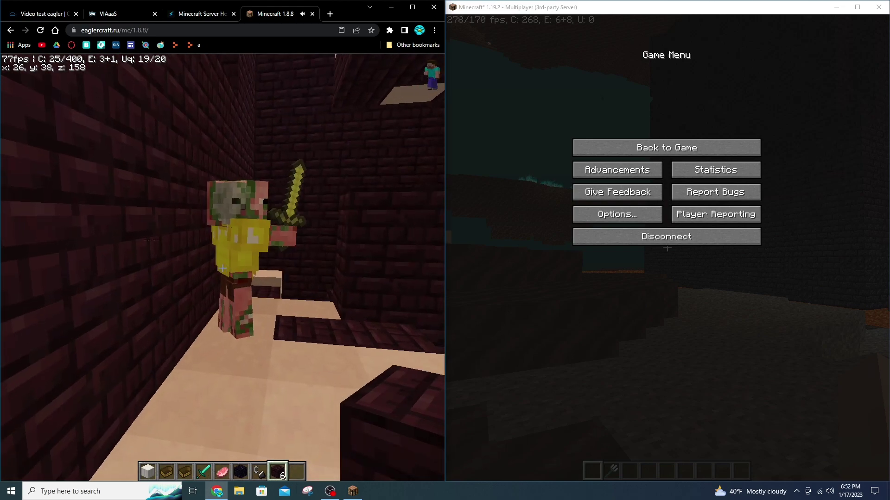
key(w)
key(space)
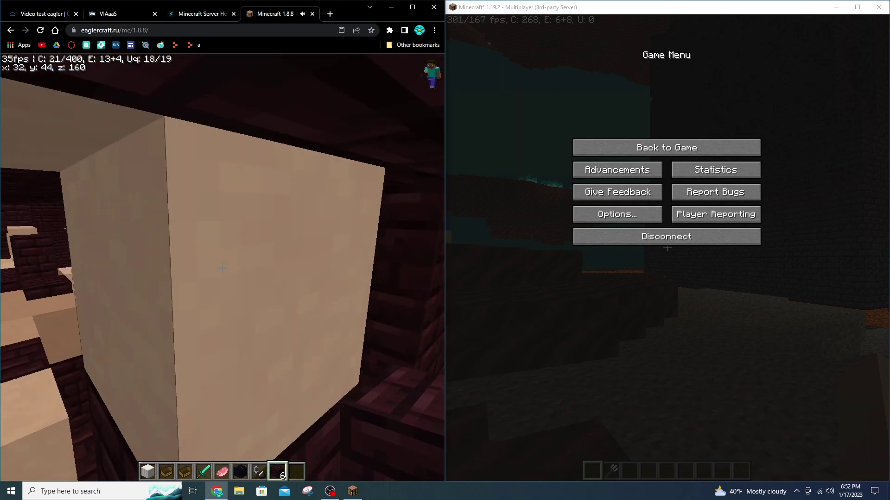
Fly through the upper corridor and across the high levels of the hall to survey the bastion from above.
key(w)
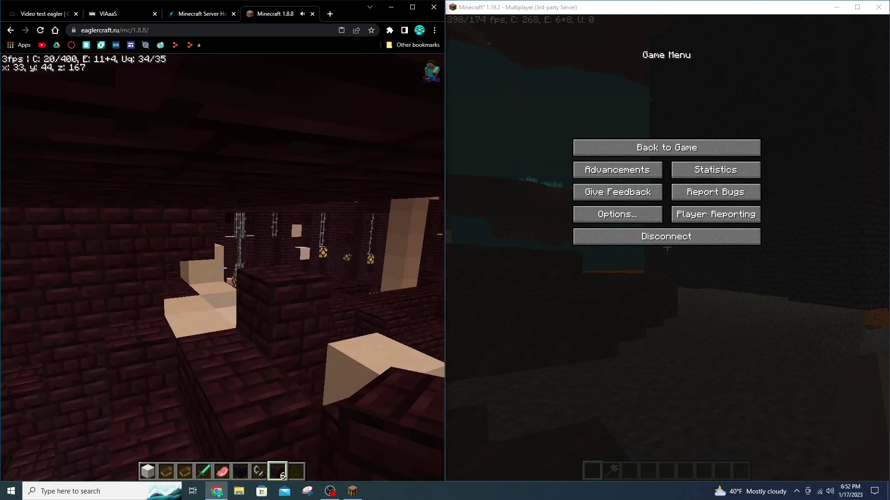
key(w)
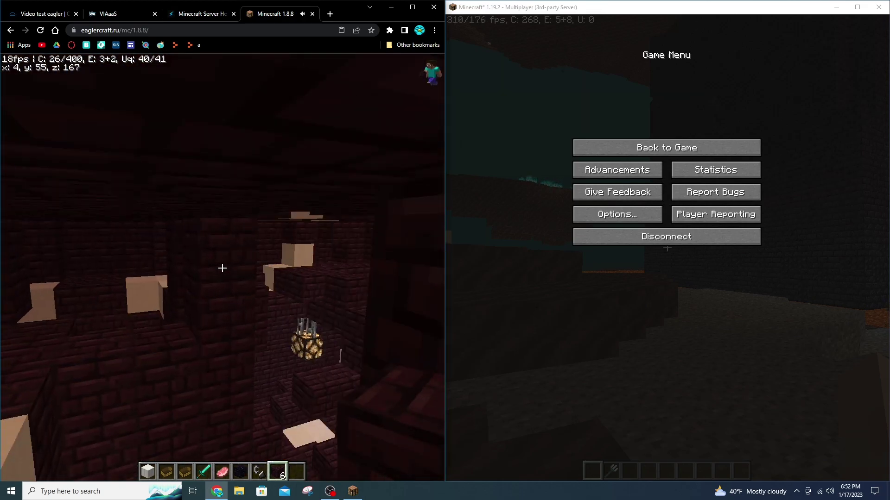
key(w)
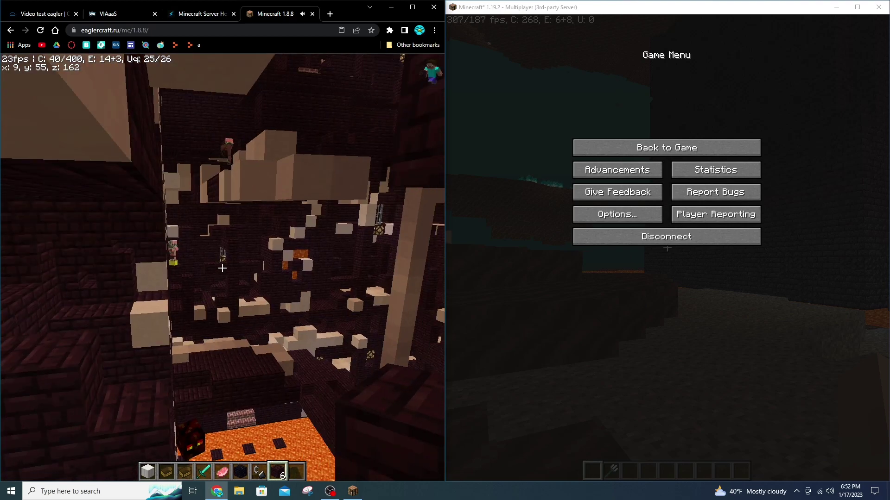
key(w)
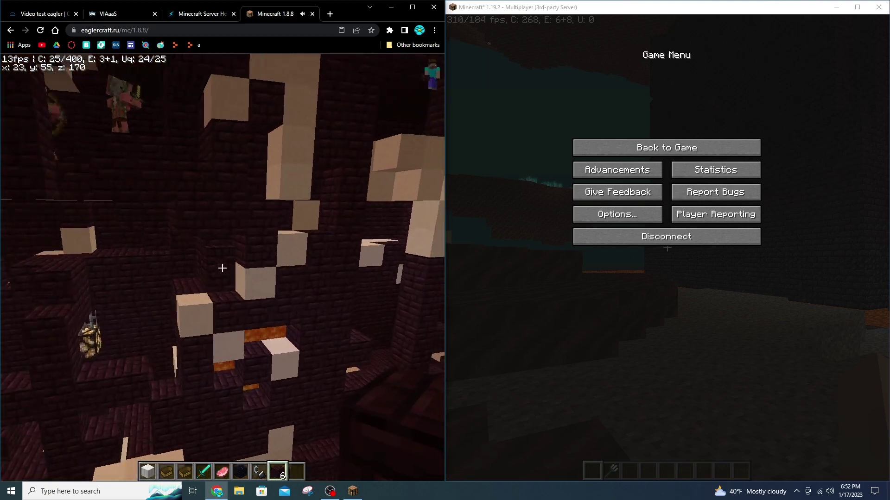